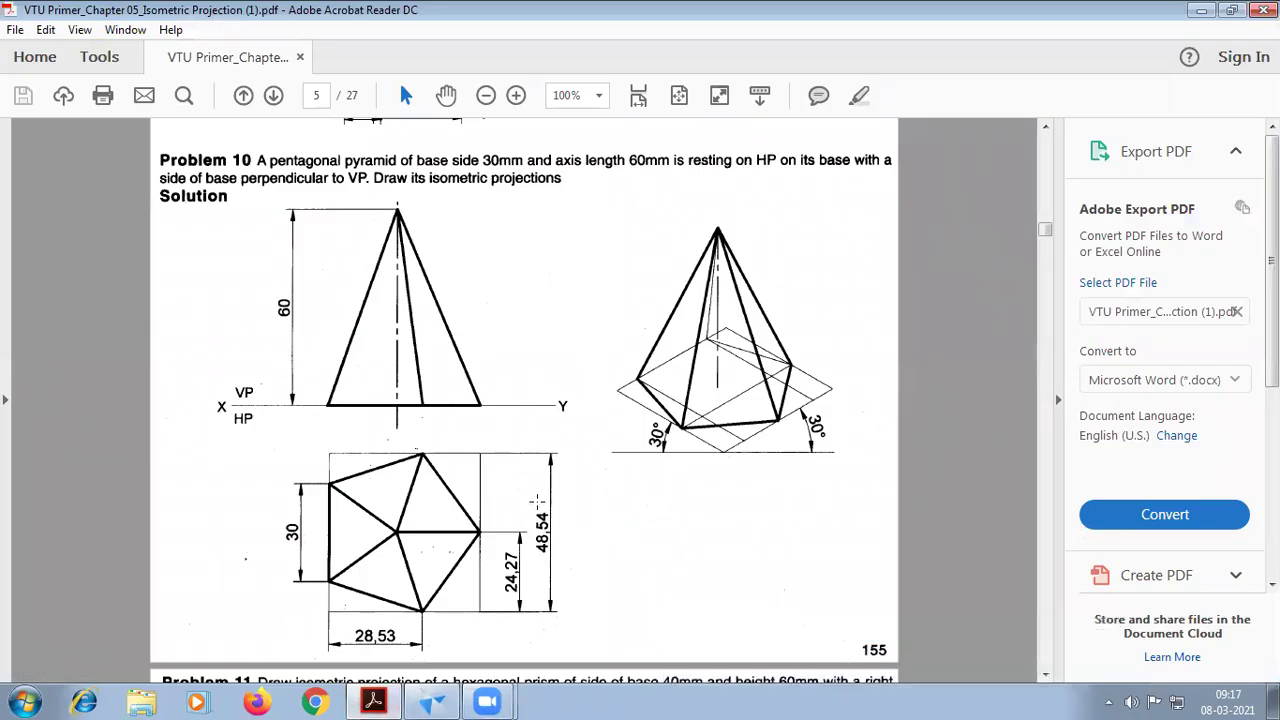
Step: Switch to the Solid Edge draft and draw a long vertical line, 0.35 mm wide, left of the sheet's centre
click(432, 700)
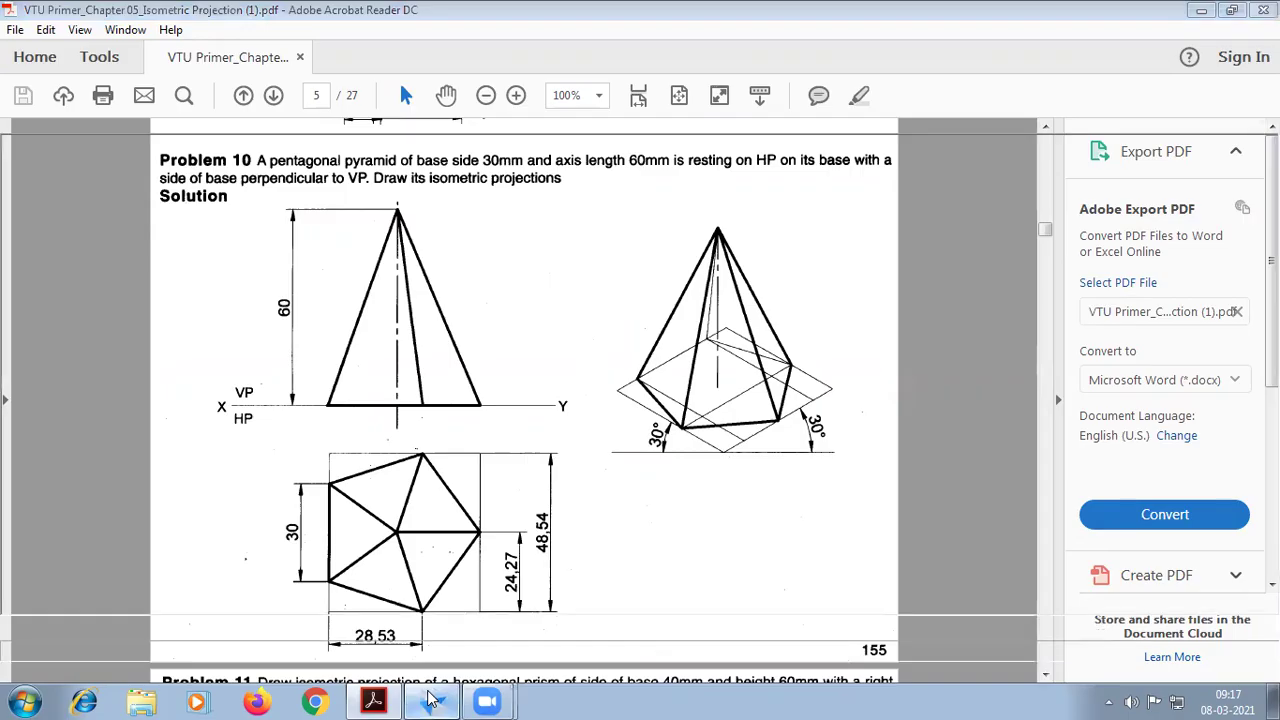
click(135, 37)
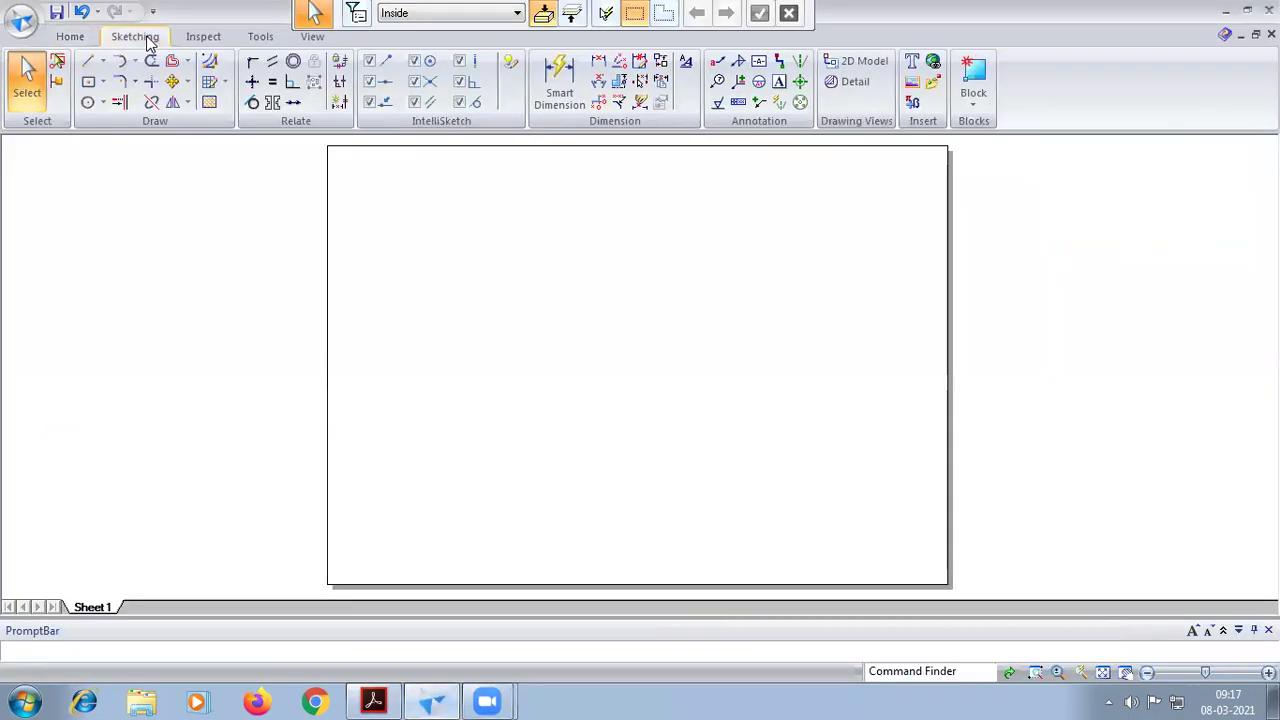
click(87, 61)
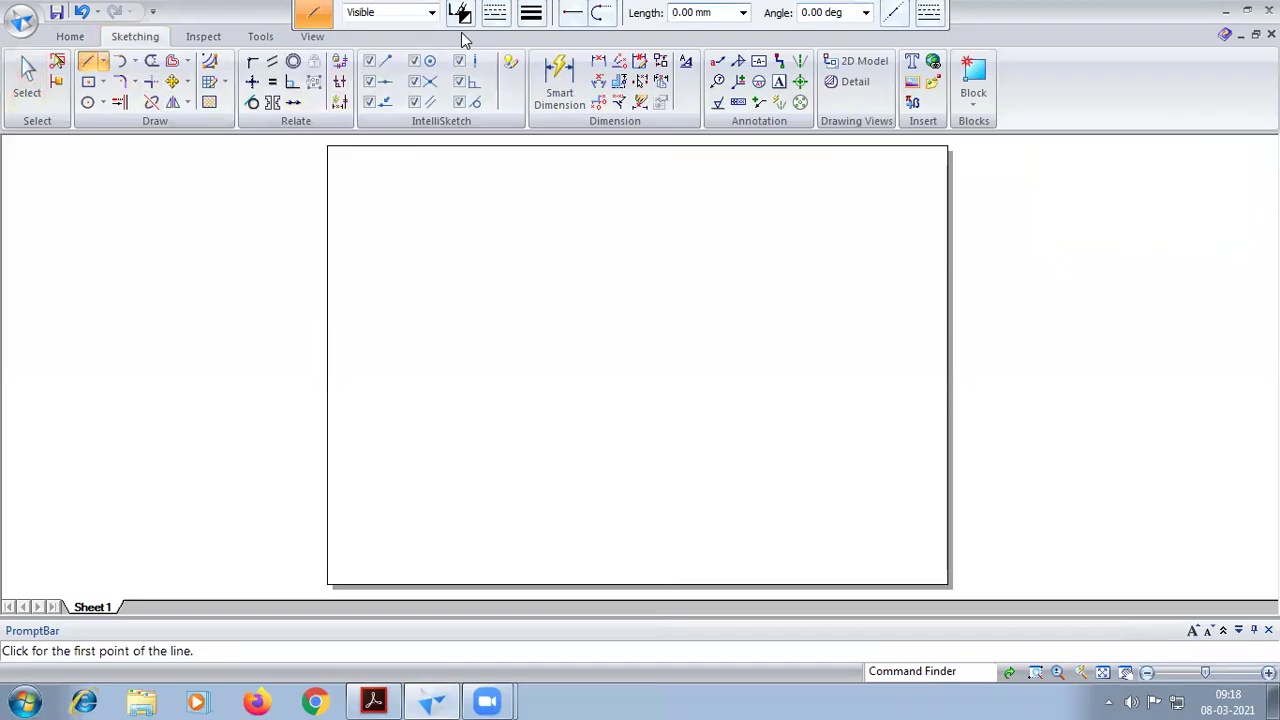
drag(422, 8, 180, 162)
click(294, 170)
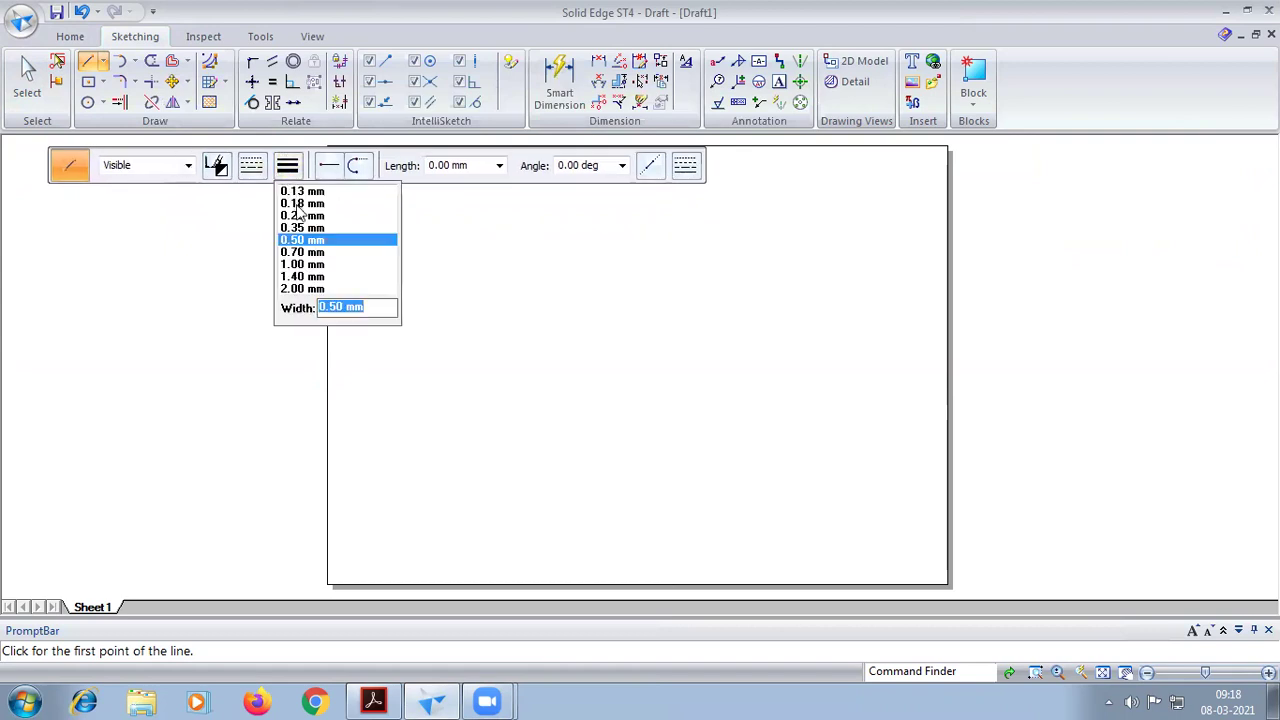
click(303, 228)
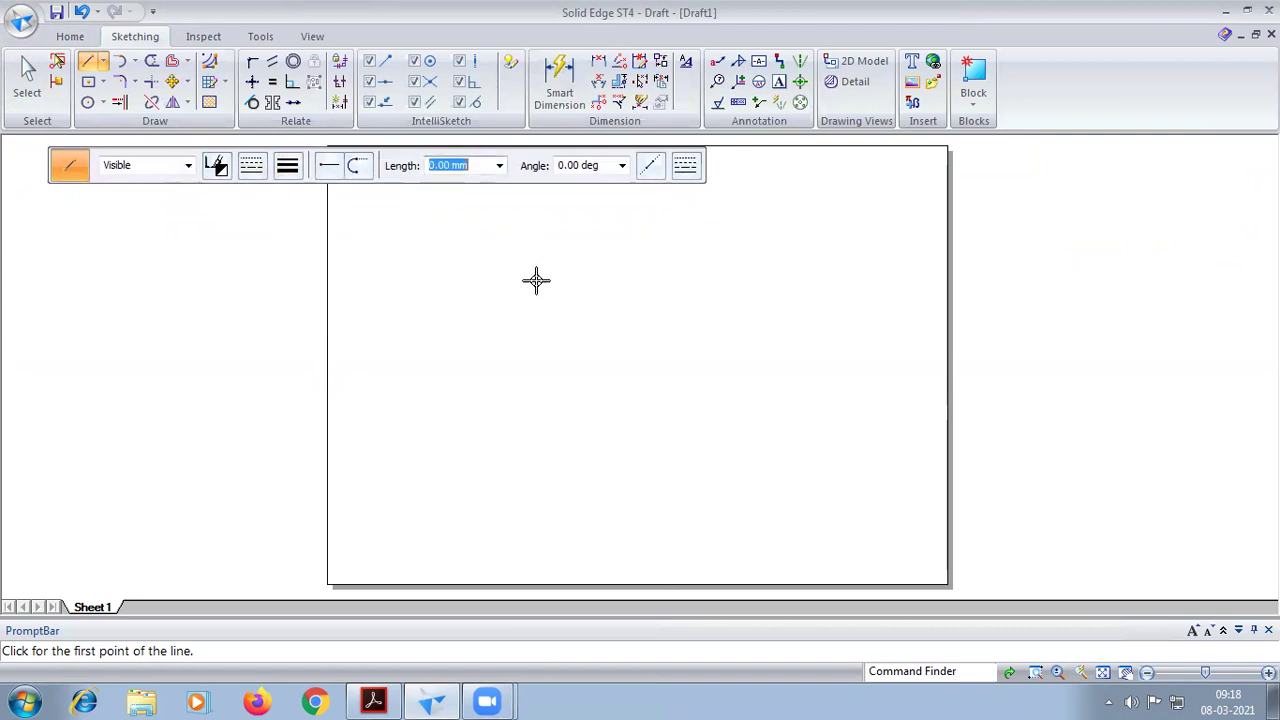
click(553, 200)
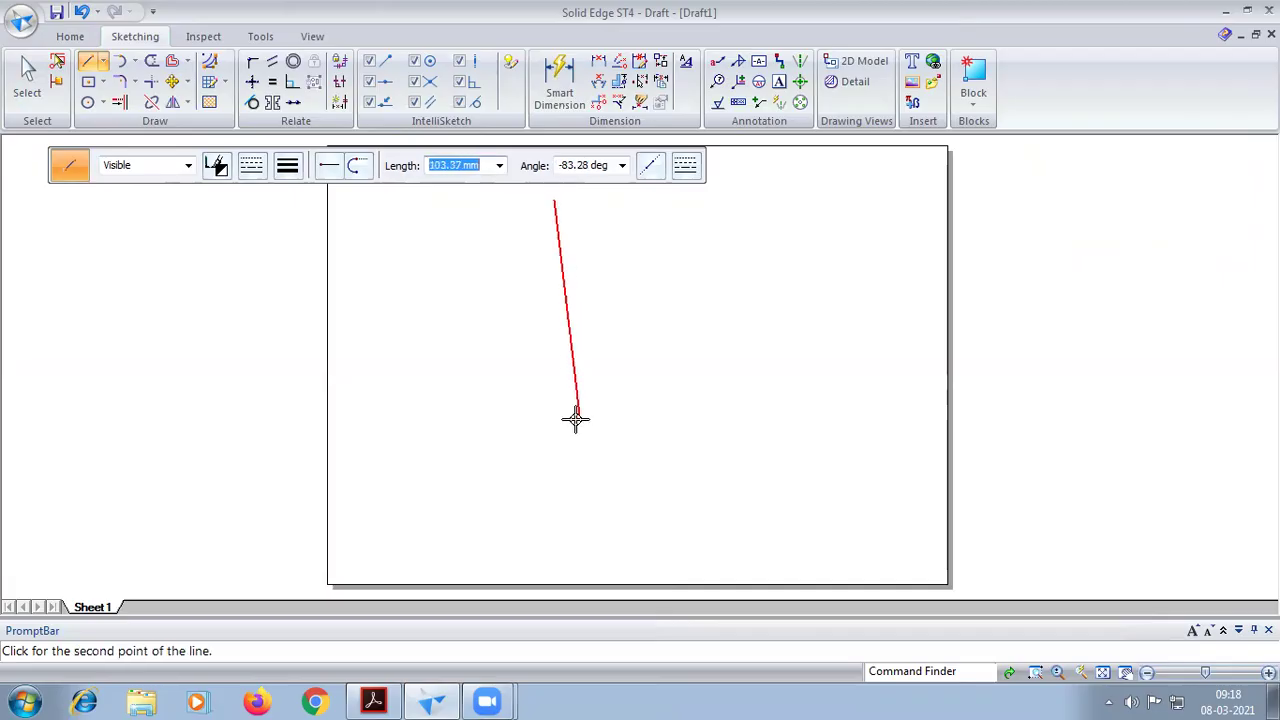
click(558, 515)
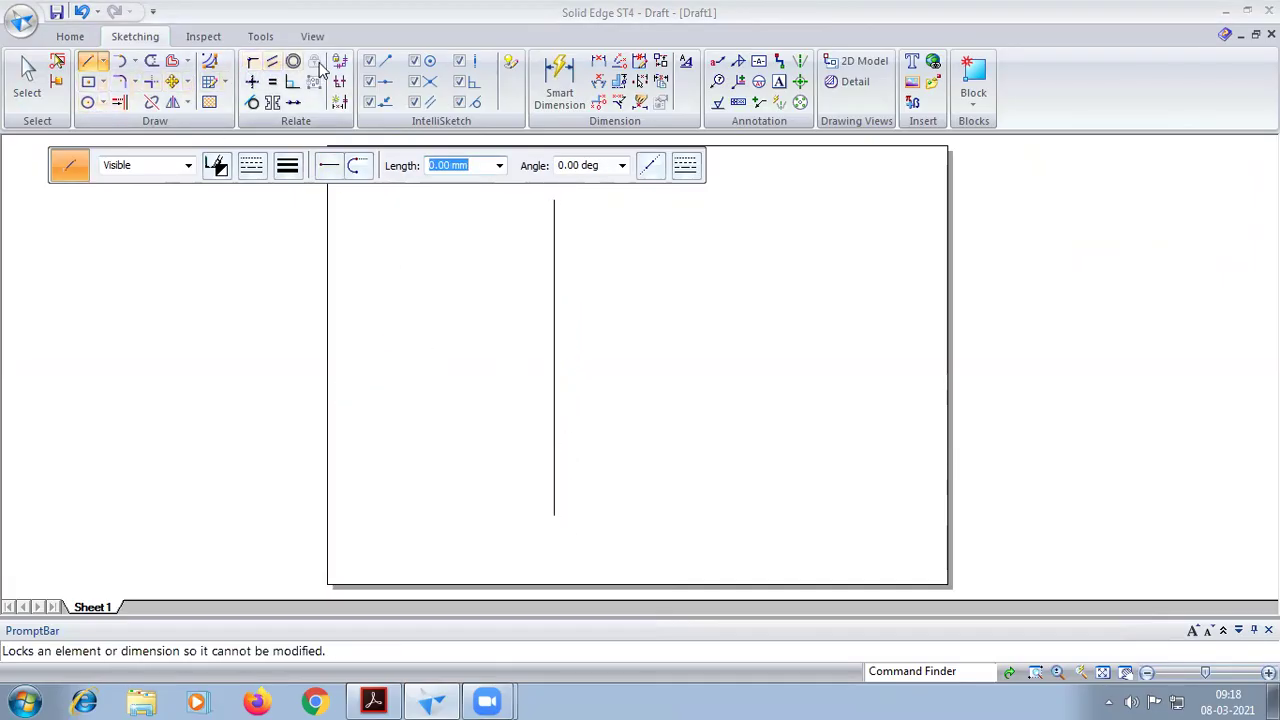
key(Escape)
Step: Draw a five-sided polygon by centre, 0.70 mm line width, left of the vertical line, at about 12.5 mm distance and 180 degrees
click(101, 82)
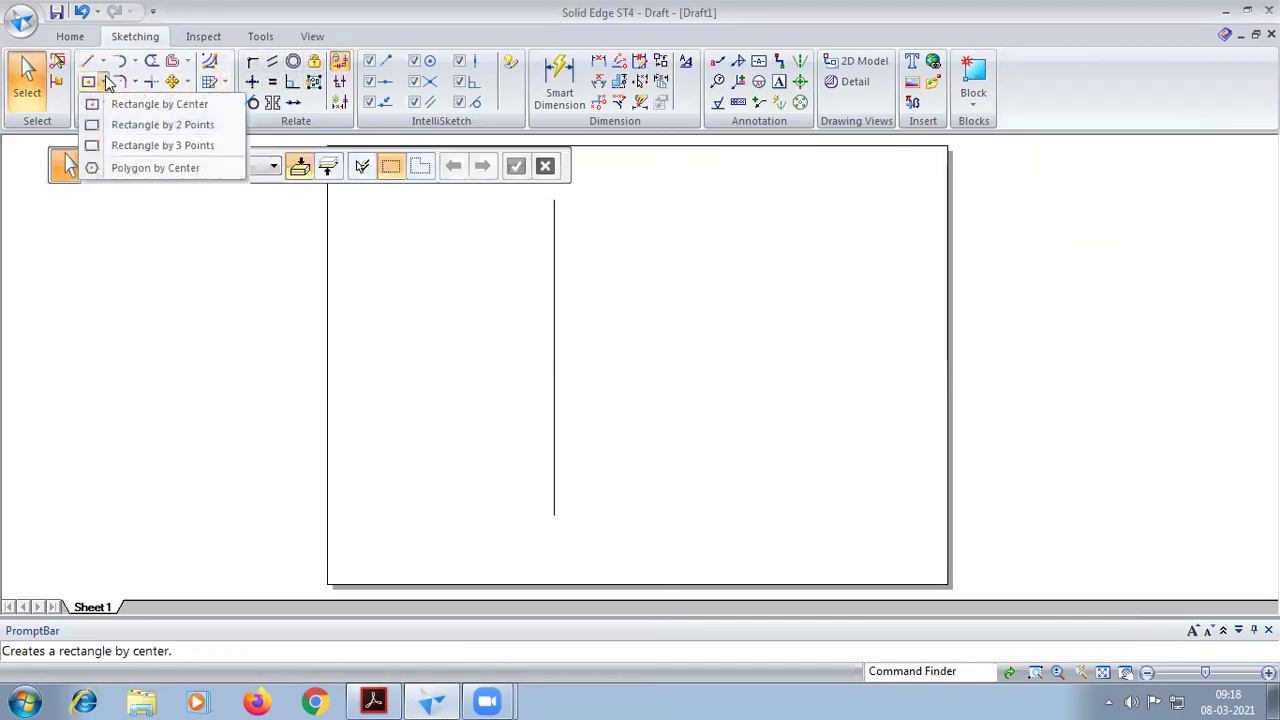
click(107, 165)
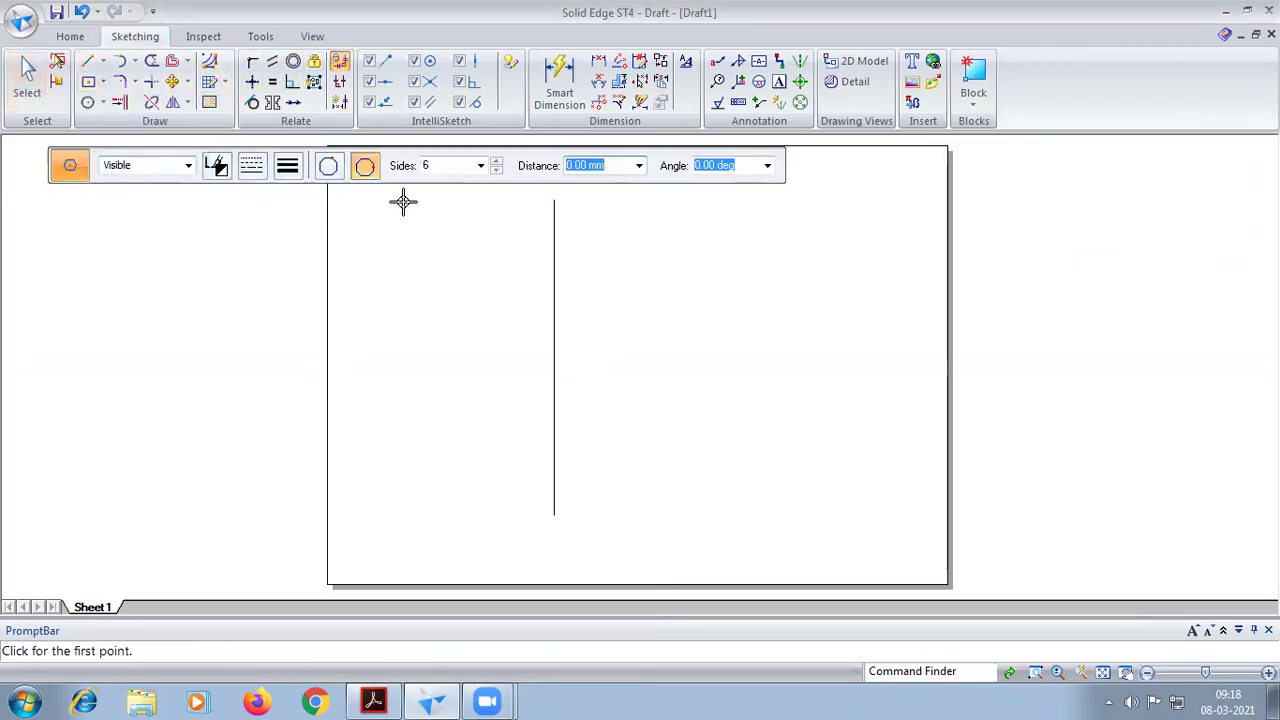
click(290, 168)
click(303, 252)
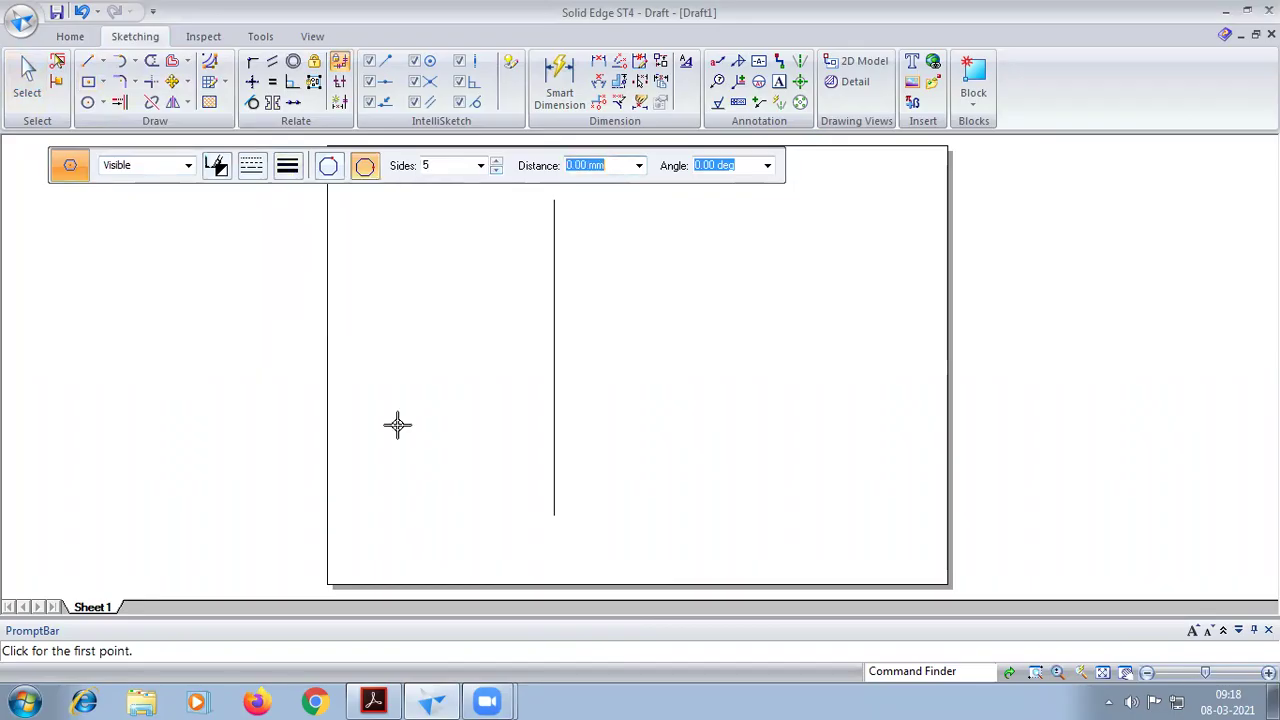
click(374, 700)
click(431, 701)
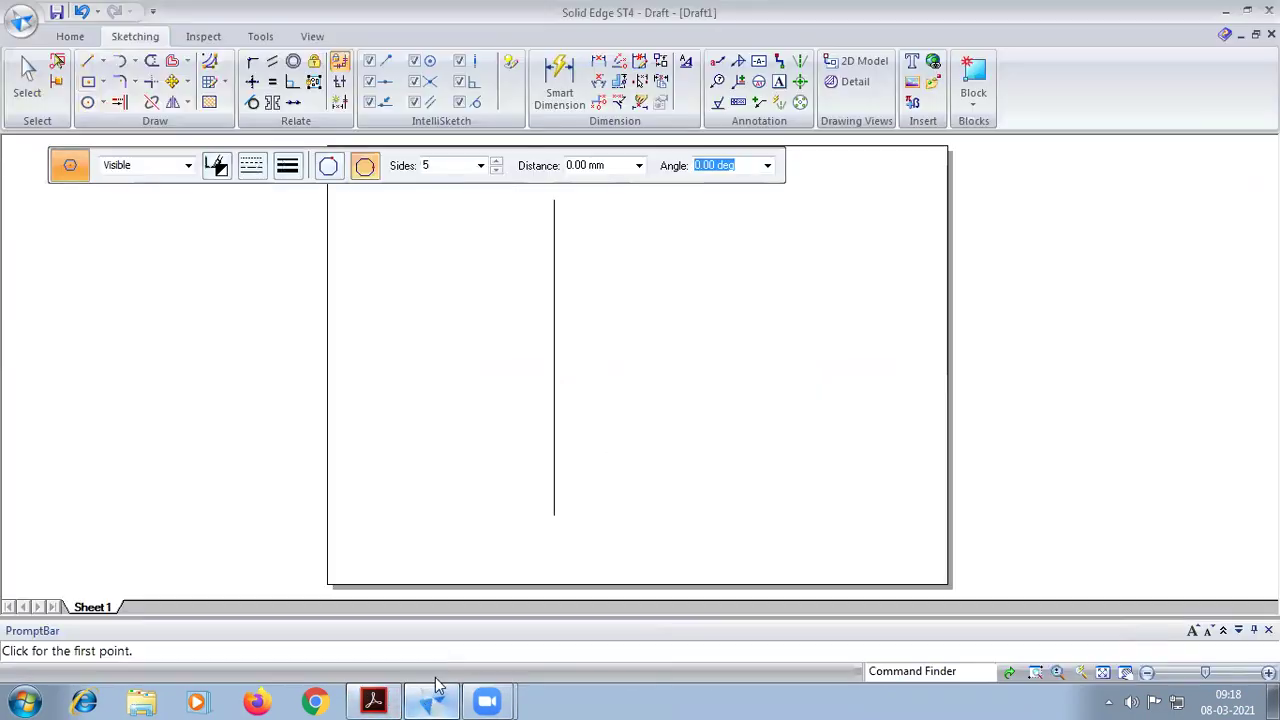
click(391, 375)
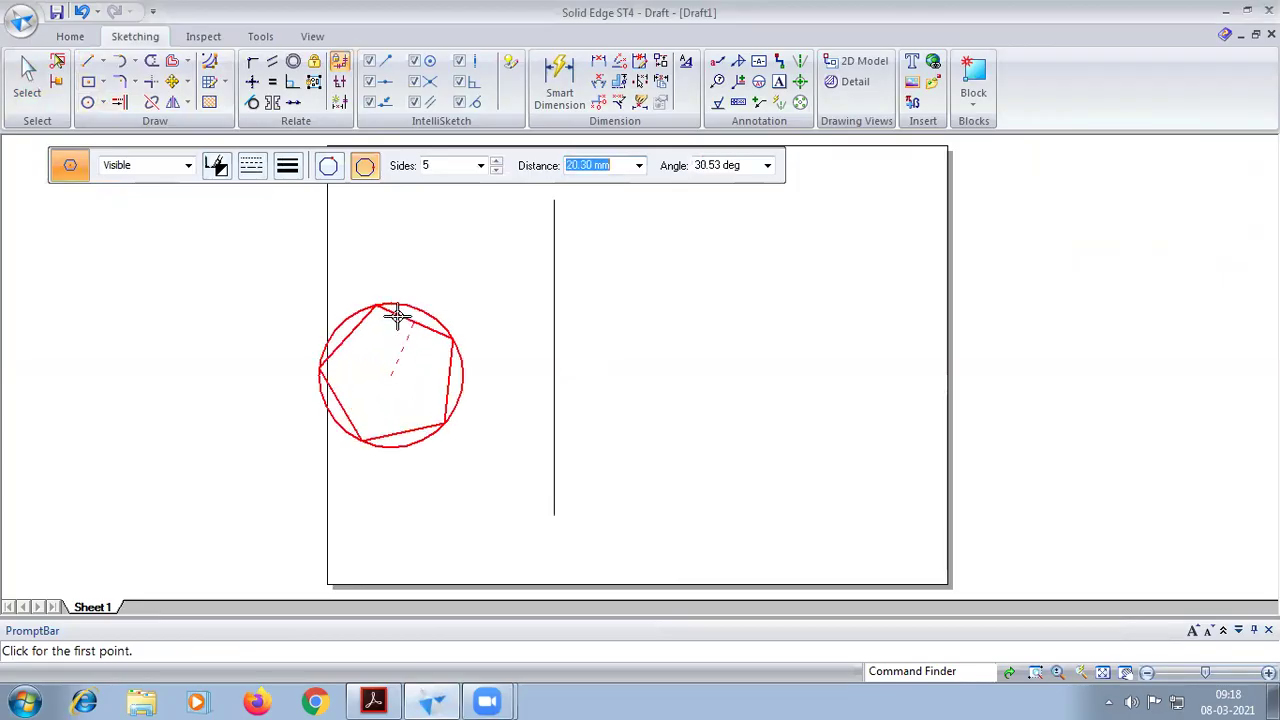
click(363, 373)
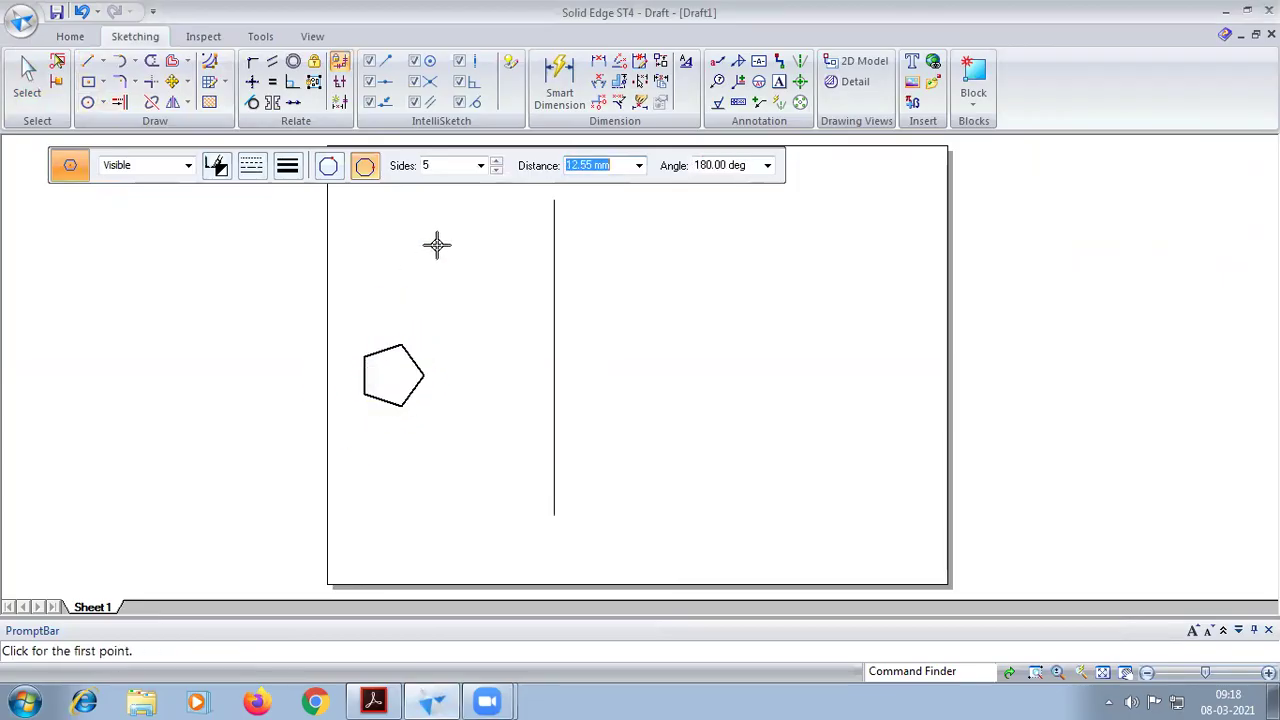
Step: Dimension the pentagon's vertical left side and set it to 30 mm
click(553, 88)
click(361, 375)
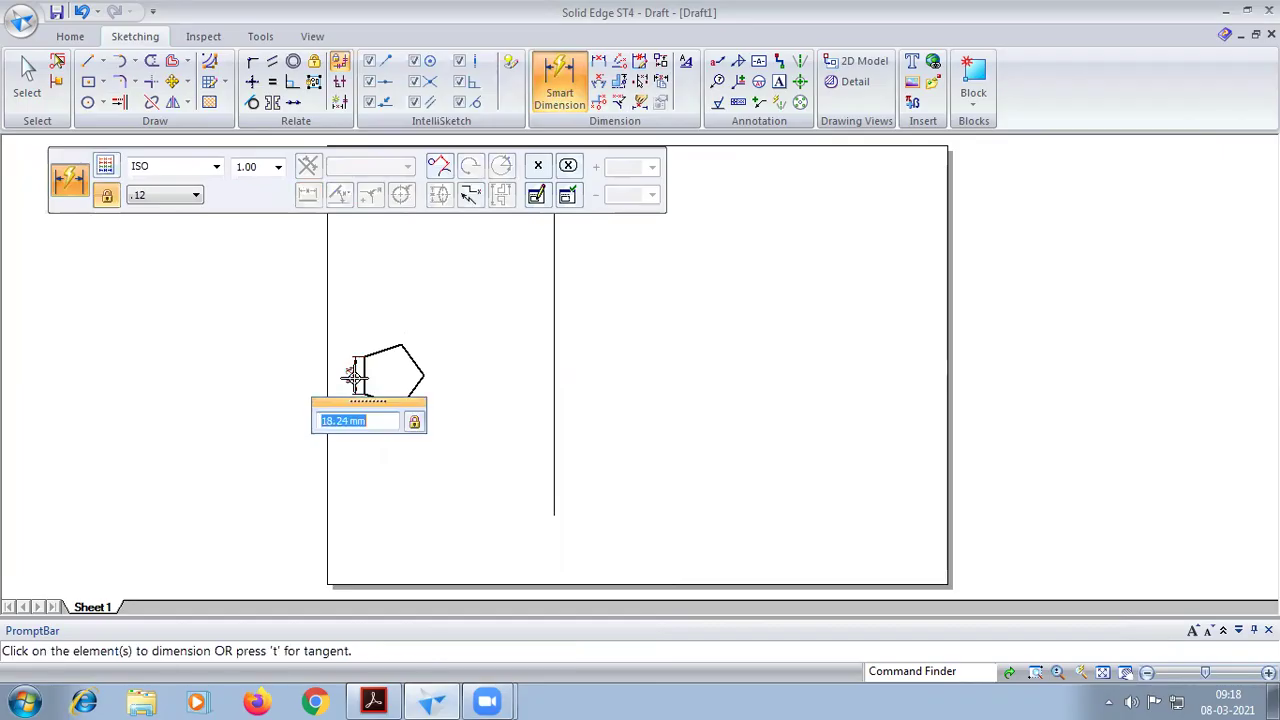
text(30)
key(Return)
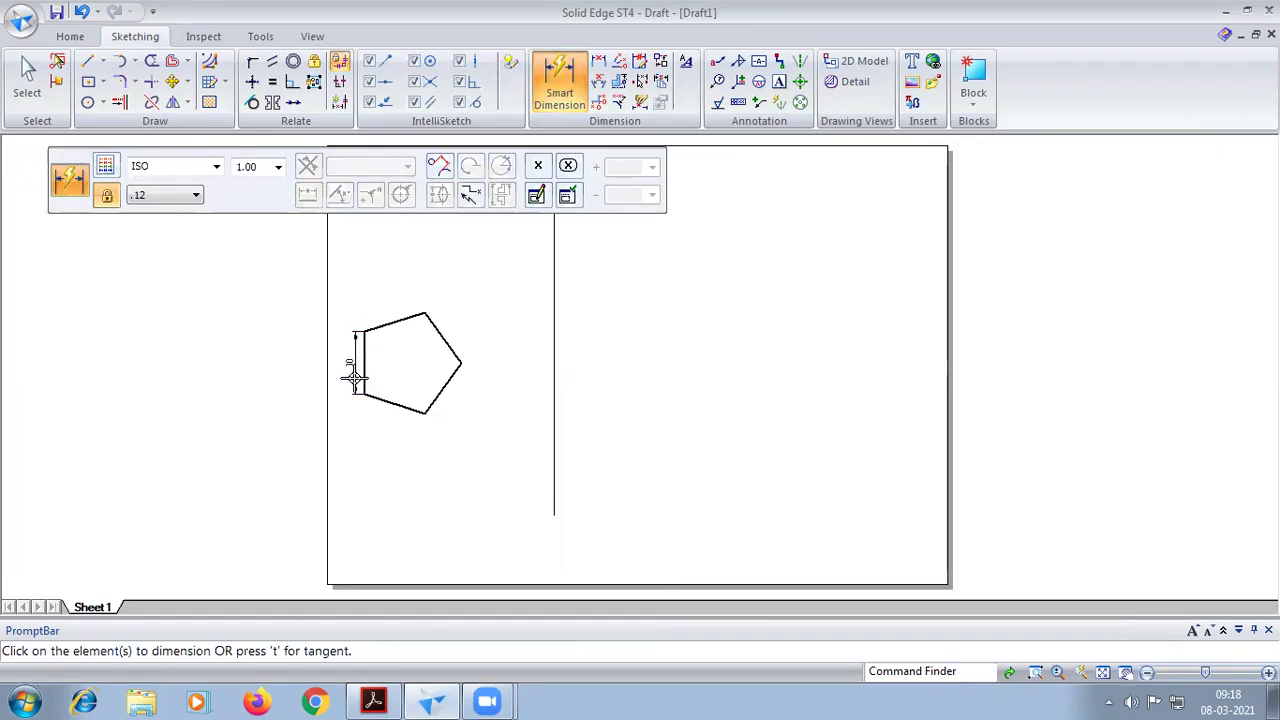
Step: Draw 0.13 mm wide lines enclosing the pentagon in a rectangle that touches its outer vertices
click(86, 62)
click(288, 167)
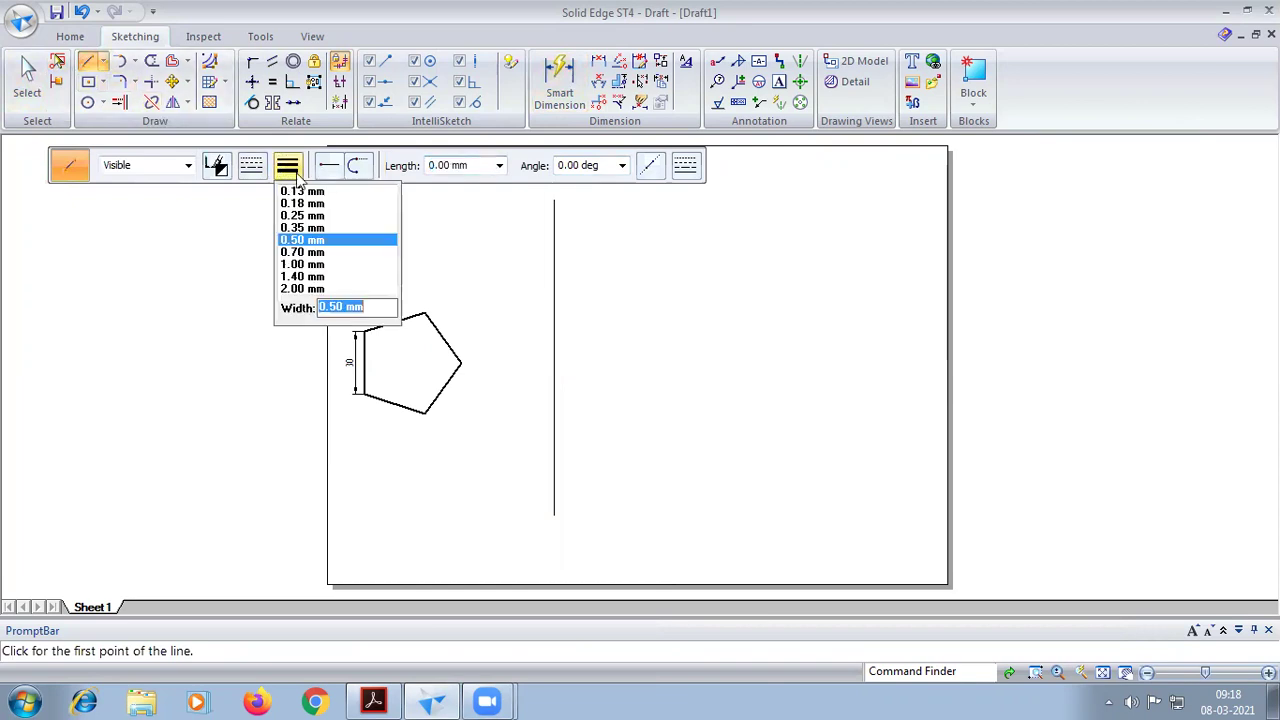
click(303, 192)
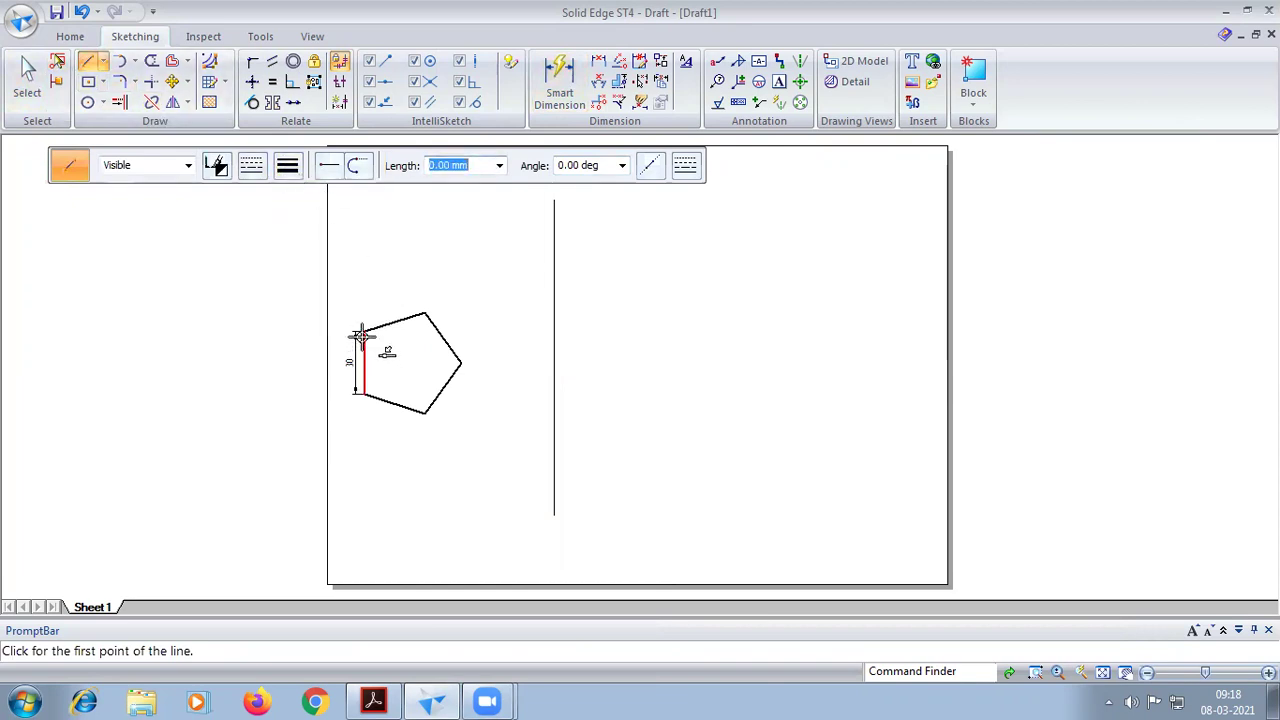
click(364, 333)
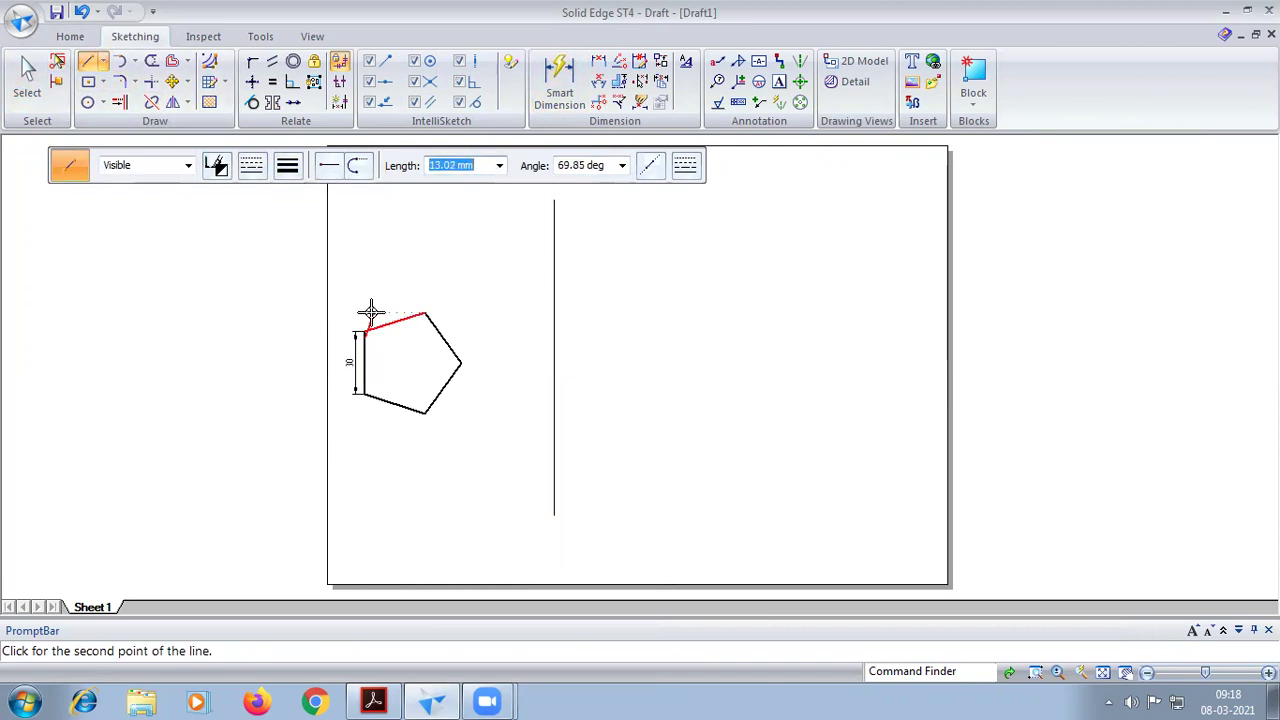
click(365, 315)
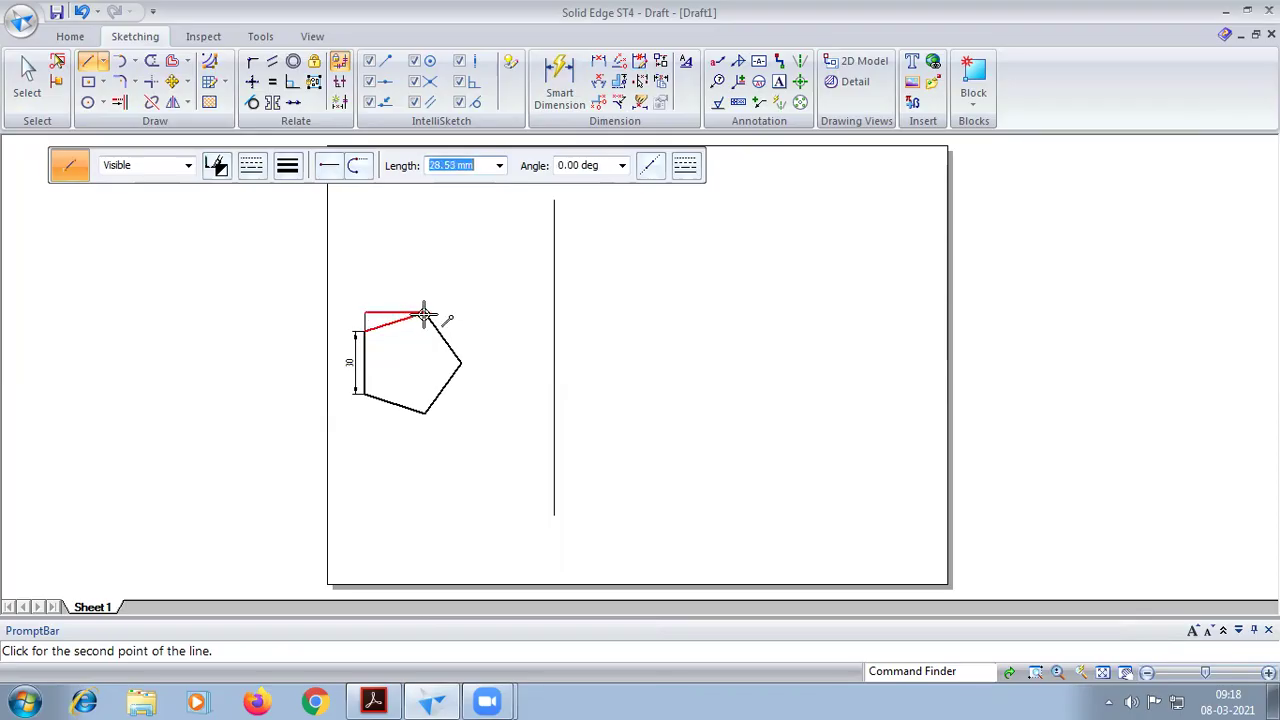
click(425, 314)
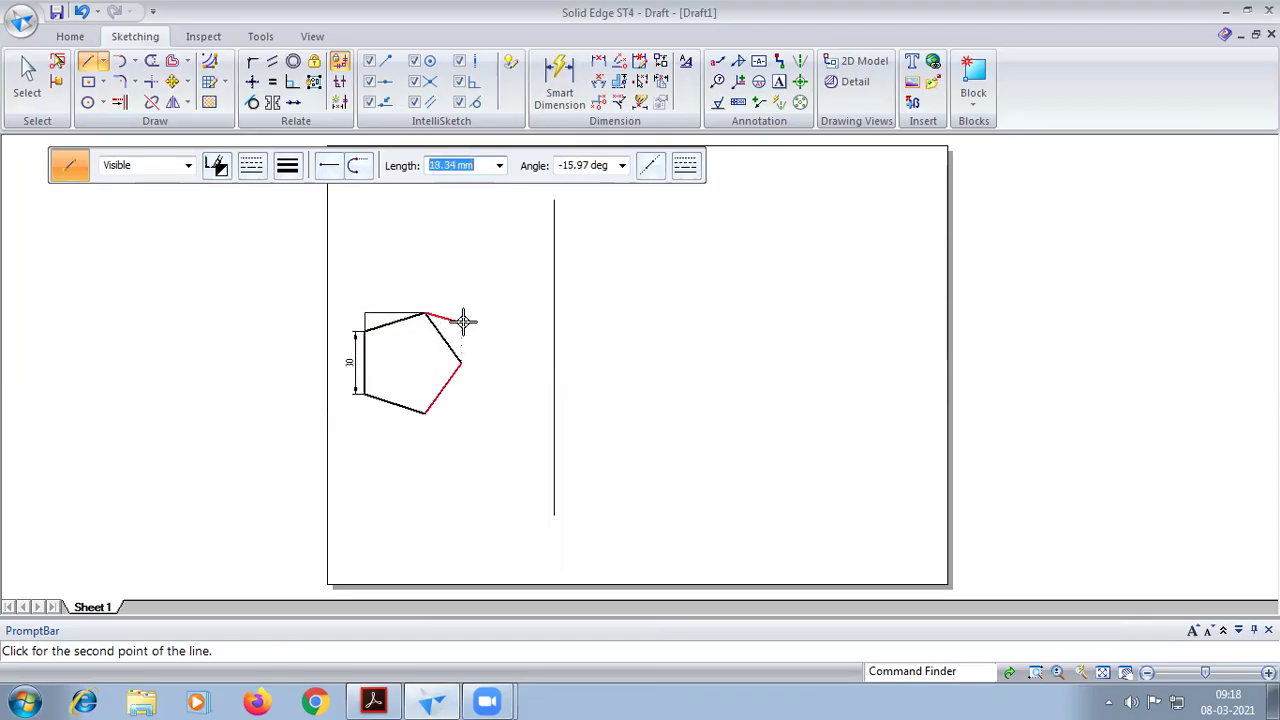
click(461, 315)
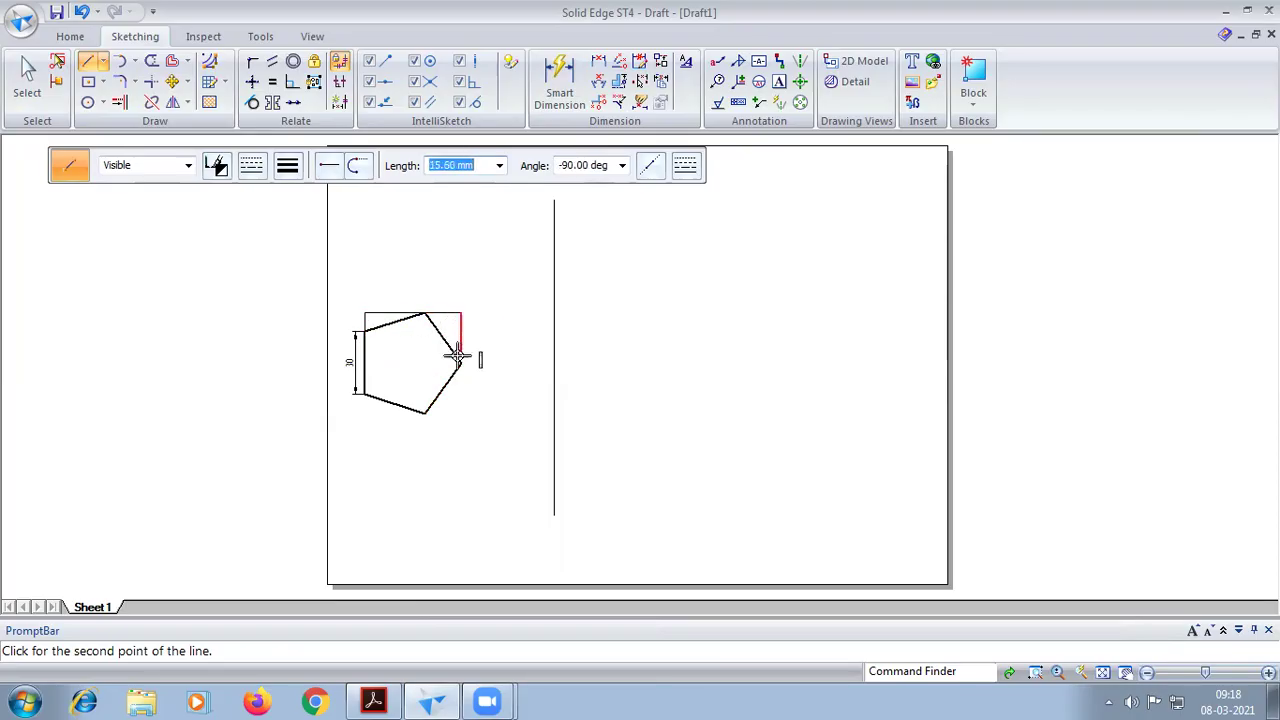
click(460, 413)
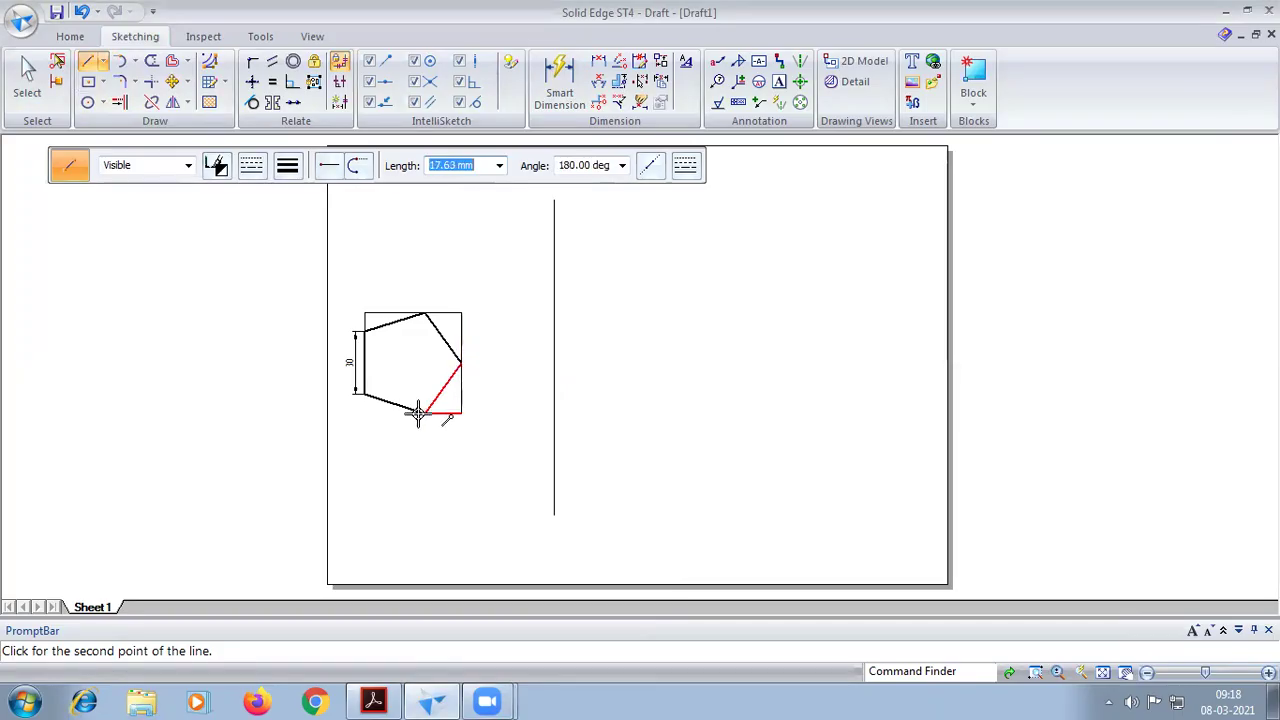
click(365, 413)
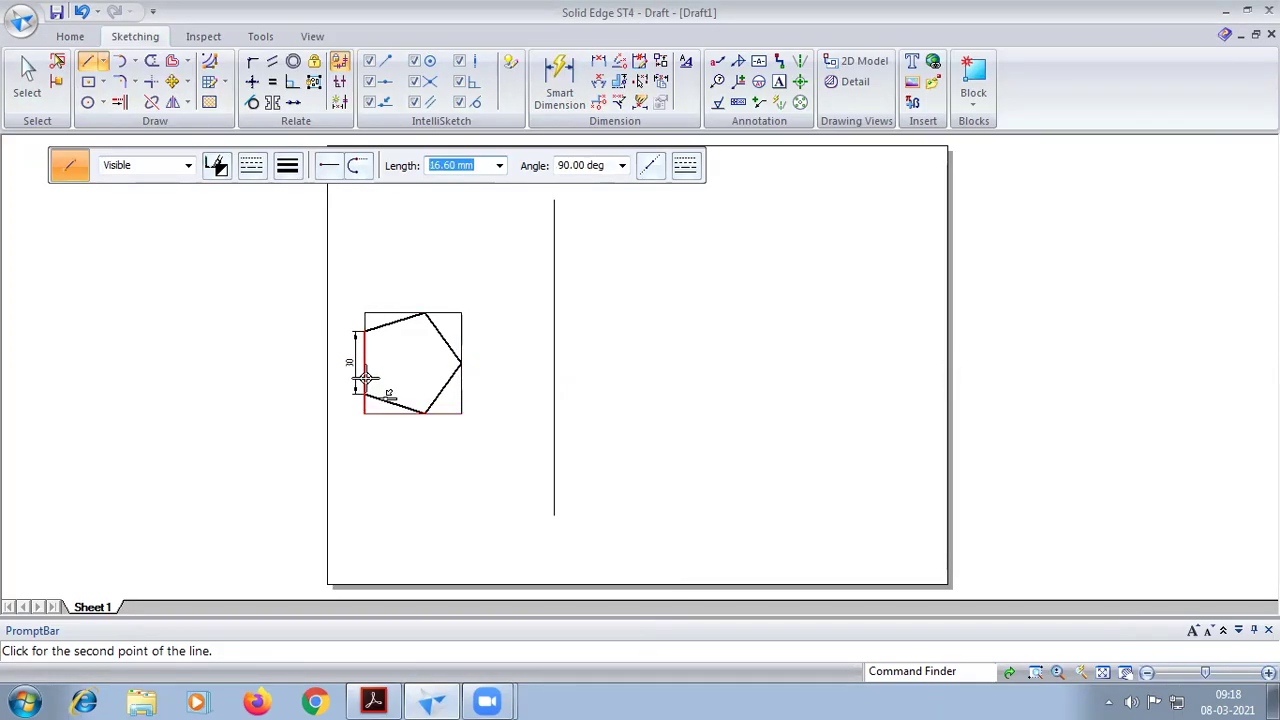
Step: Dimension the enclosing rectangle's overall width below it and its overall height on its right
click(559, 80)
click(405, 412)
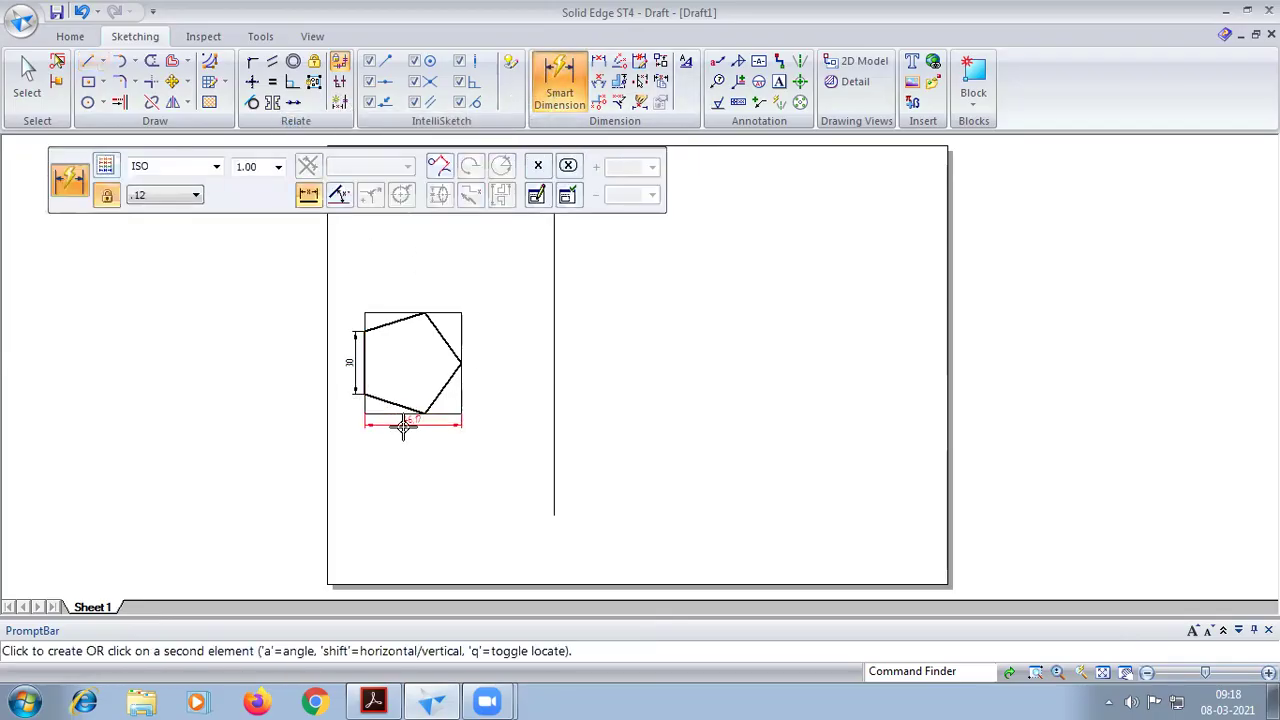
click(410, 442)
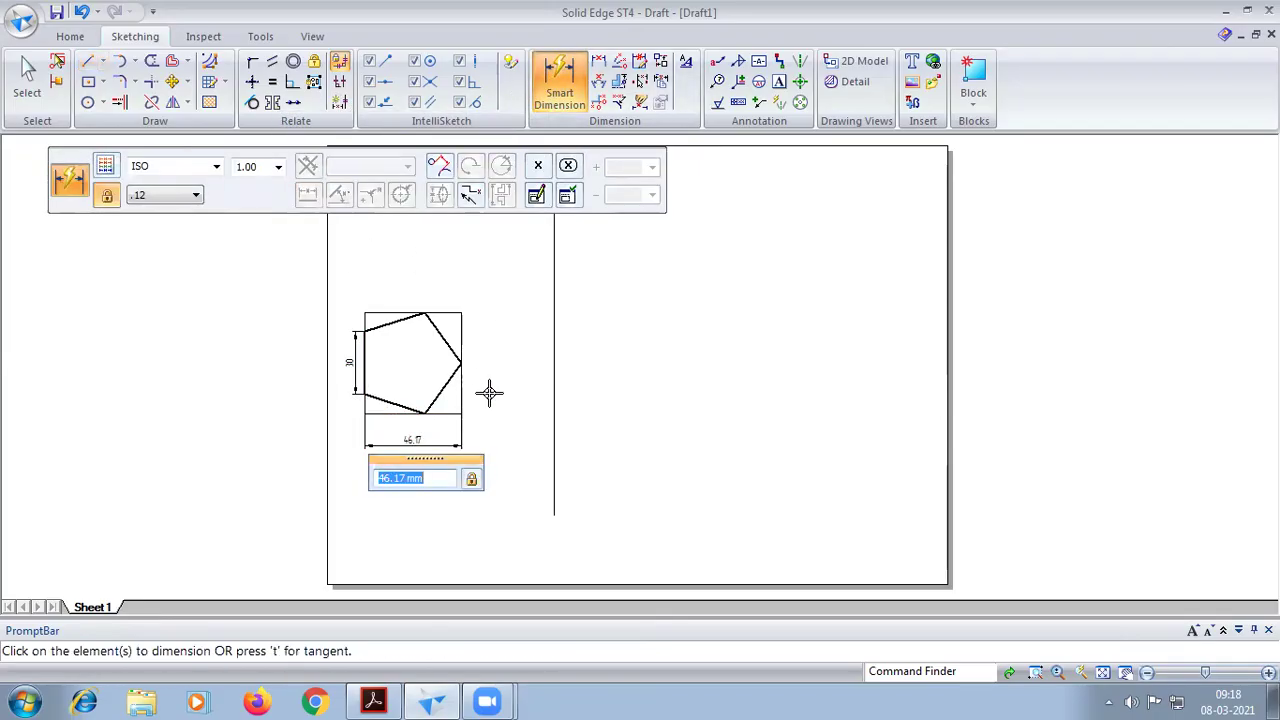
click(463, 342)
click(503, 347)
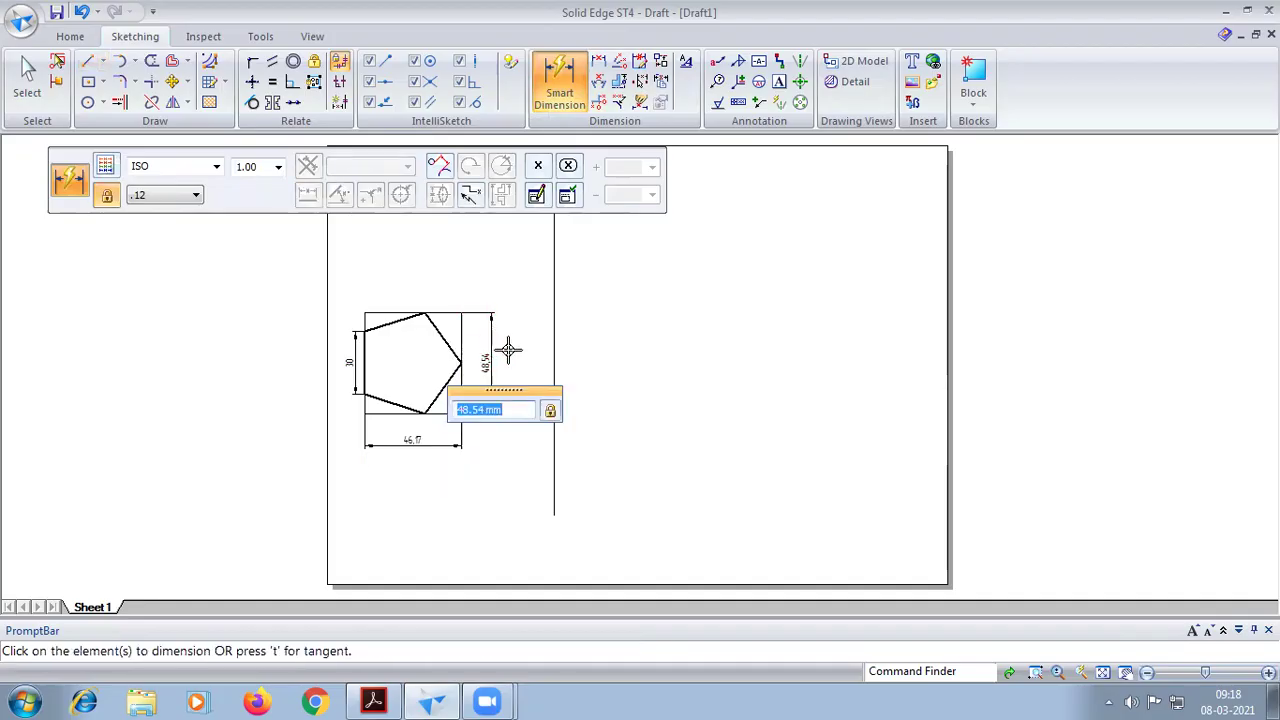
Step: Dimension the rectangle's left edge segment below the pentagon's side and its top edge segment up to the pentagon's upper vertex
scroll(507, 348, up, 3)
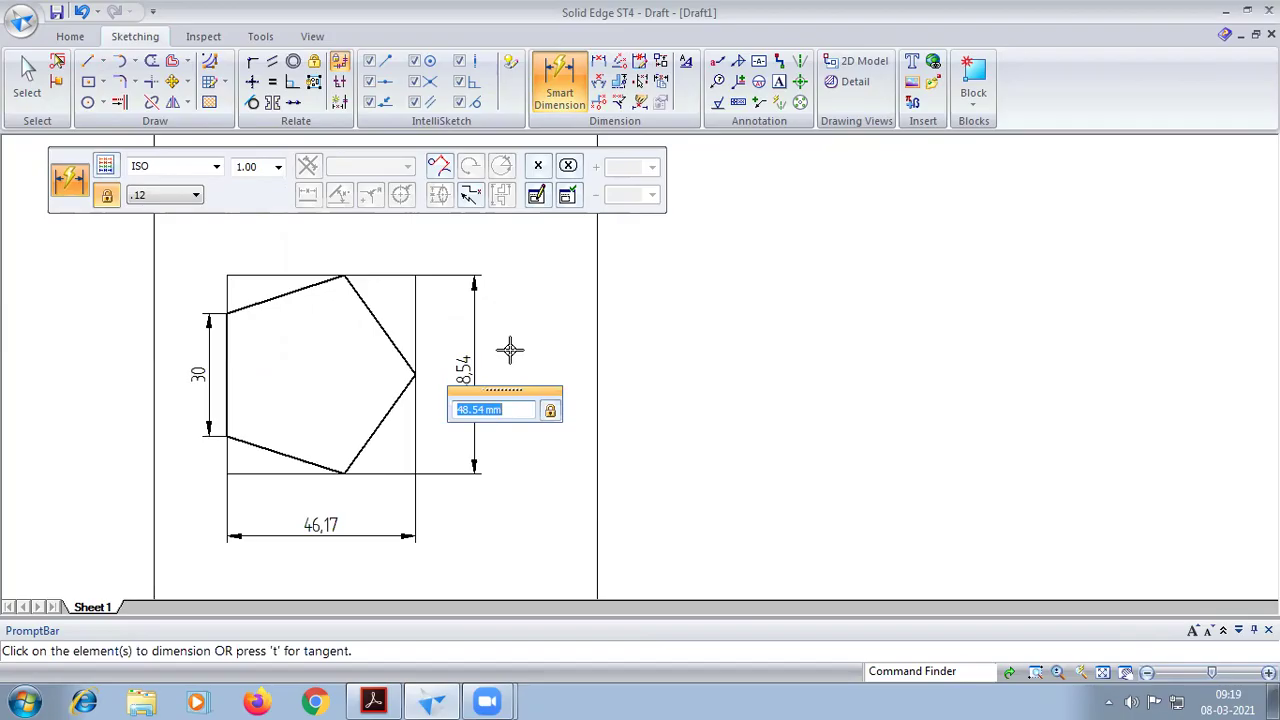
scroll(509, 348, down, 2)
scroll(509, 348, up, 1)
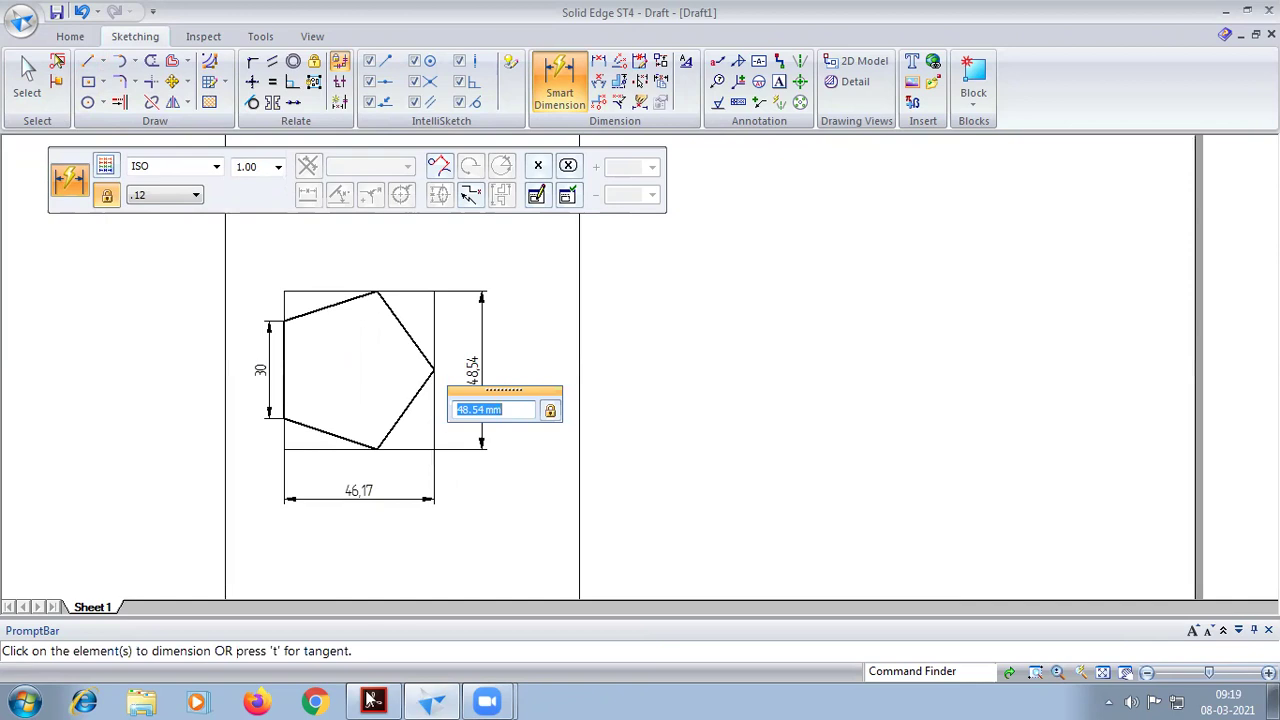
click(395, 700)
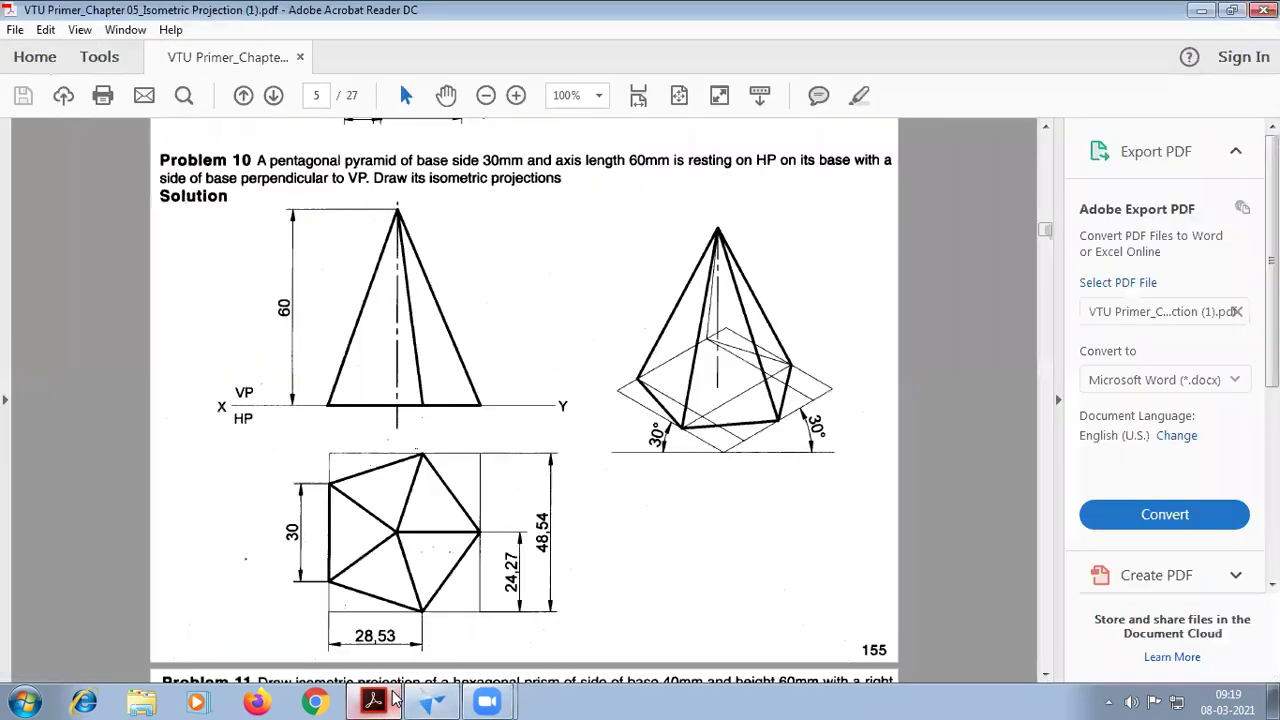
click(432, 700)
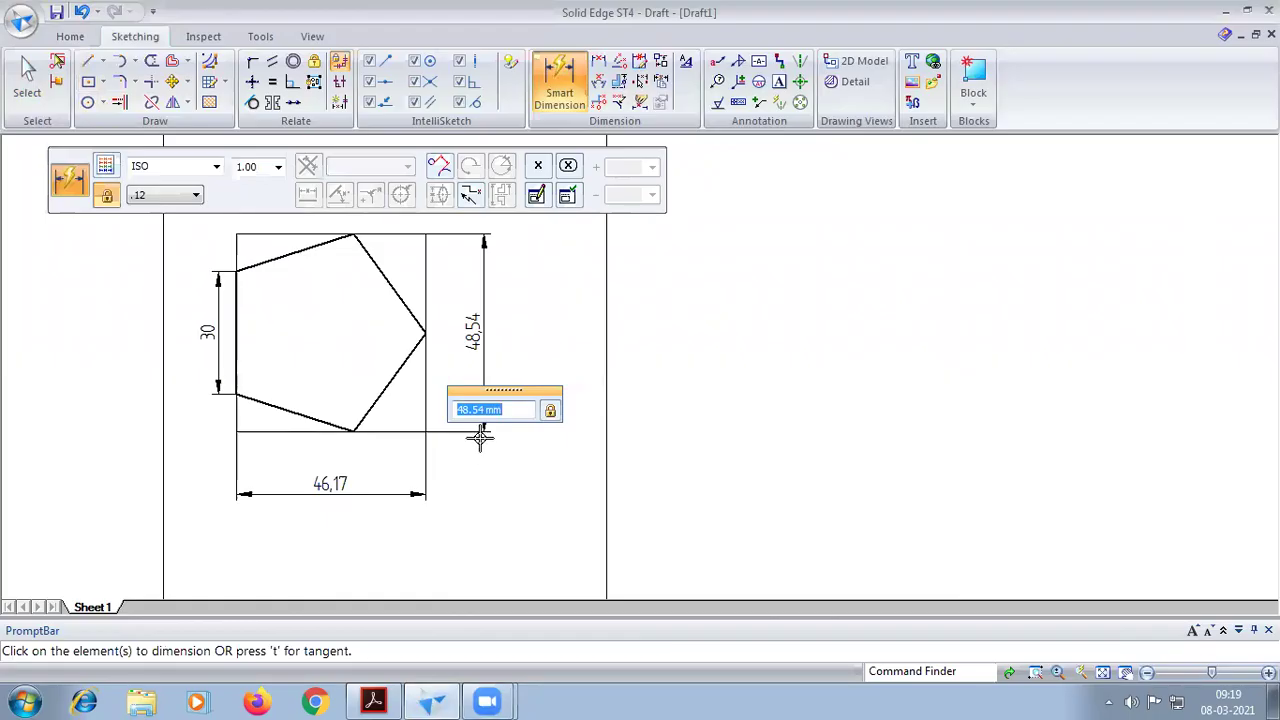
scroll(470, 432, down, 1)
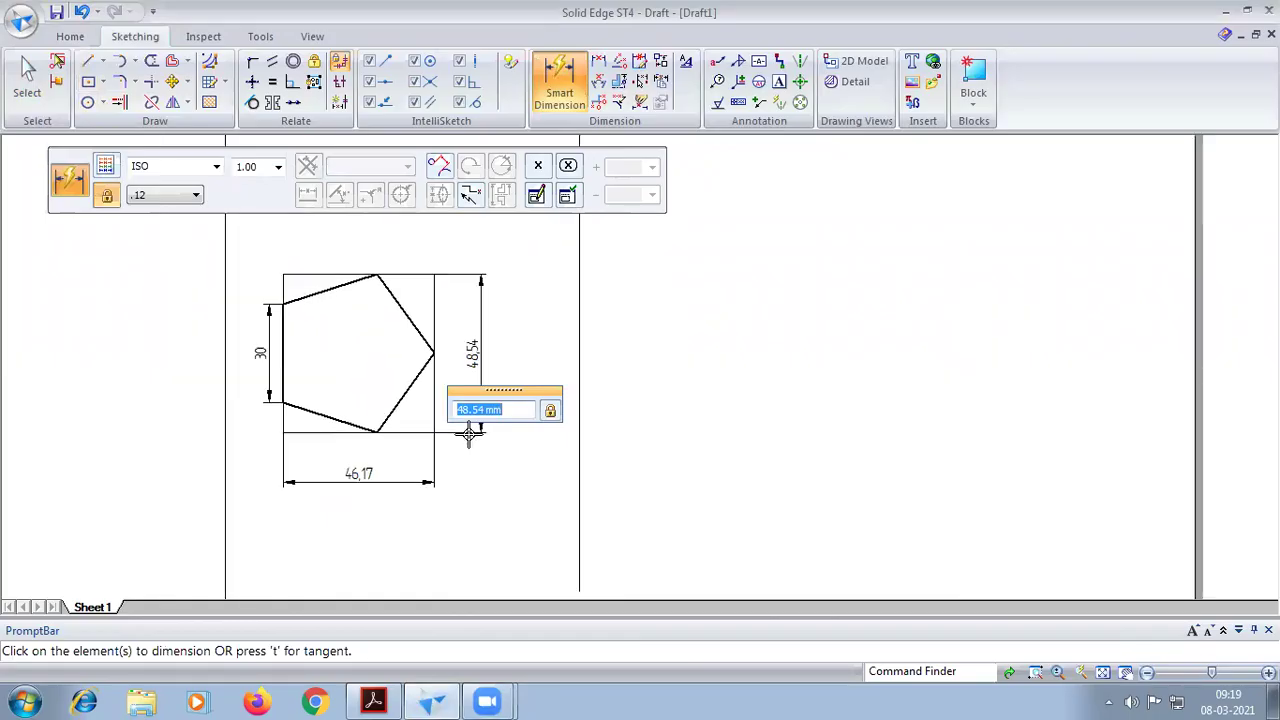
click(280, 418)
click(258, 420)
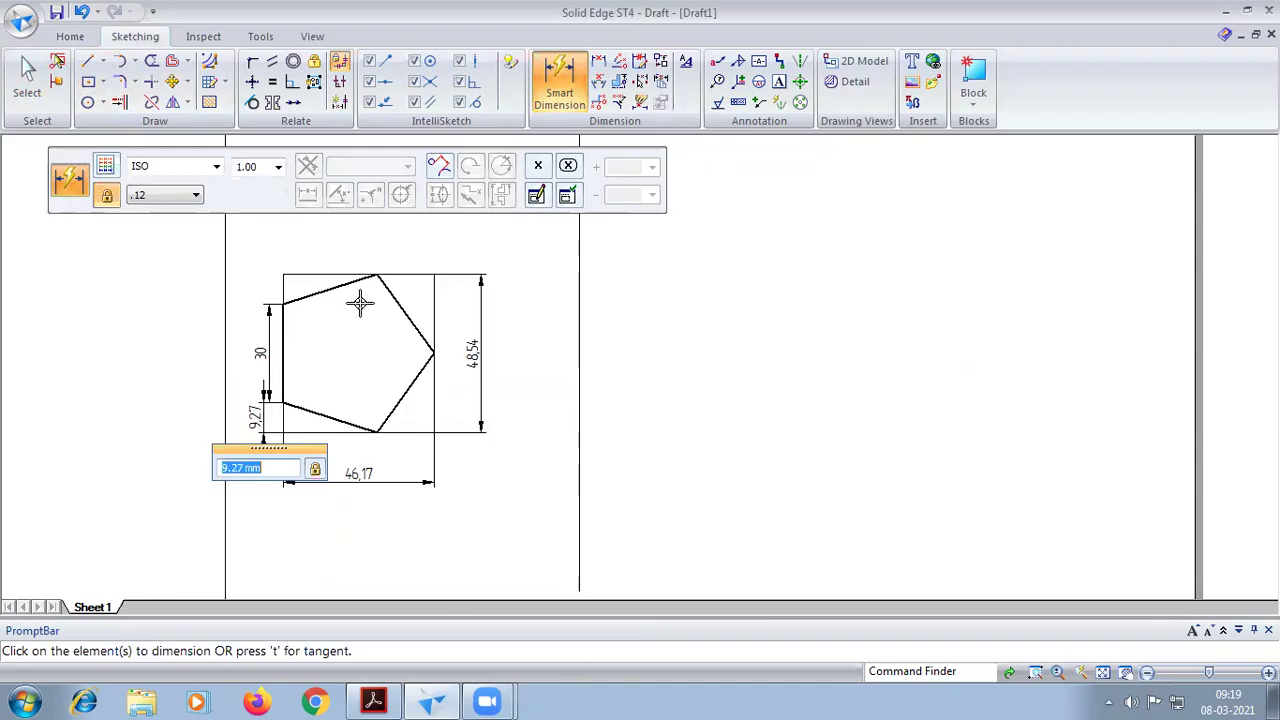
click(325, 268)
click(330, 245)
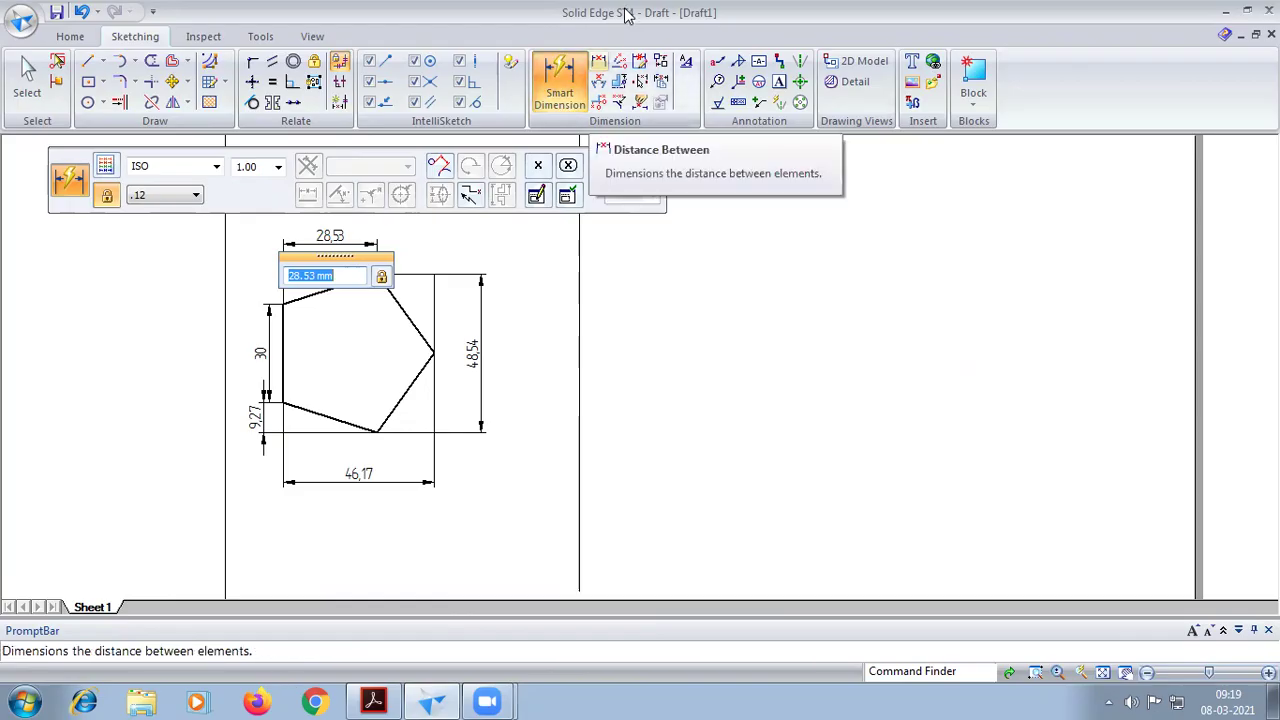
Step: Dimension the vertical distance from the rectangle's lower edge to the pentagon's rightmost vertex, placing it outside the overall height dimension
click(598, 61)
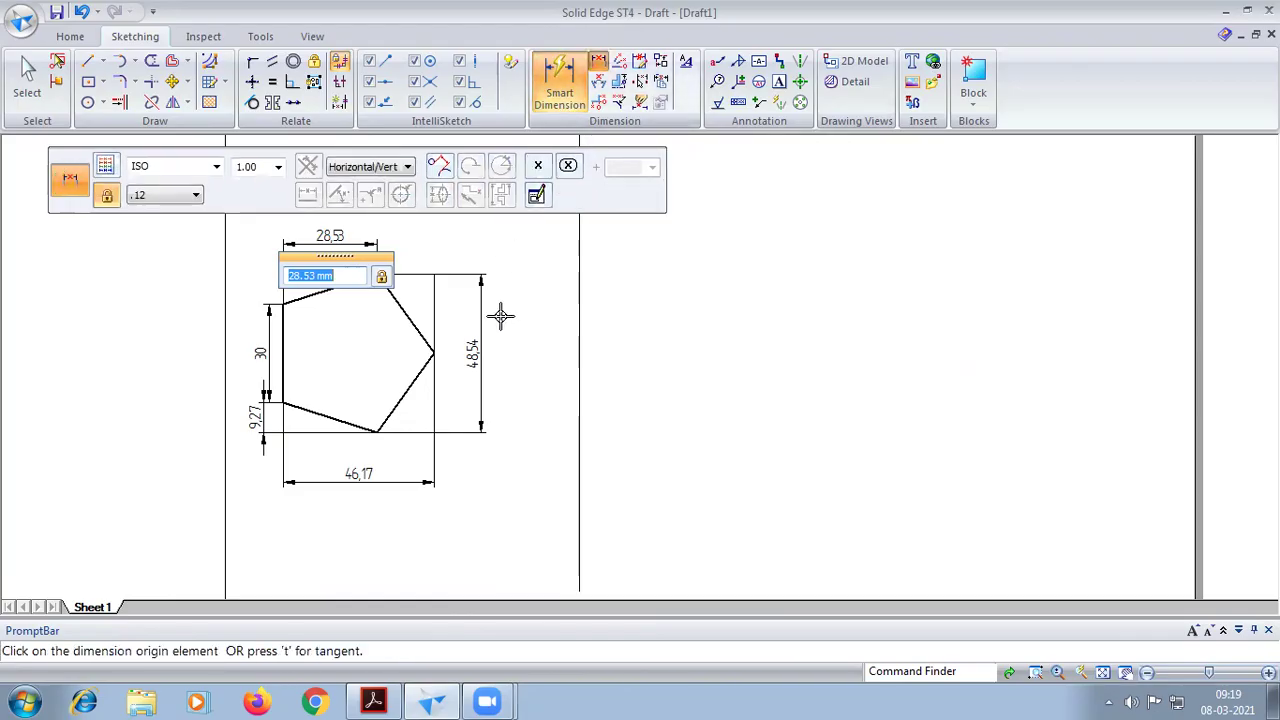
click(418, 422)
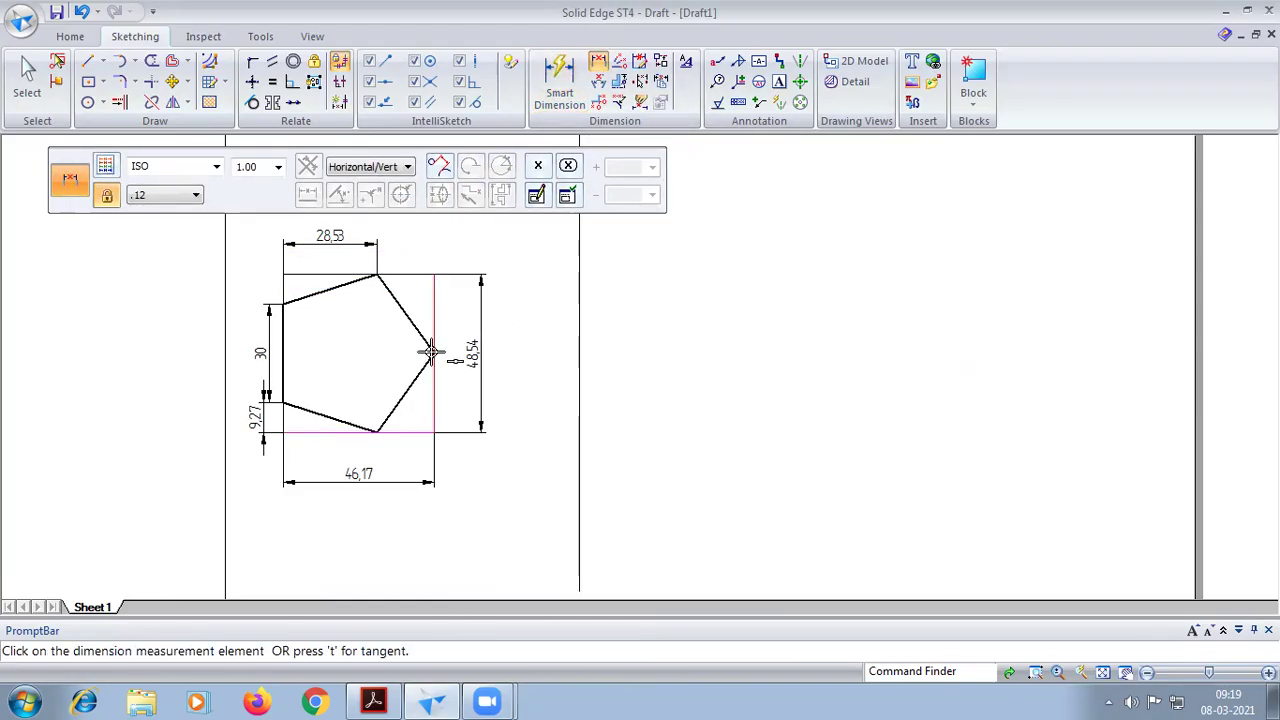
click(428, 350)
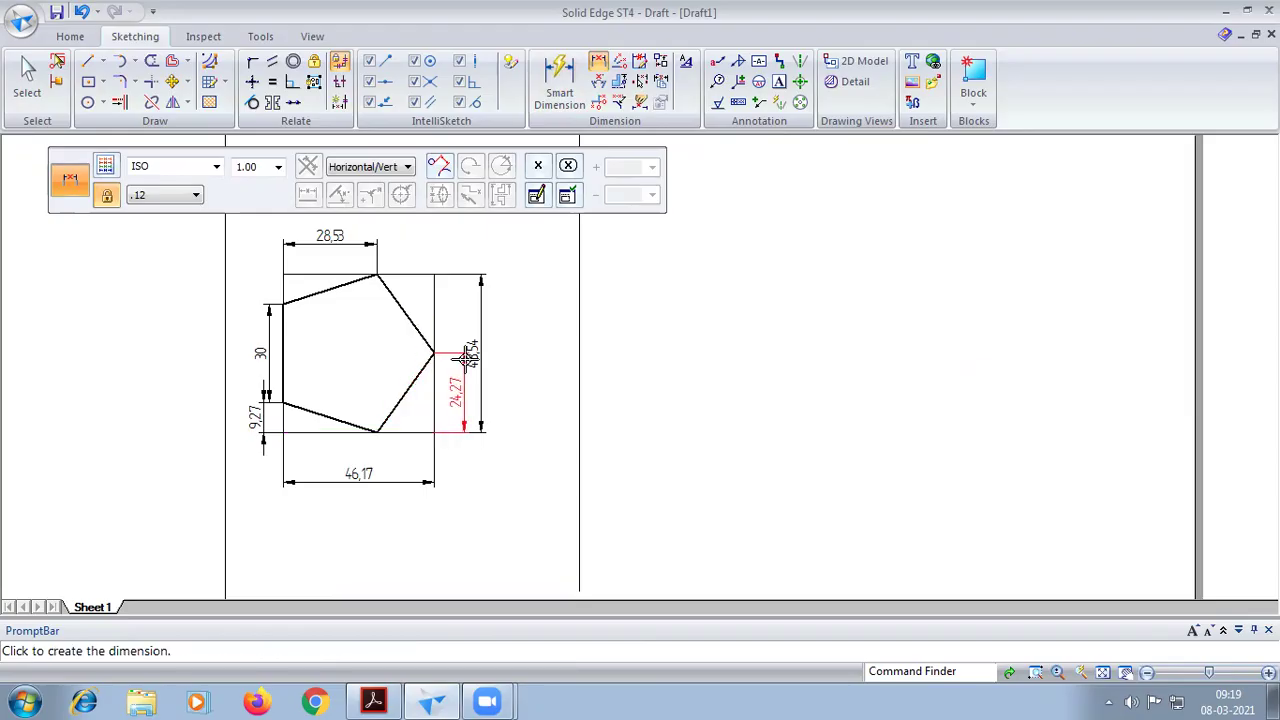
click(507, 366)
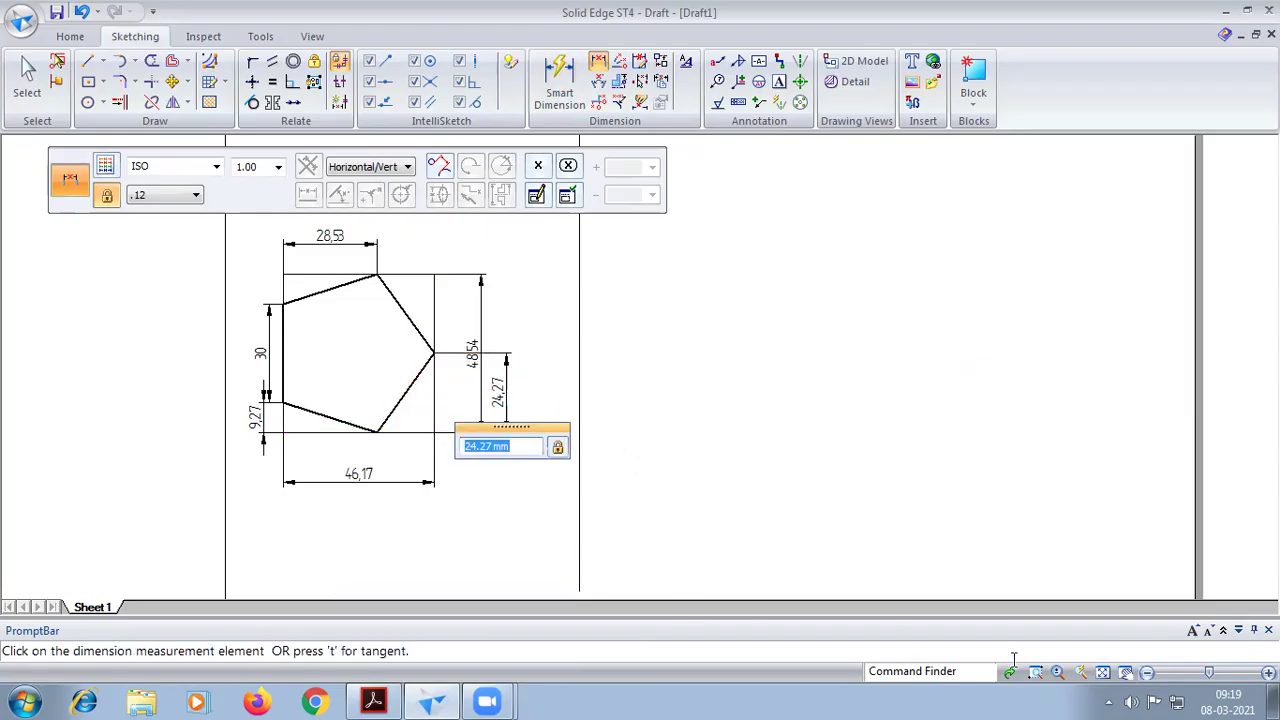
Step: Label the enclosing rectangle's corners at text size 5: 1 at upper left, 2 at lower left, and 3 at both right corners
click(1102, 671)
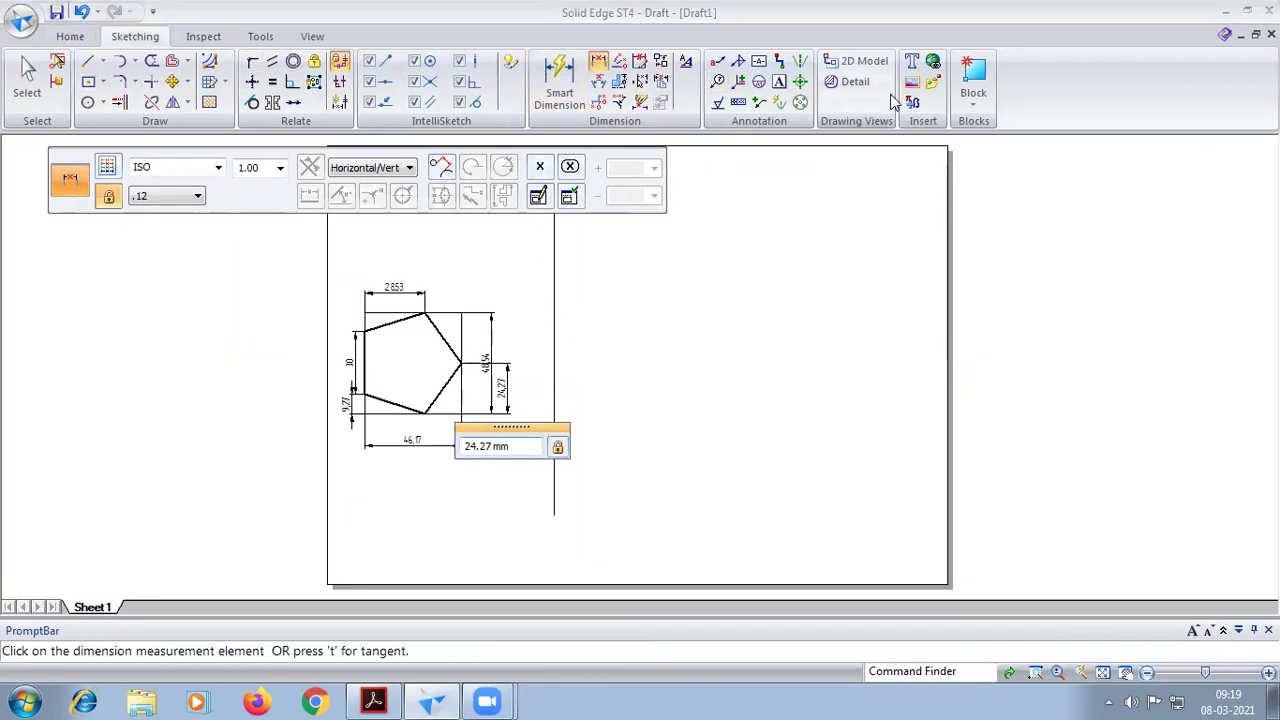
click(779, 81)
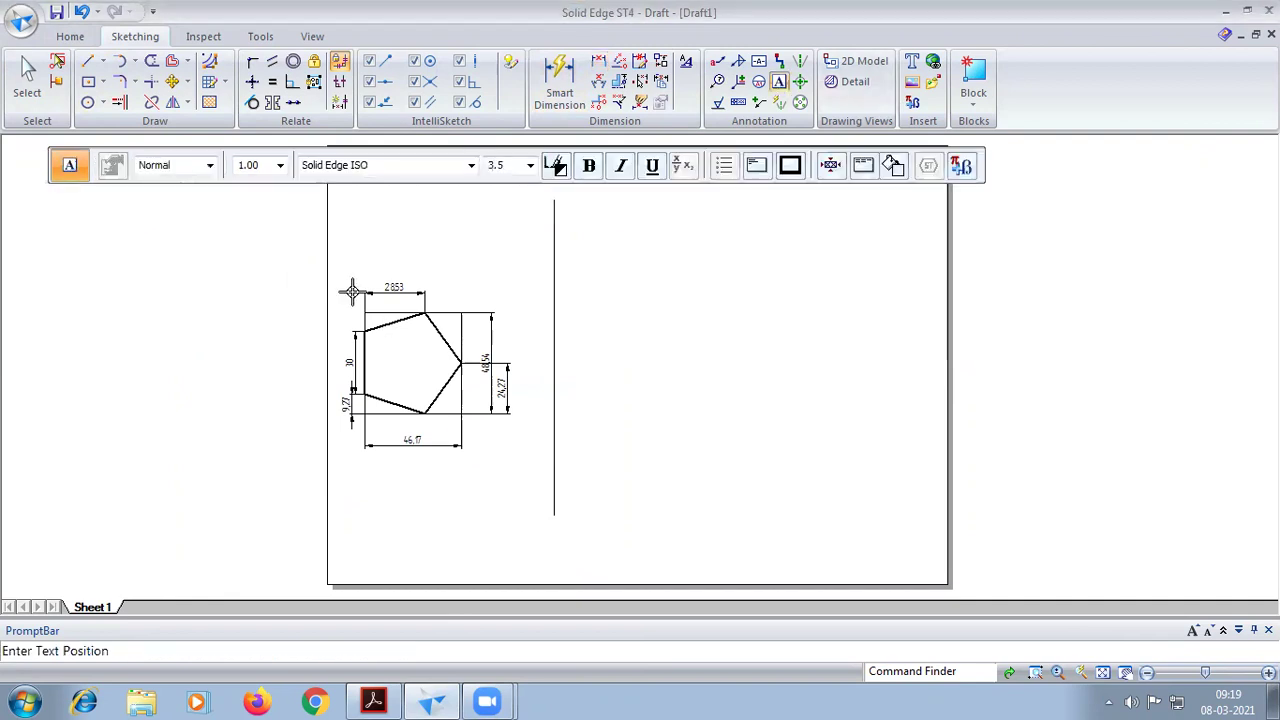
click(356, 300)
text(1)
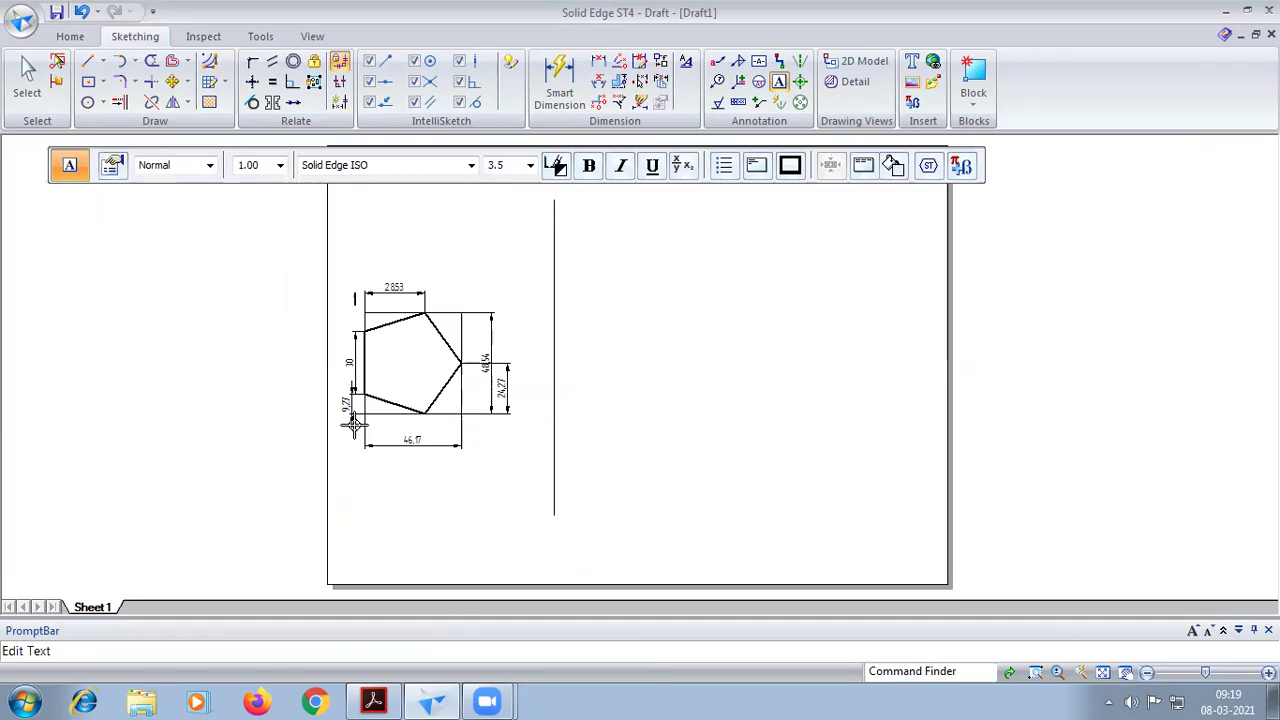
text(5)
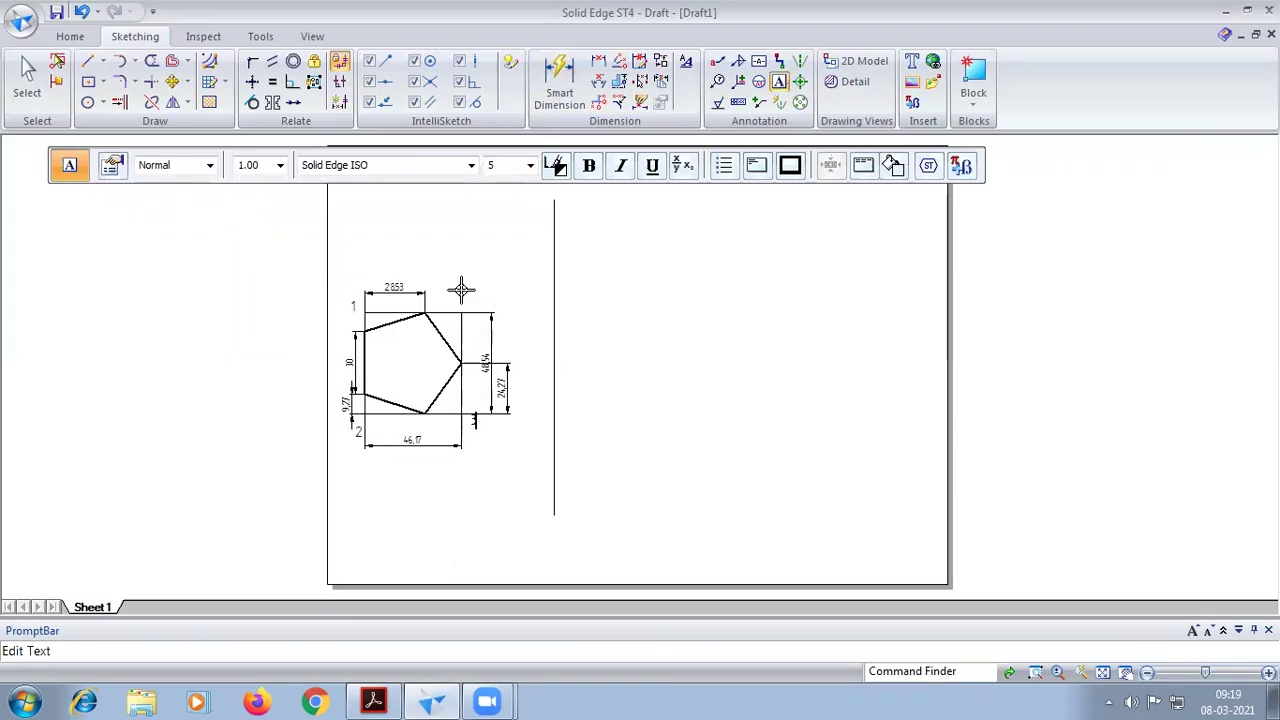
Step: Label the pentagon's vertices a, b, c, d and e counterclockwise, starting at the upper end of its vertical side
scroll(423, 332, up, 1)
scroll(423, 332, up, 1)
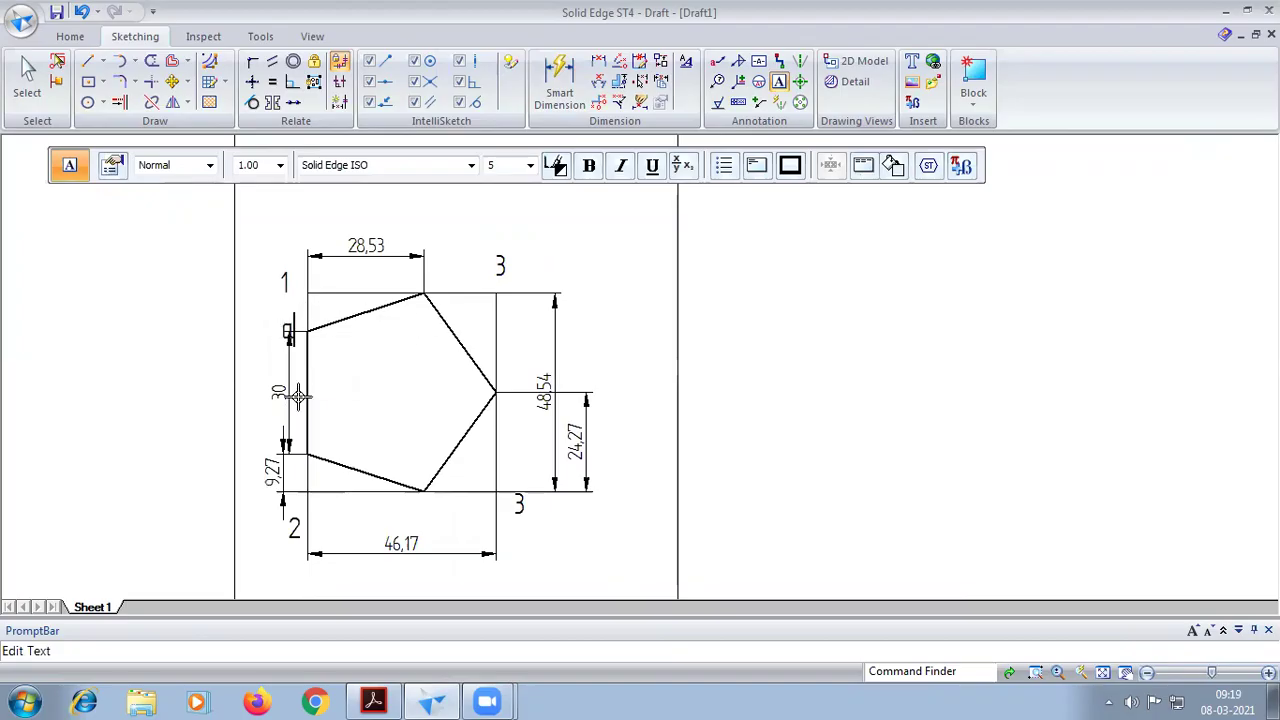
text(b)
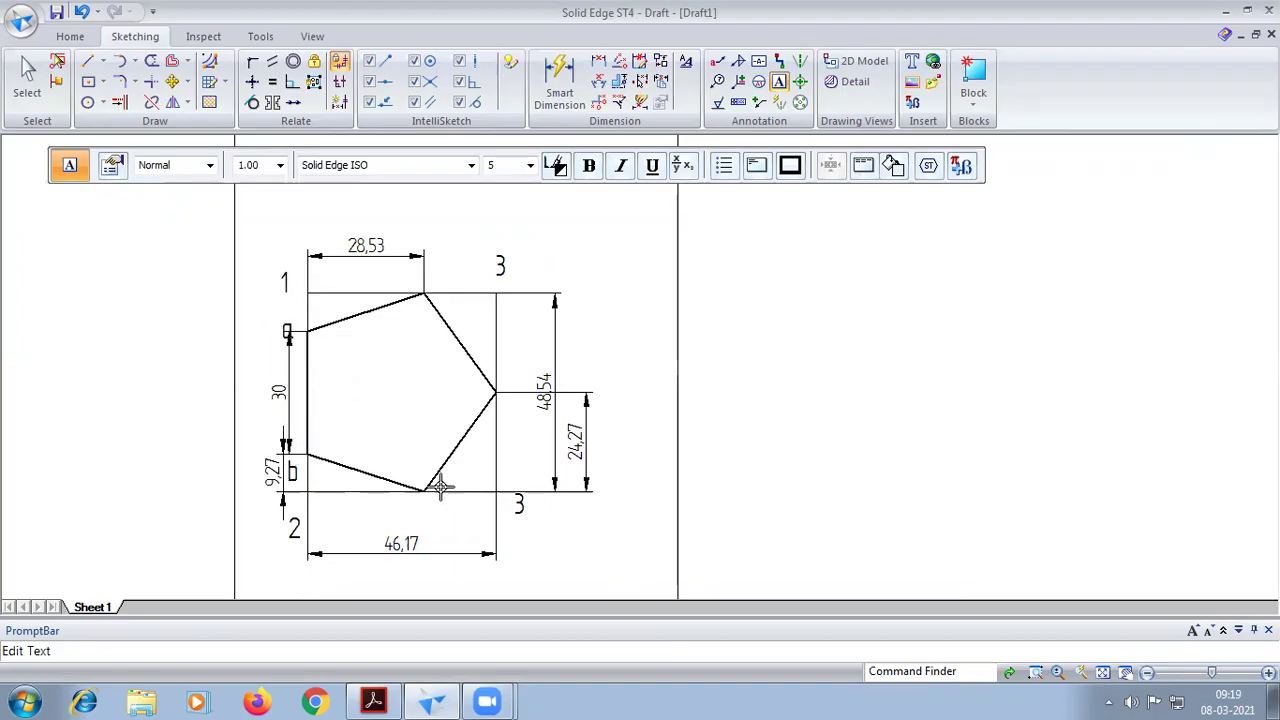
click(429, 488)
click(432, 505)
text(c)
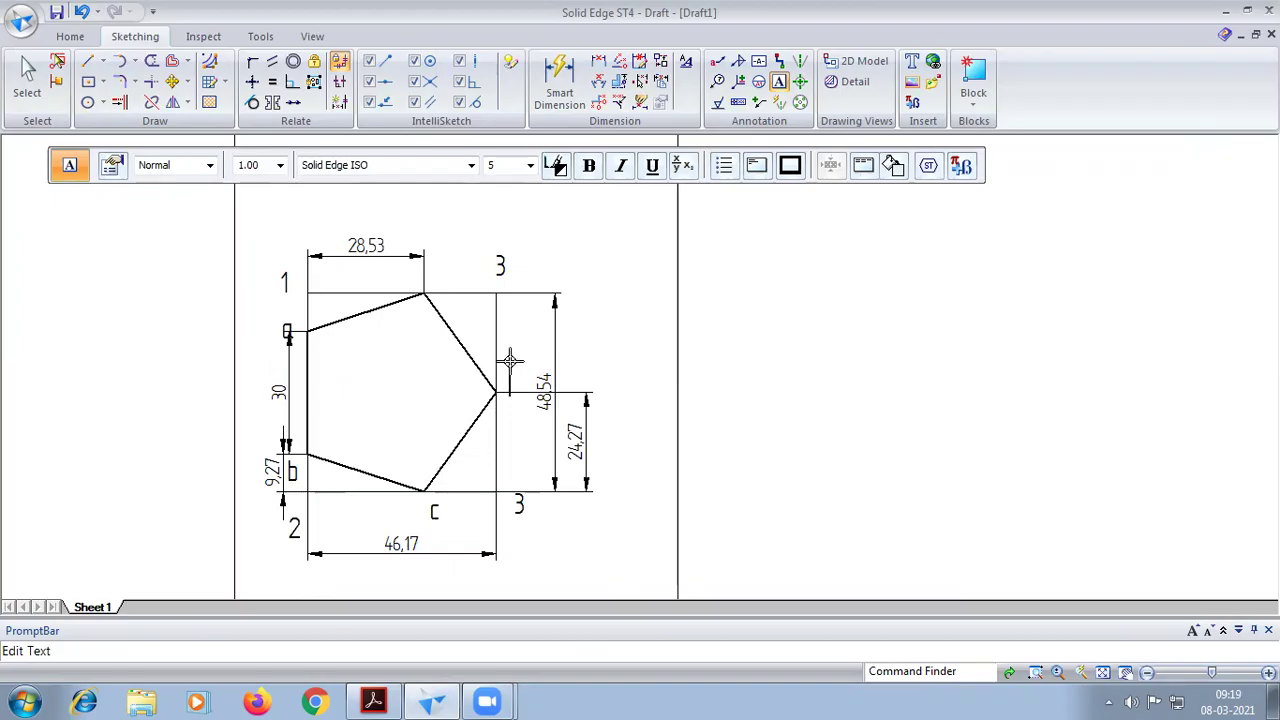
text(d)
click(434, 262)
text(e)
Step: Draw a 0.13 mm wide horizontal base line across the lower part of the sheet's empty right half
click(1103, 672)
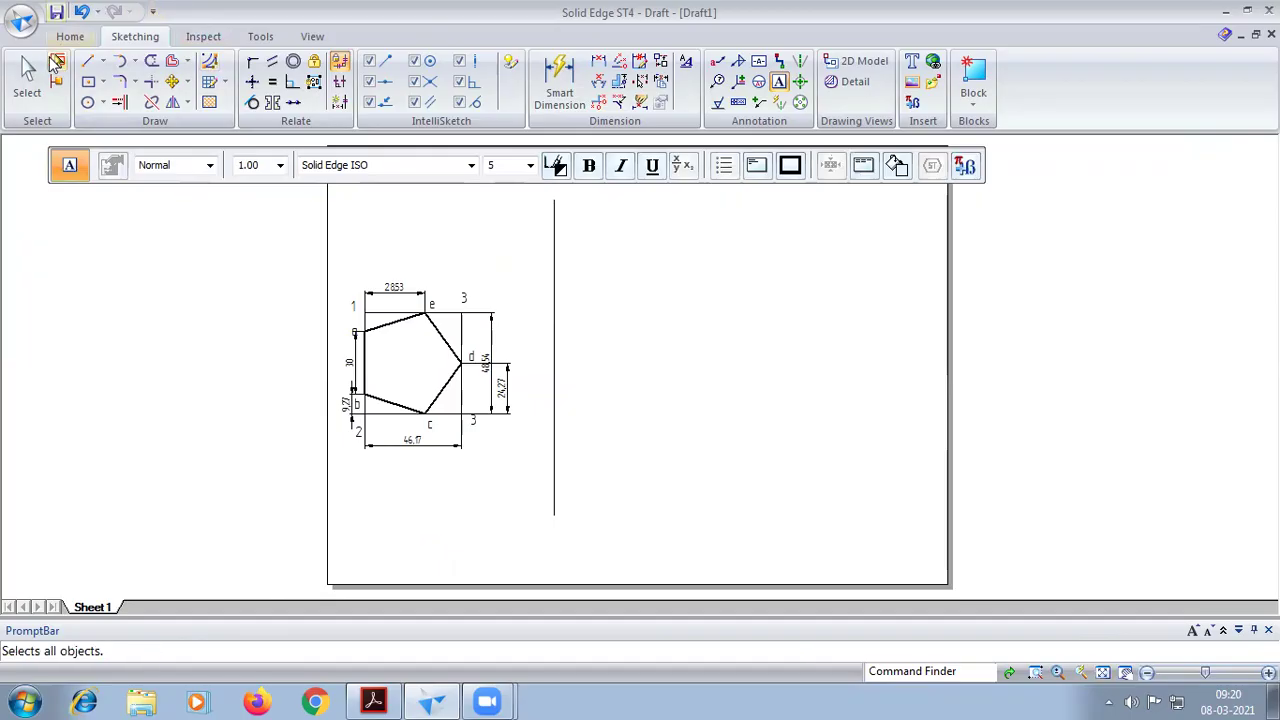
click(88, 61)
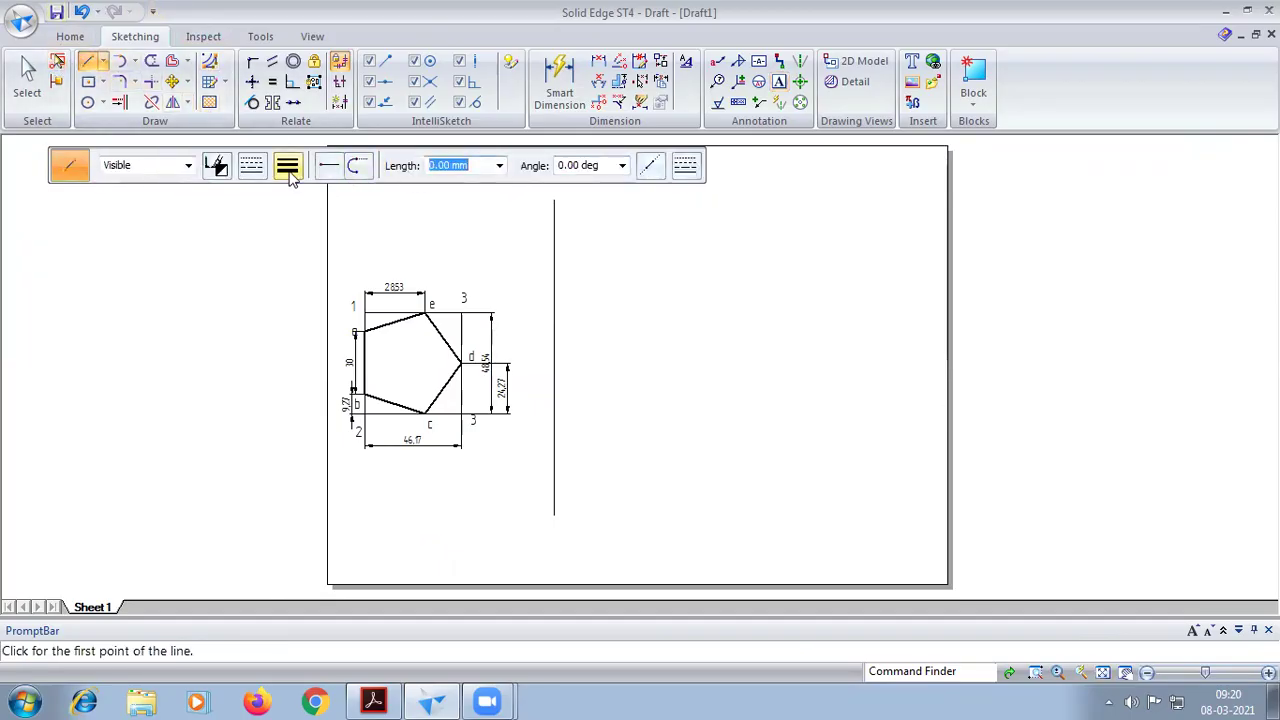
click(288, 168)
click(312, 192)
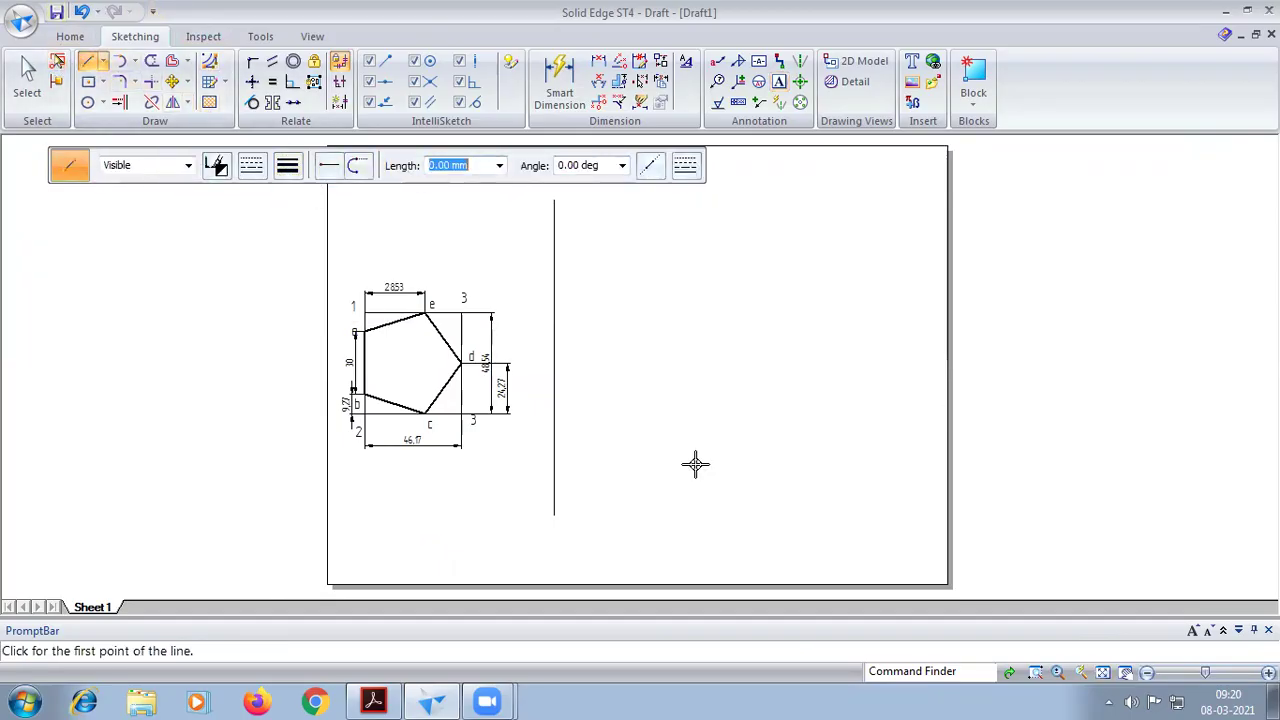
click(620, 507)
click(884, 507)
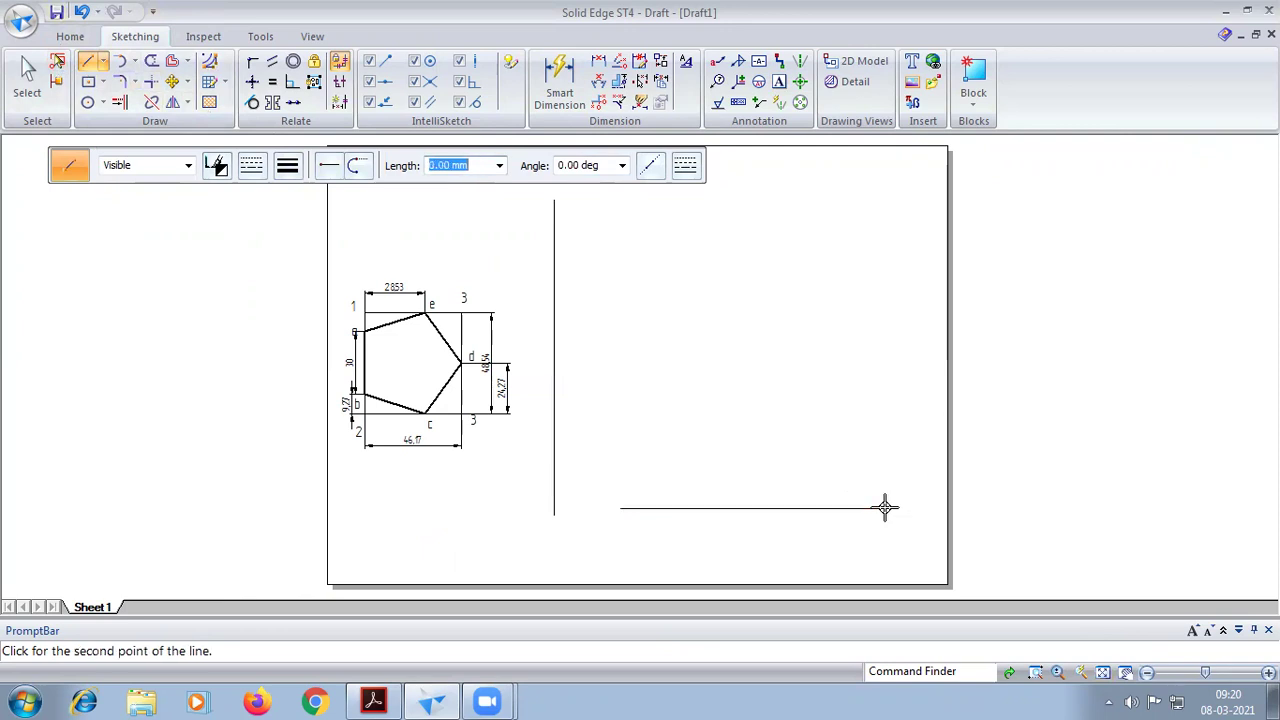
scroll(393, 323, up, 1)
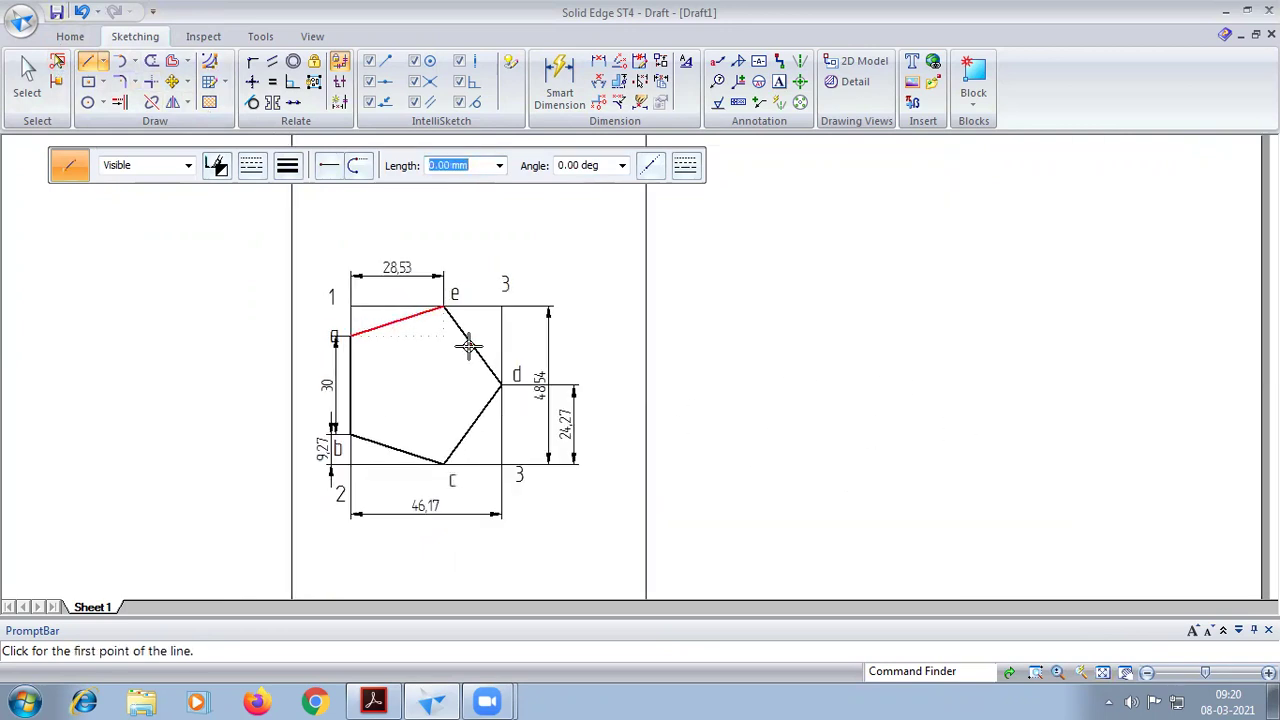
scroll(466, 343, up, 1)
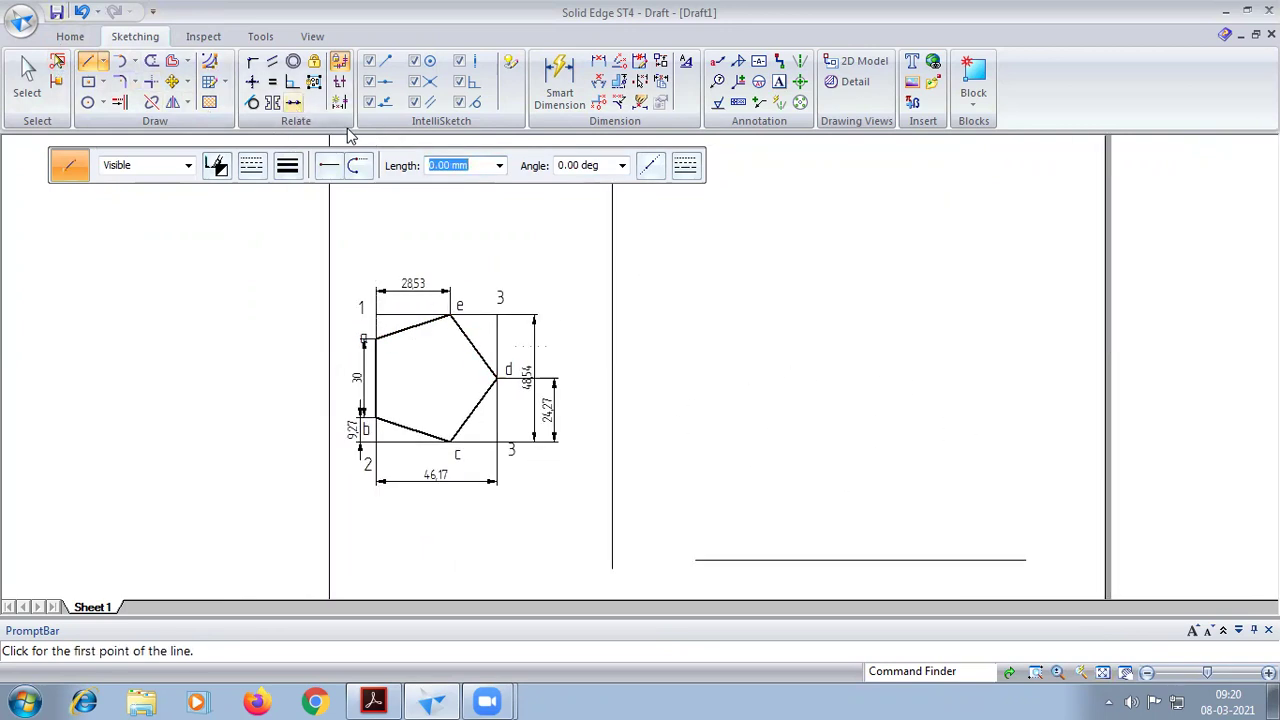
click(287, 166)
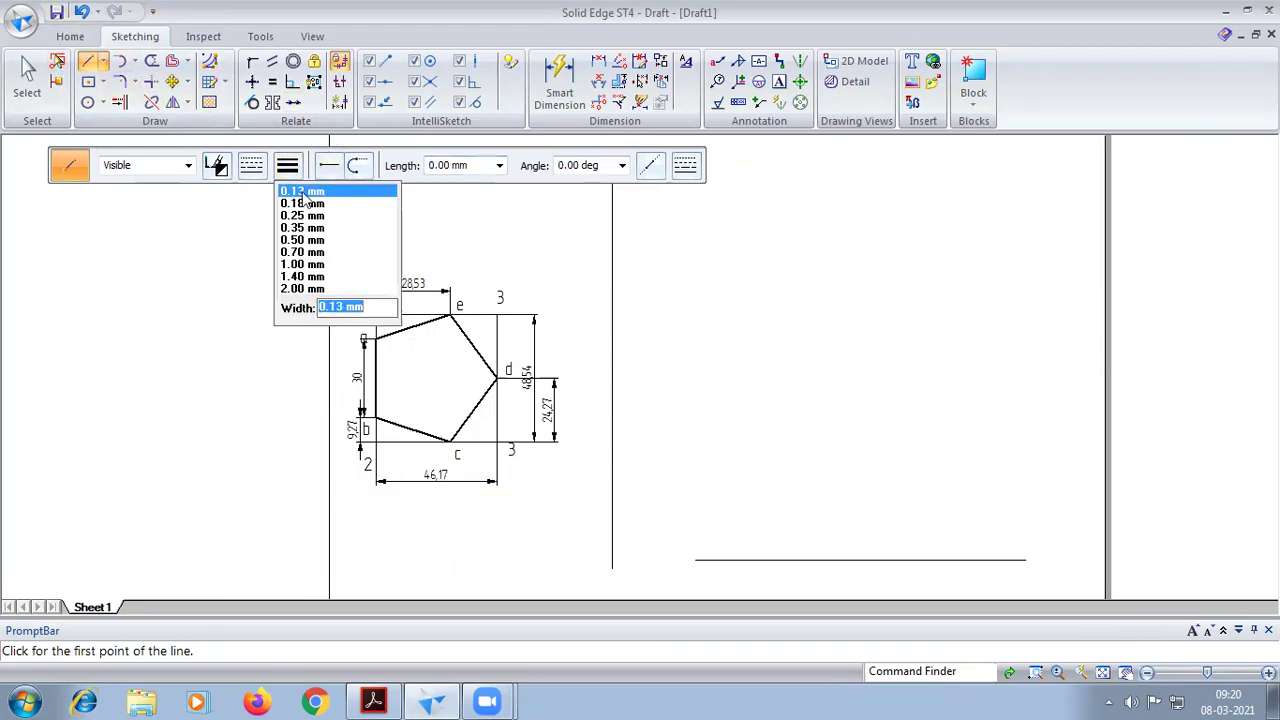
click(303, 193)
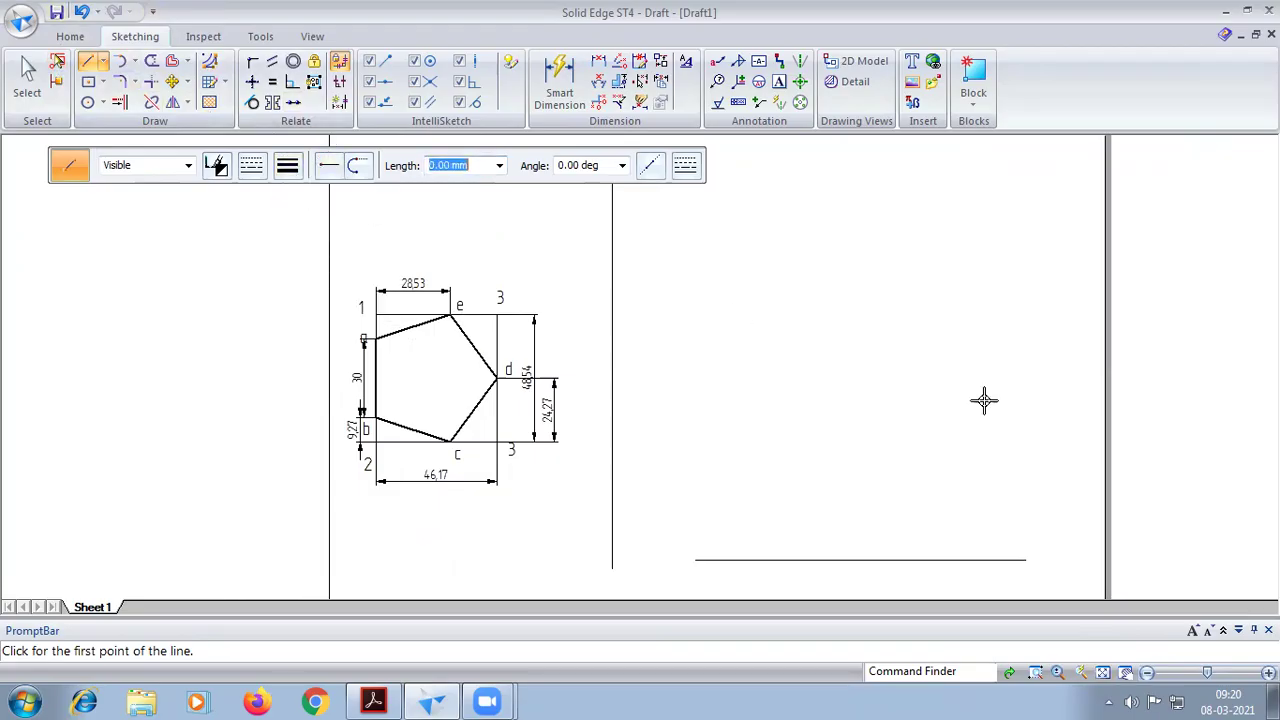
click(875, 560)
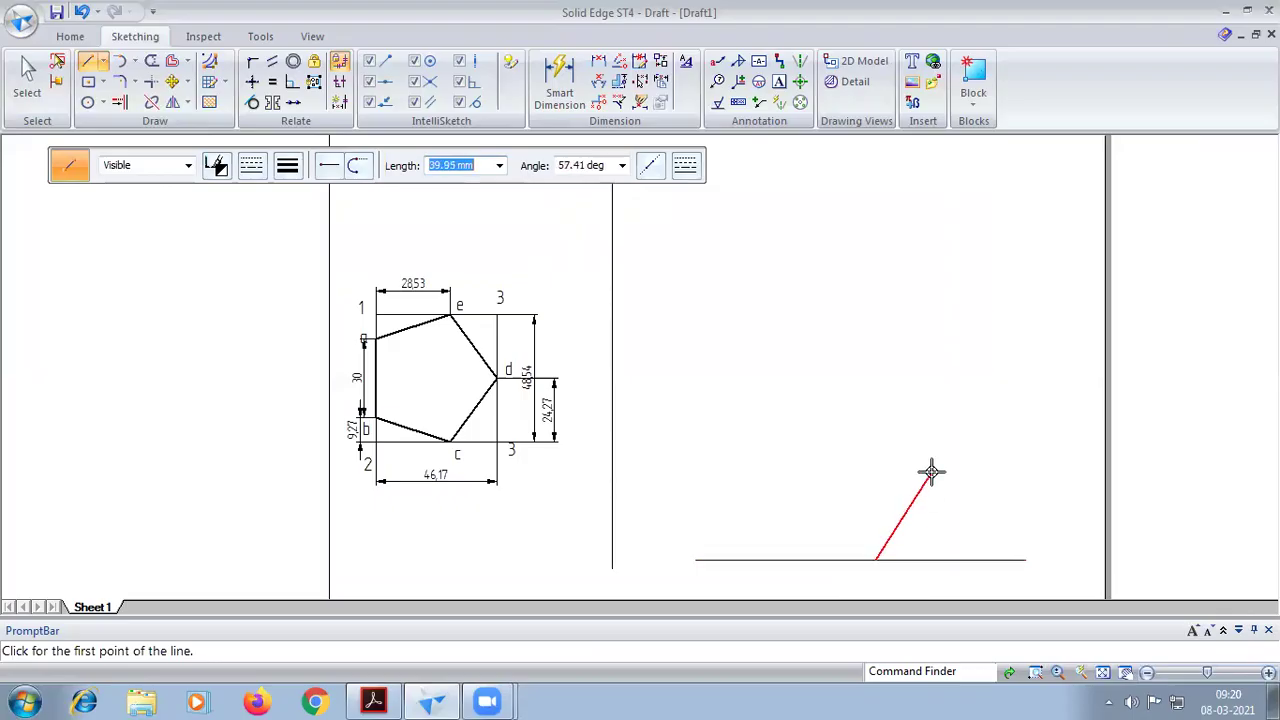
Step: Place the label 1 just below the horizontal base line, slightly right of its middle
click(780, 83)
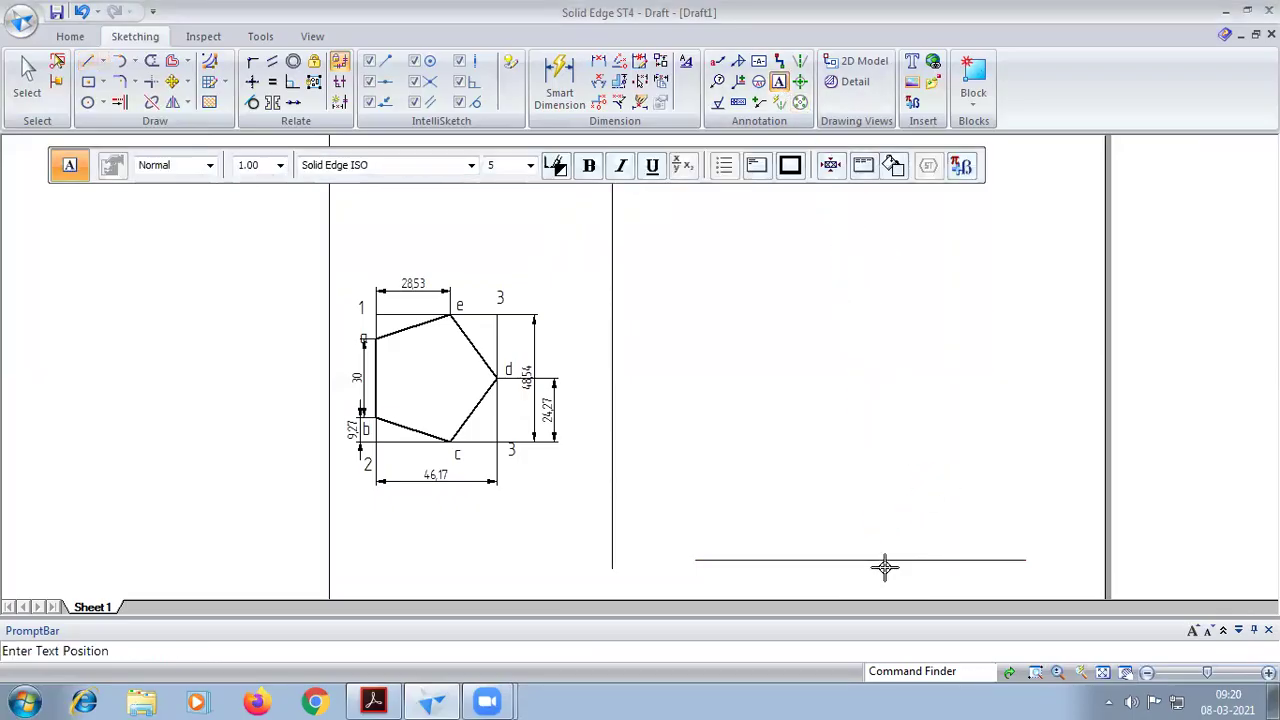
click(886, 565)
text(1)
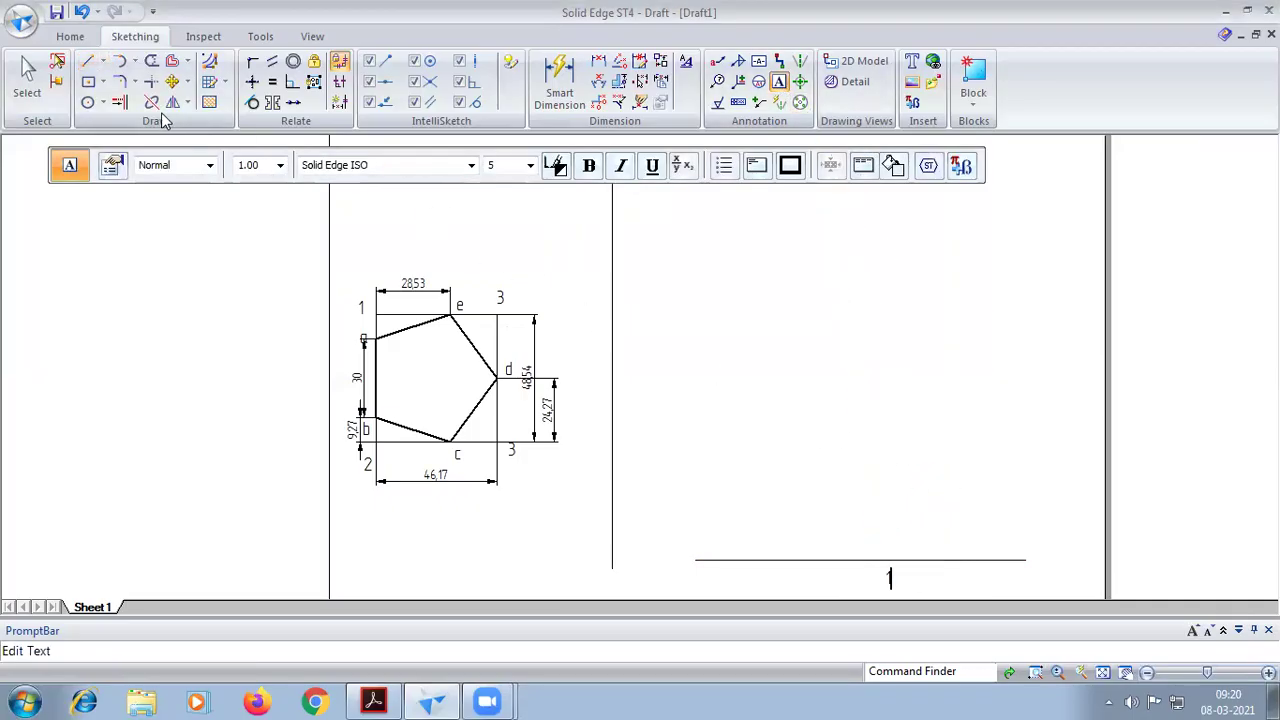
Step: Draw a line 48.54 mm long at 30 degrees, starting on the base line near label 1
click(87, 61)
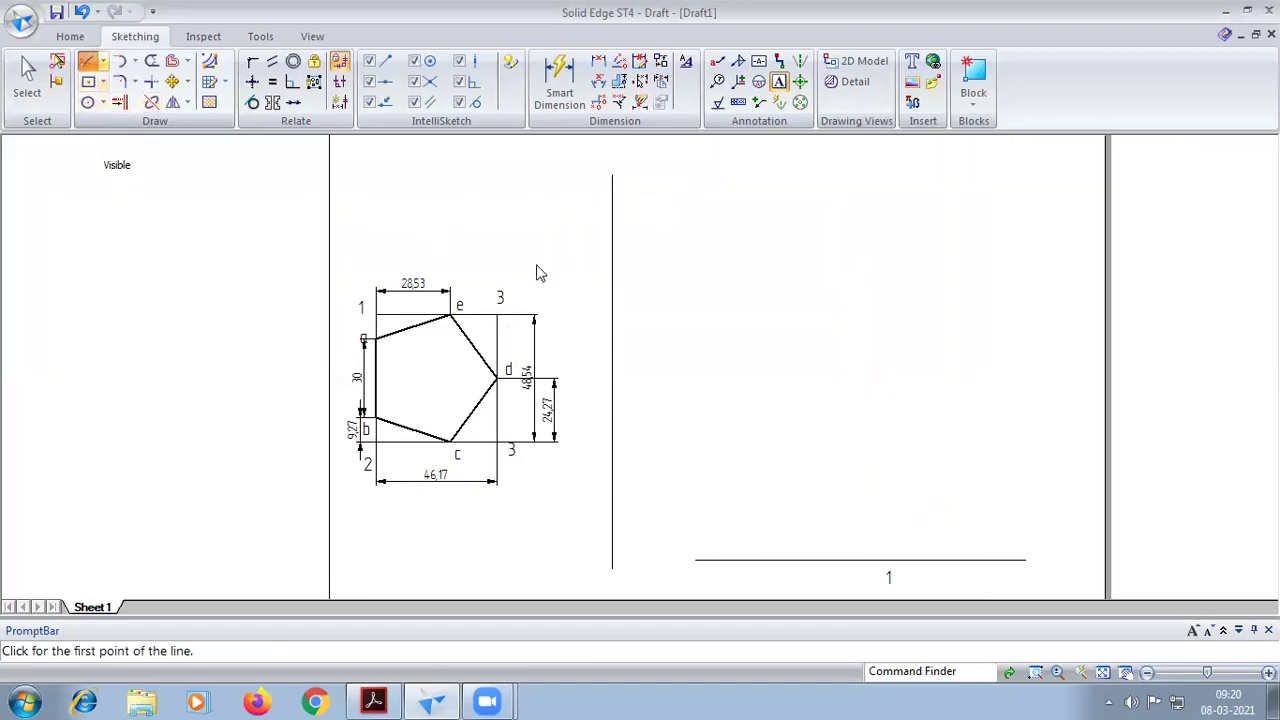
click(866, 560)
click(287, 166)
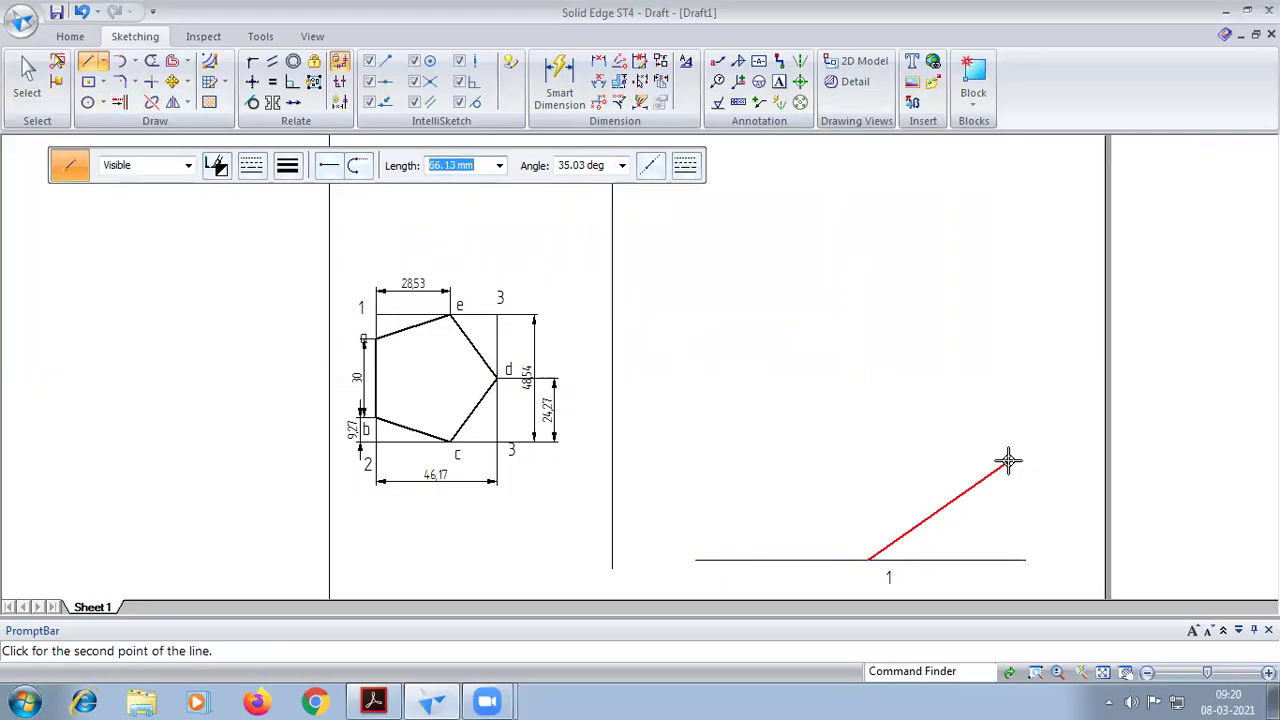
text(48.54)
key(Tab)
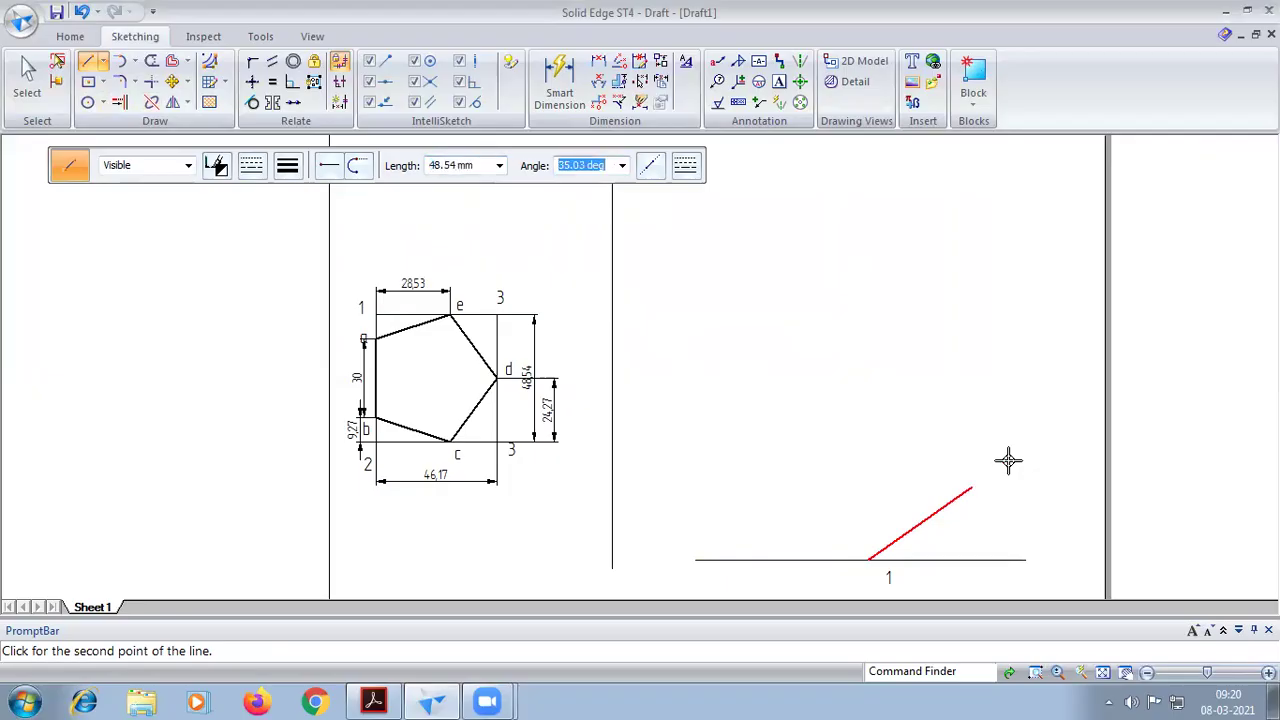
text(30)
key(Return)
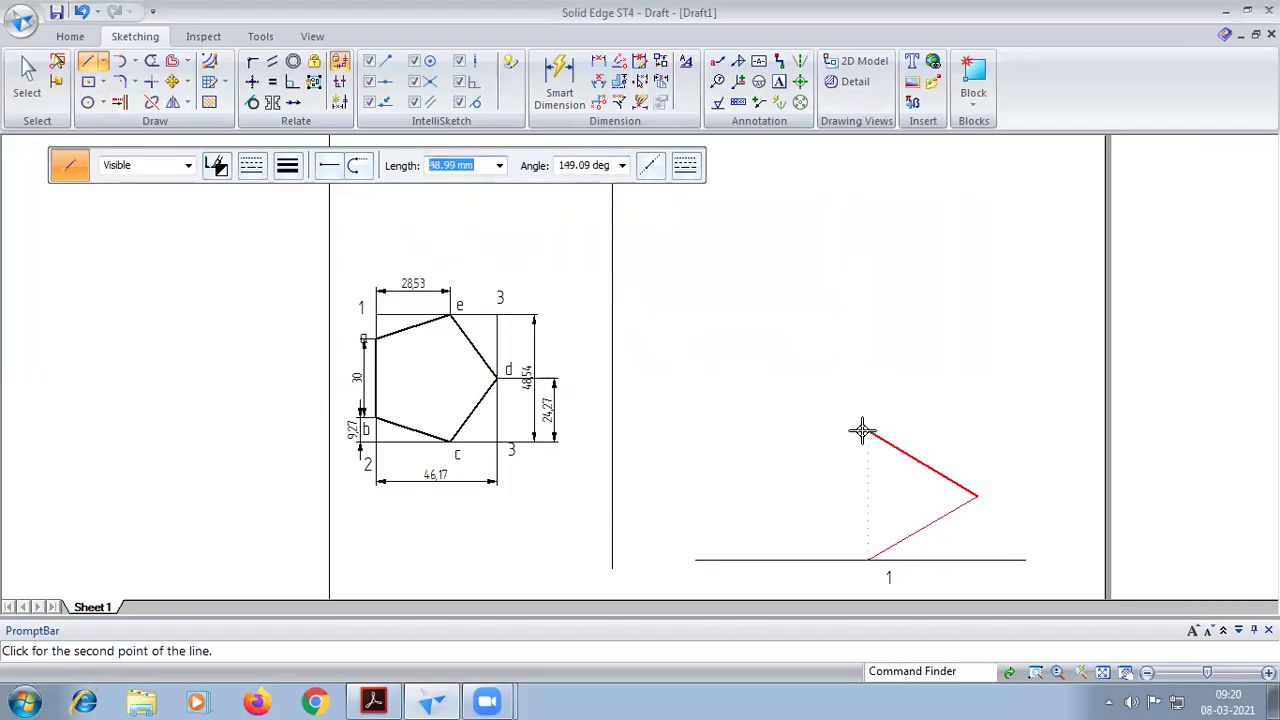
Step: Continue from the end of the inclined line with a segment 46.17 mm long at 150 degrees
text(46.17)
key(Tab)
text(1)
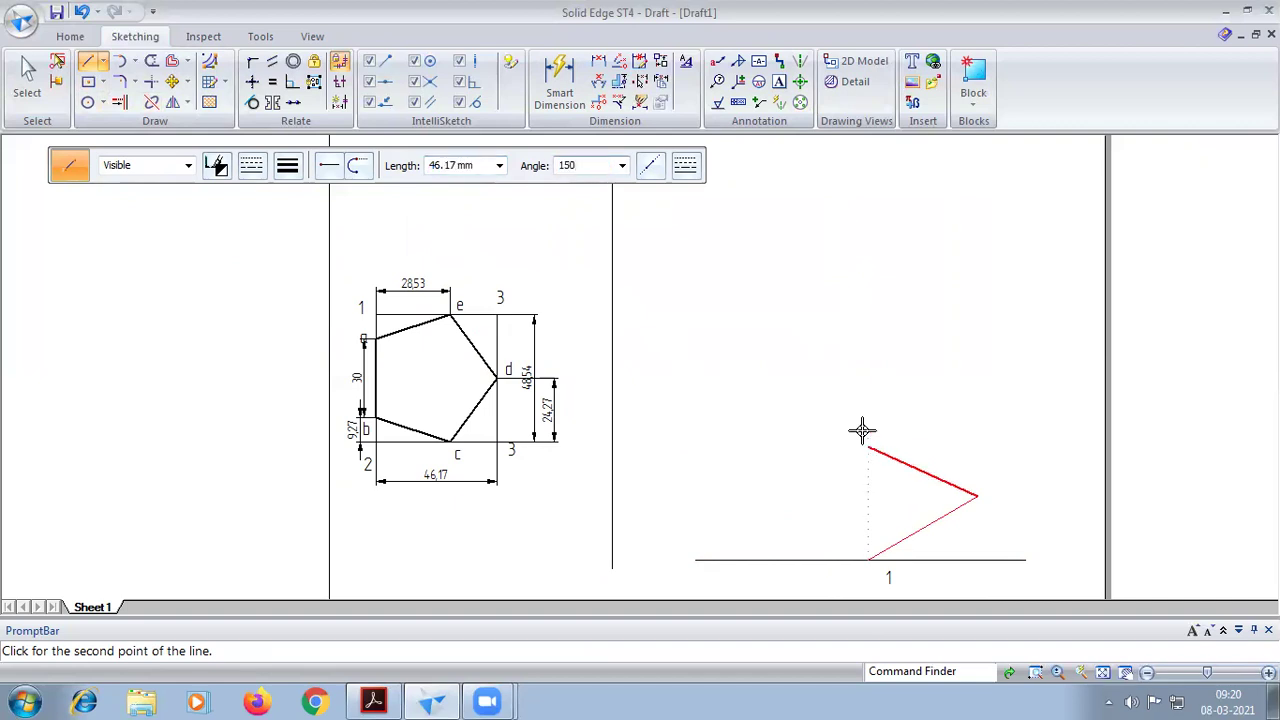
key(Return)
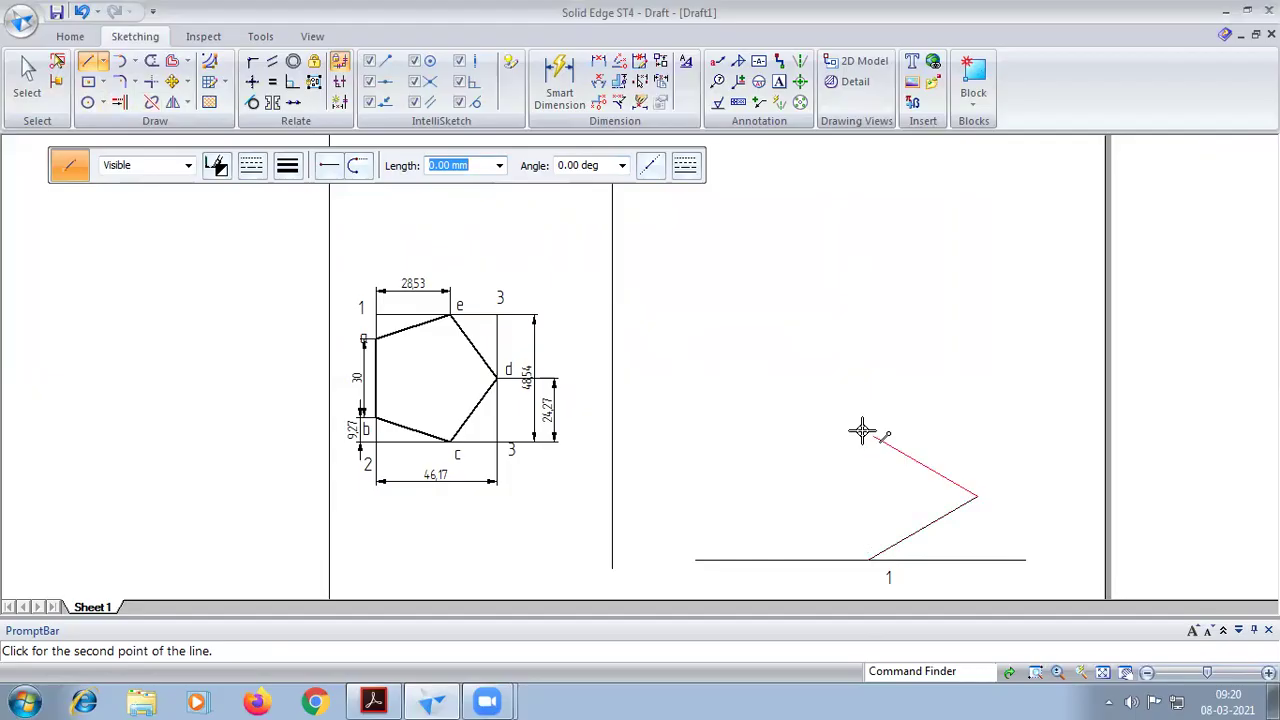
Step: Add a third segment 48.54 mm long at 210 degrees and close the isometric parallelogram back to its starting point on the base line
text(48.54)
key(Tab)
text(2)
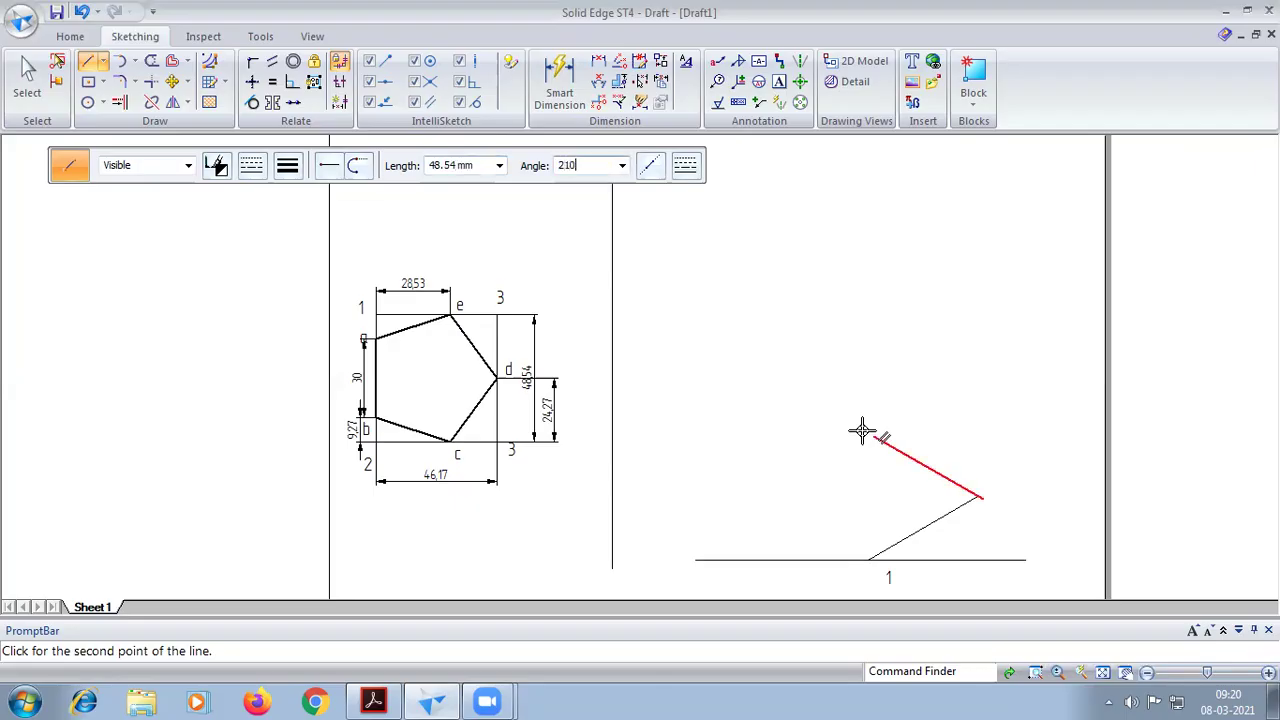
text(10)
key(Tab)
click(862, 430)
click(765, 500)
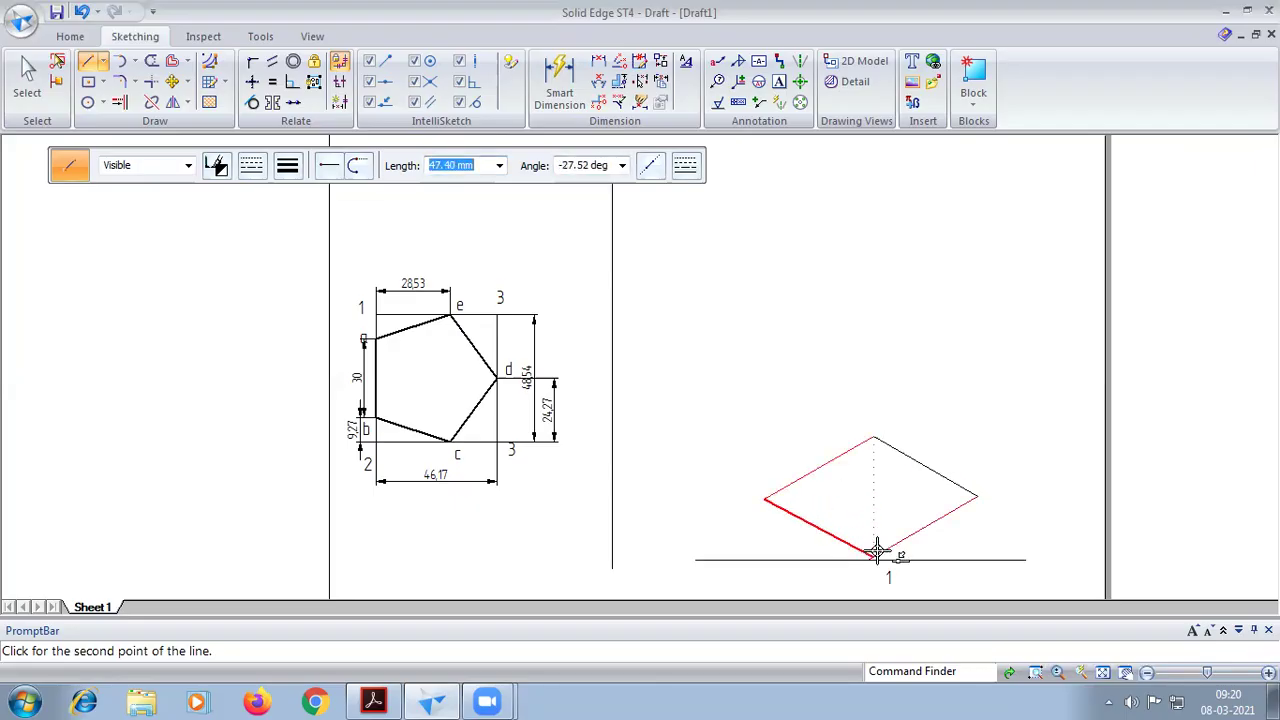
click(873, 557)
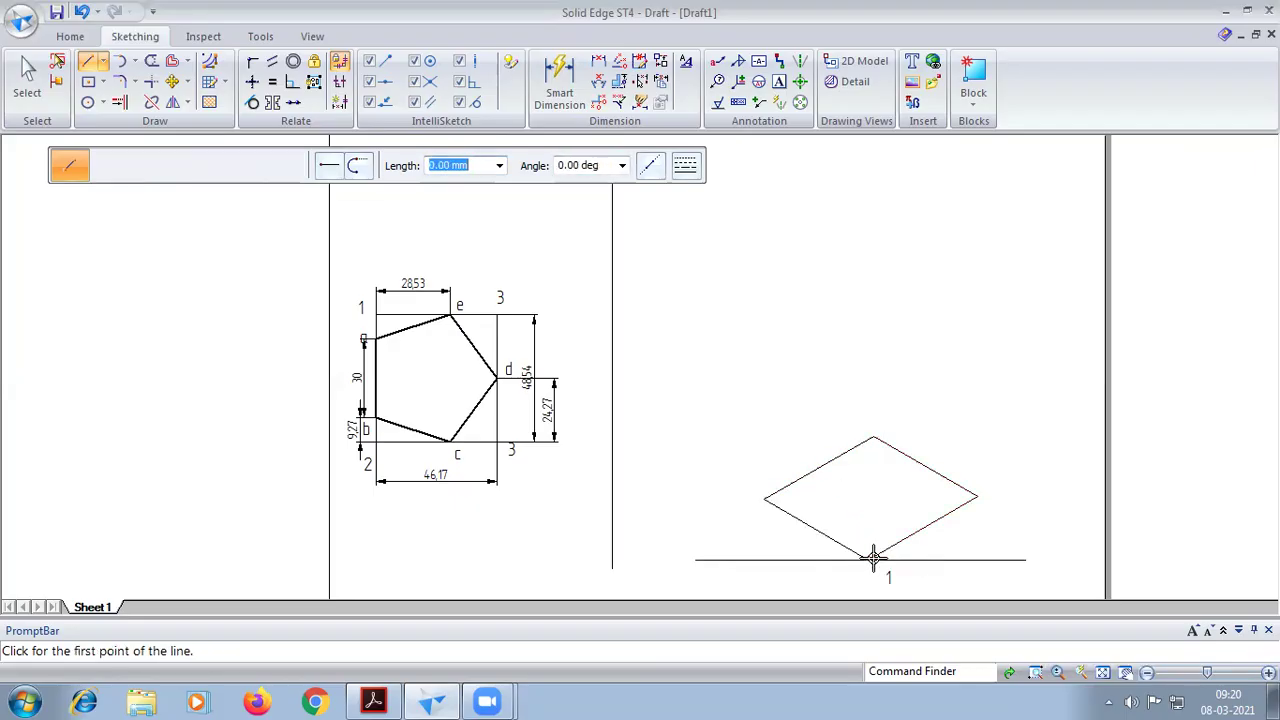
Step: Label the isometric parallelogram's right, upper and left corners 2, 3 and 4
click(779, 81)
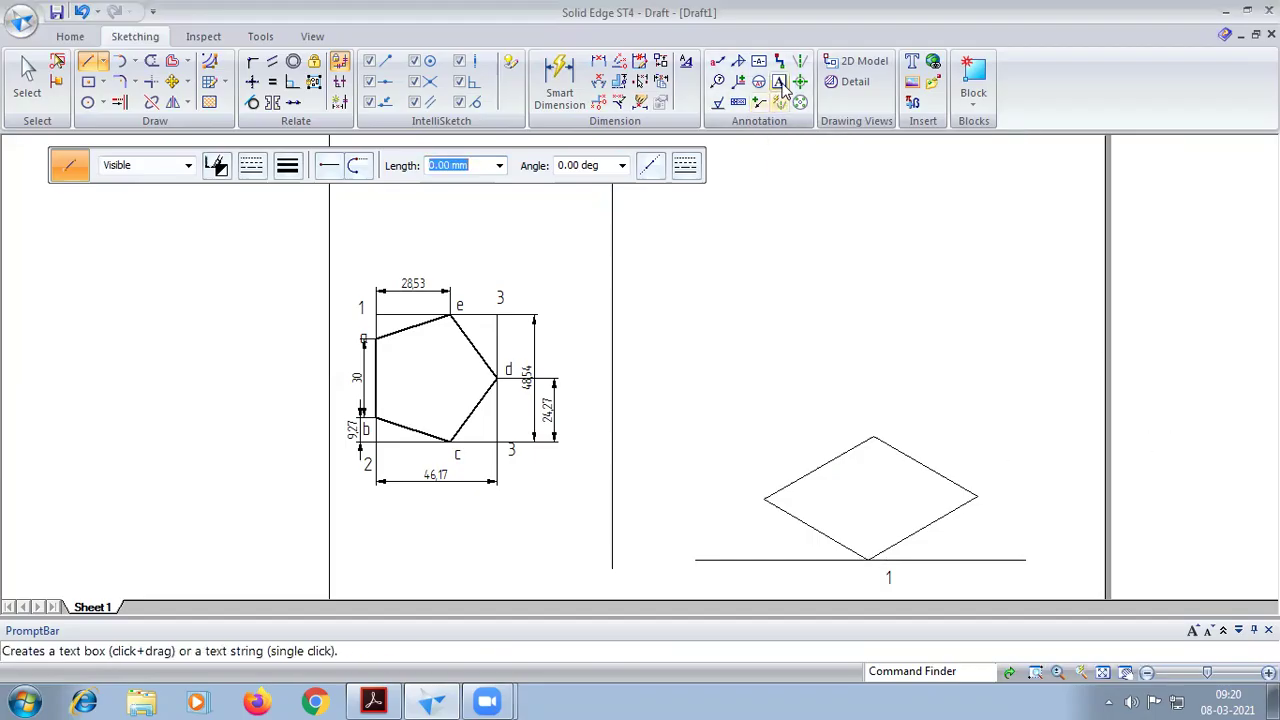
click(988, 487)
text(2)
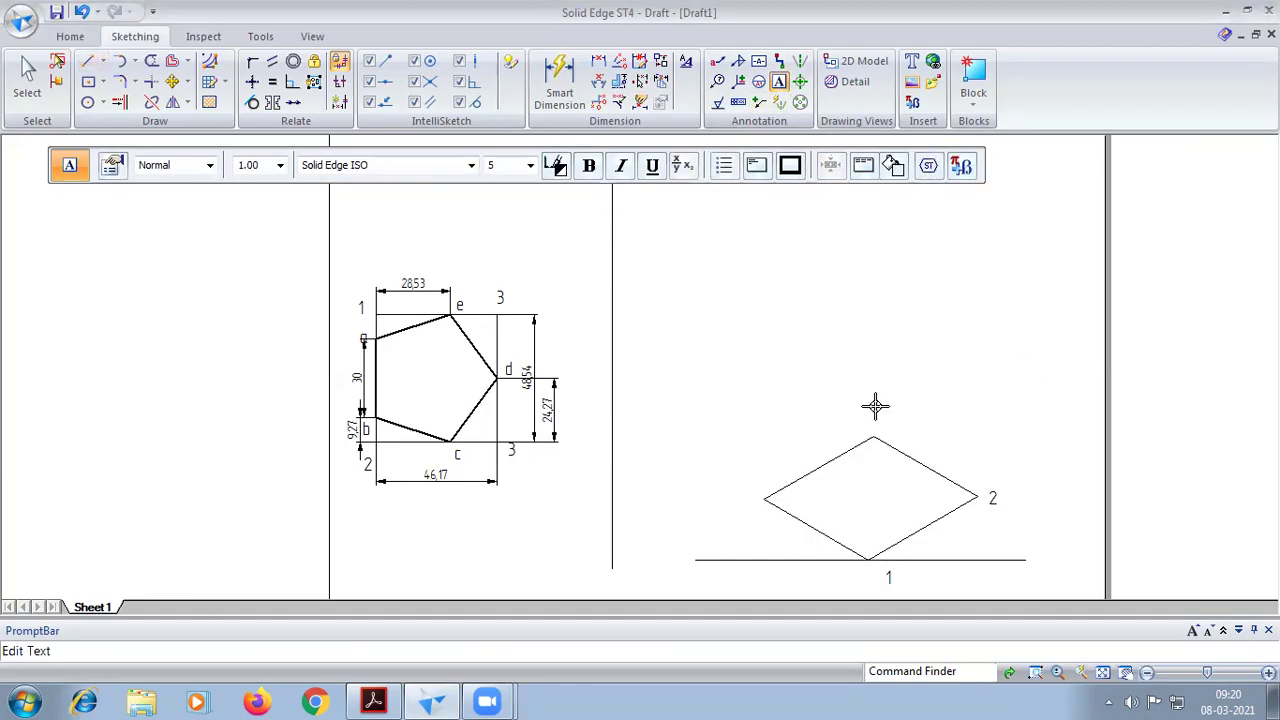
click(875, 405)
text(3)
scroll(967, 560, up, 1)
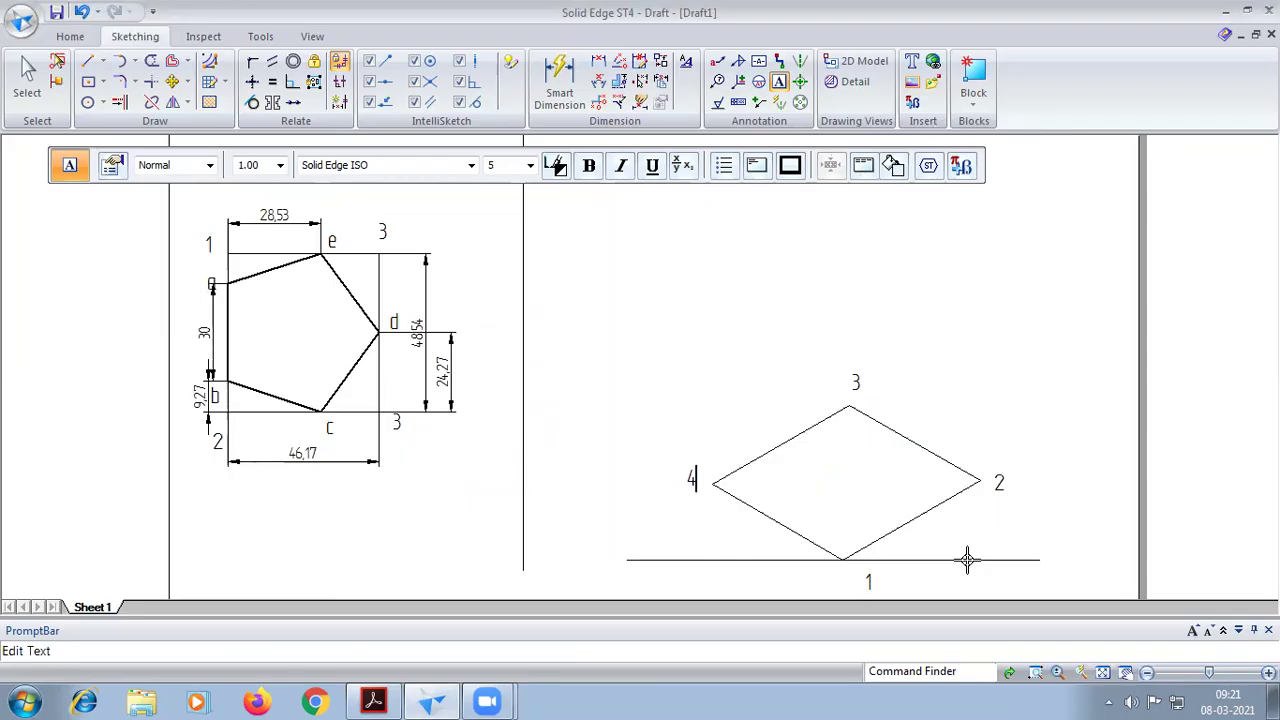
Step: Draw a 9.27 mm radius arc centred on corner 1 of the isometric parallelogram, crossing edge 1-2
click(137, 82)
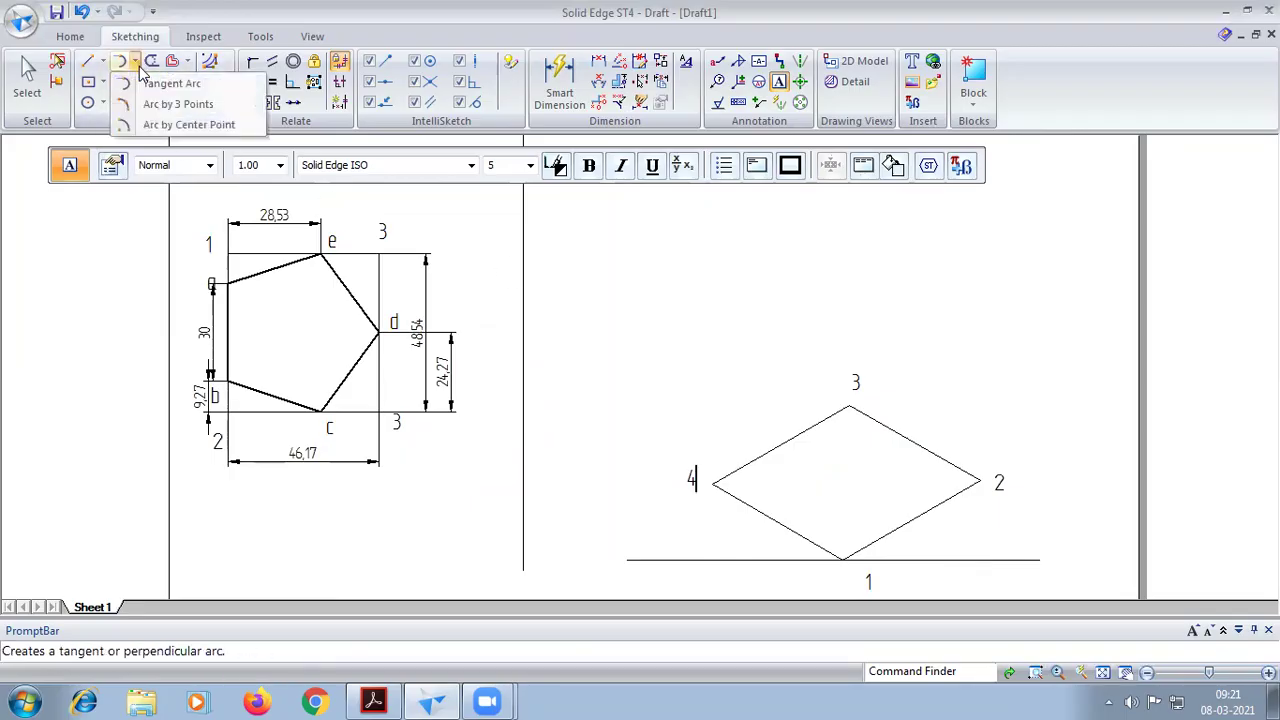
click(186, 124)
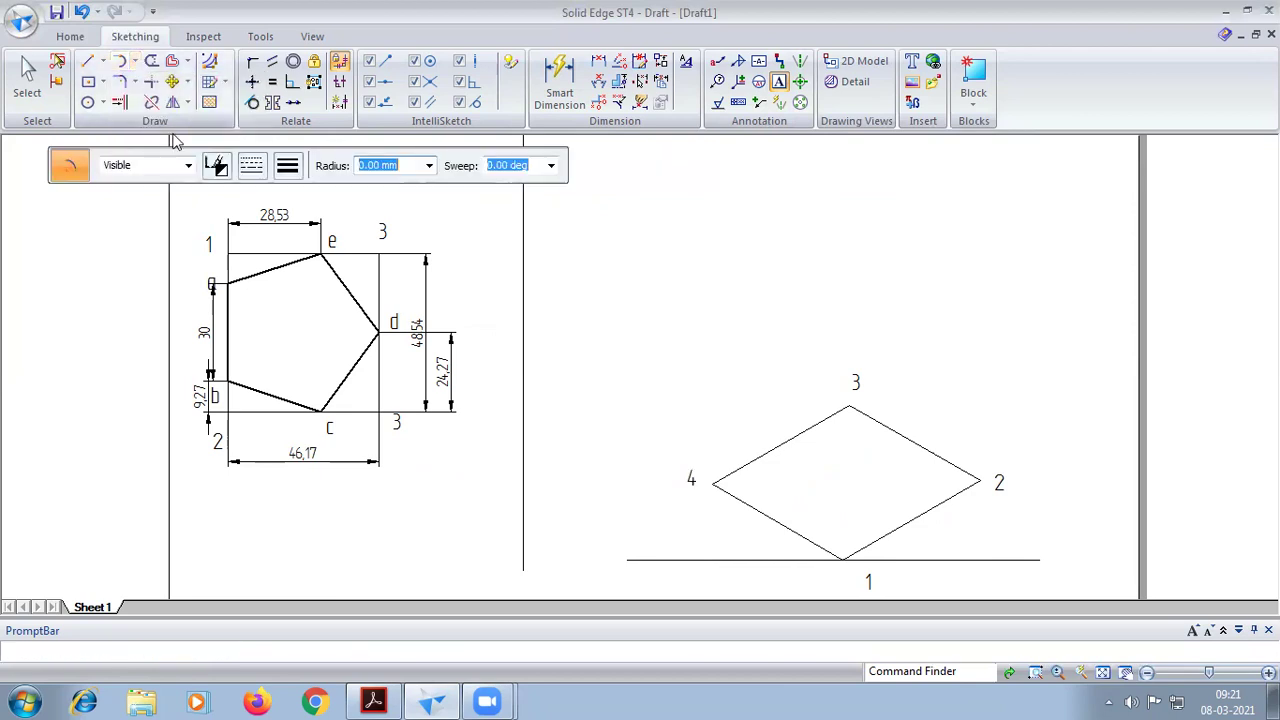
click(845, 558)
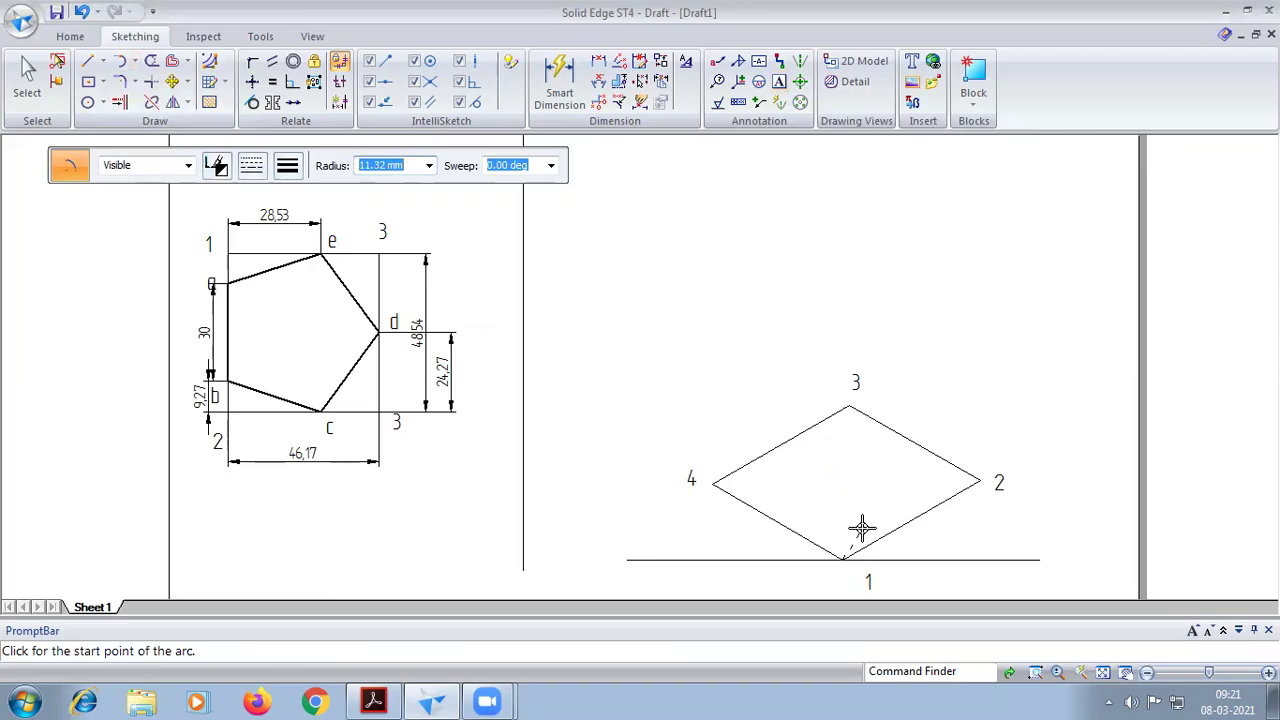
text(9.27)
key(Return)
click(876, 550)
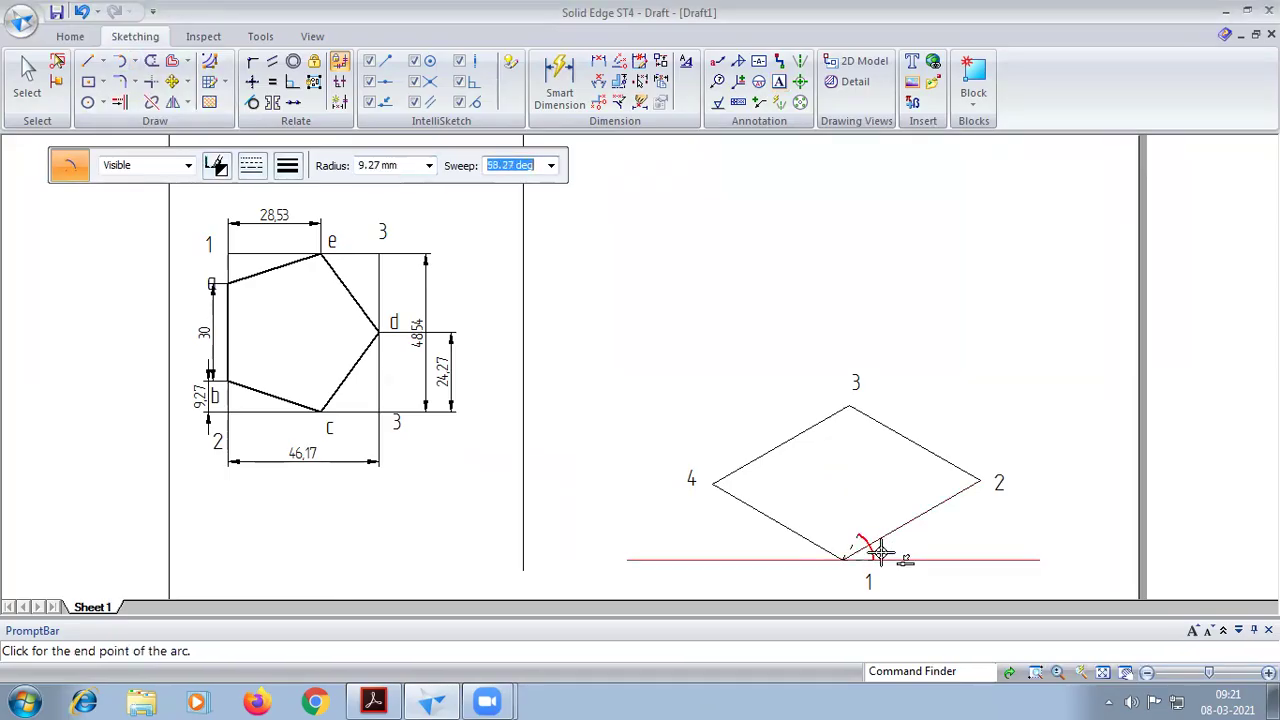
click(888, 534)
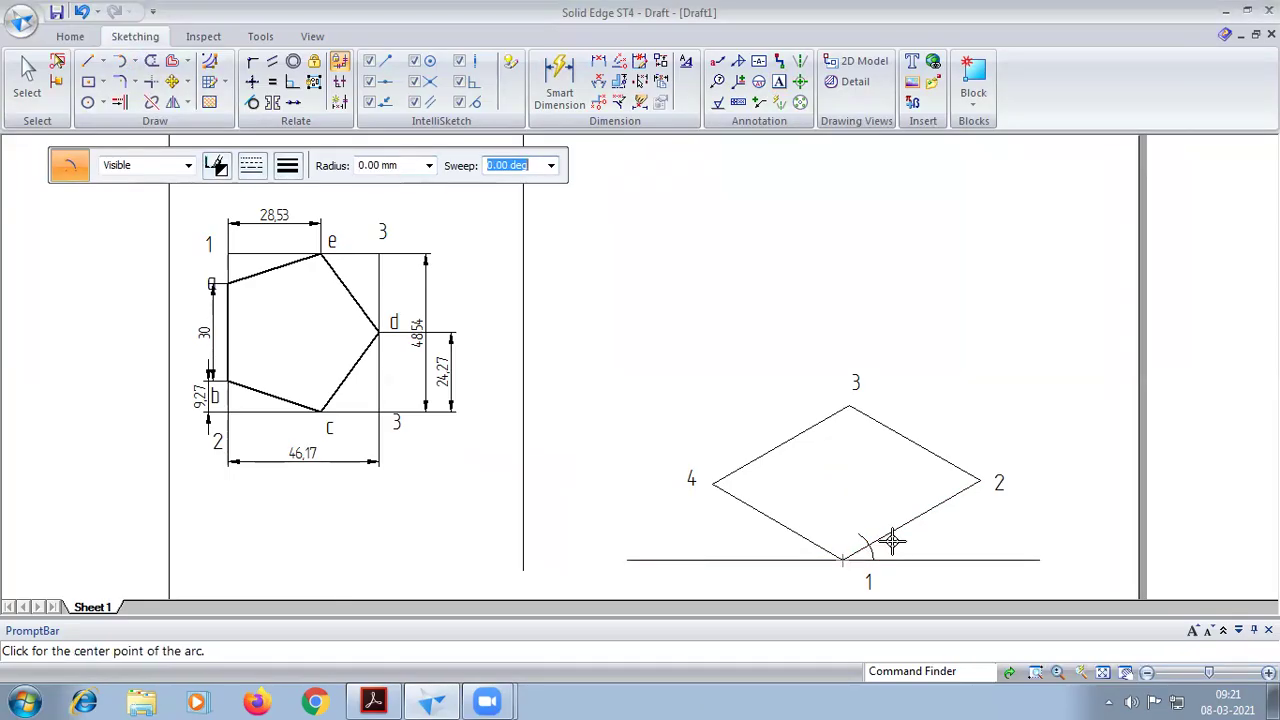
Step: Draw a 9.27 mm radius arc centred on corner 2, crossing edge 1-2 near that corner
click(969, 487)
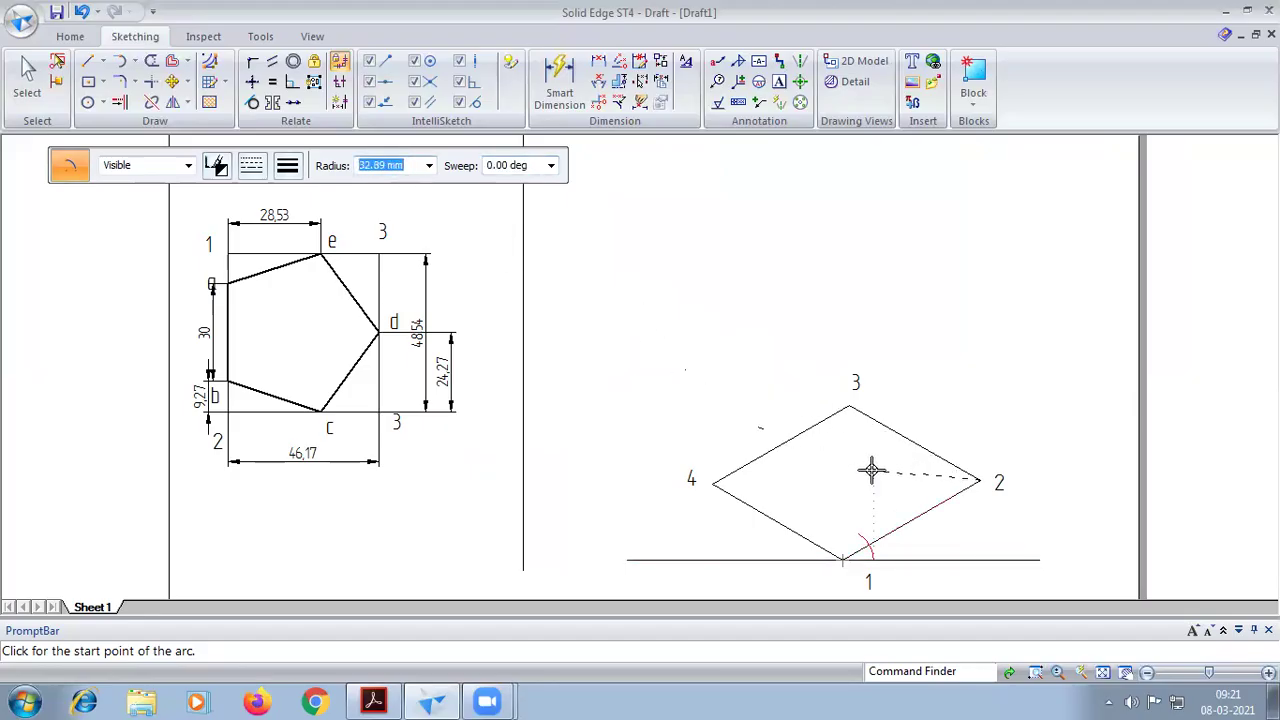
text(9.27)
key(Tab)
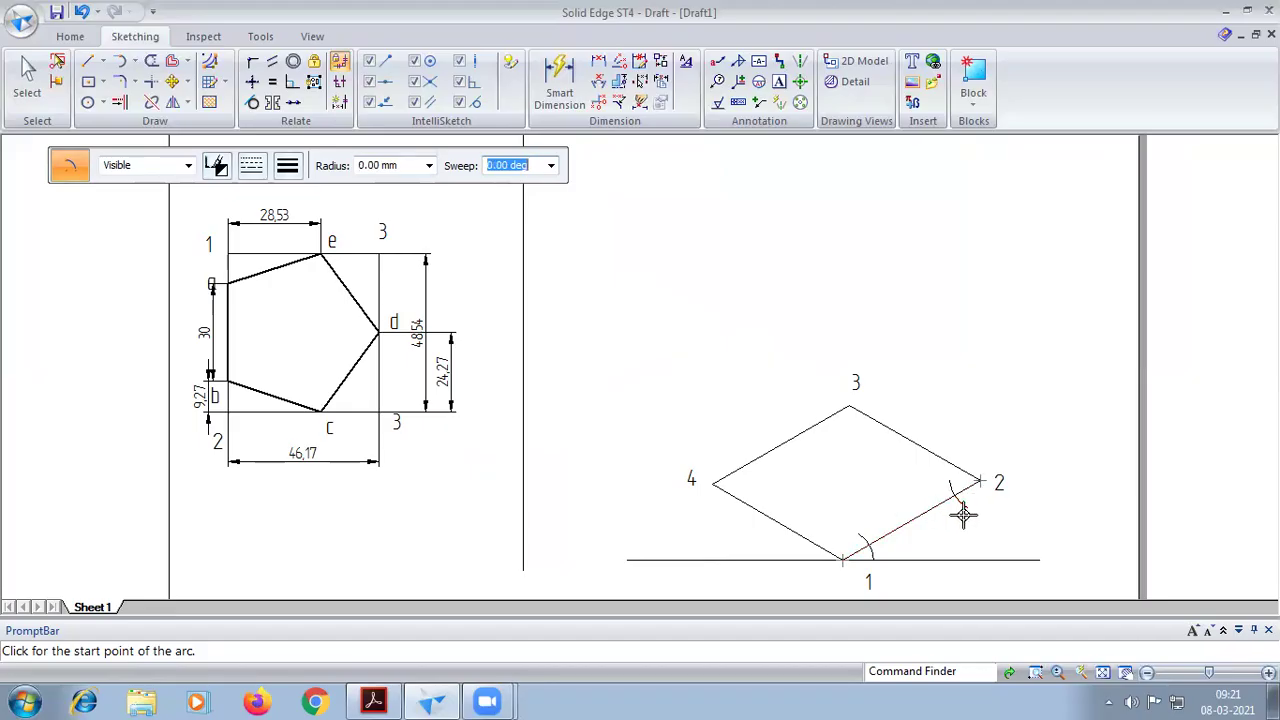
click(1038, 511)
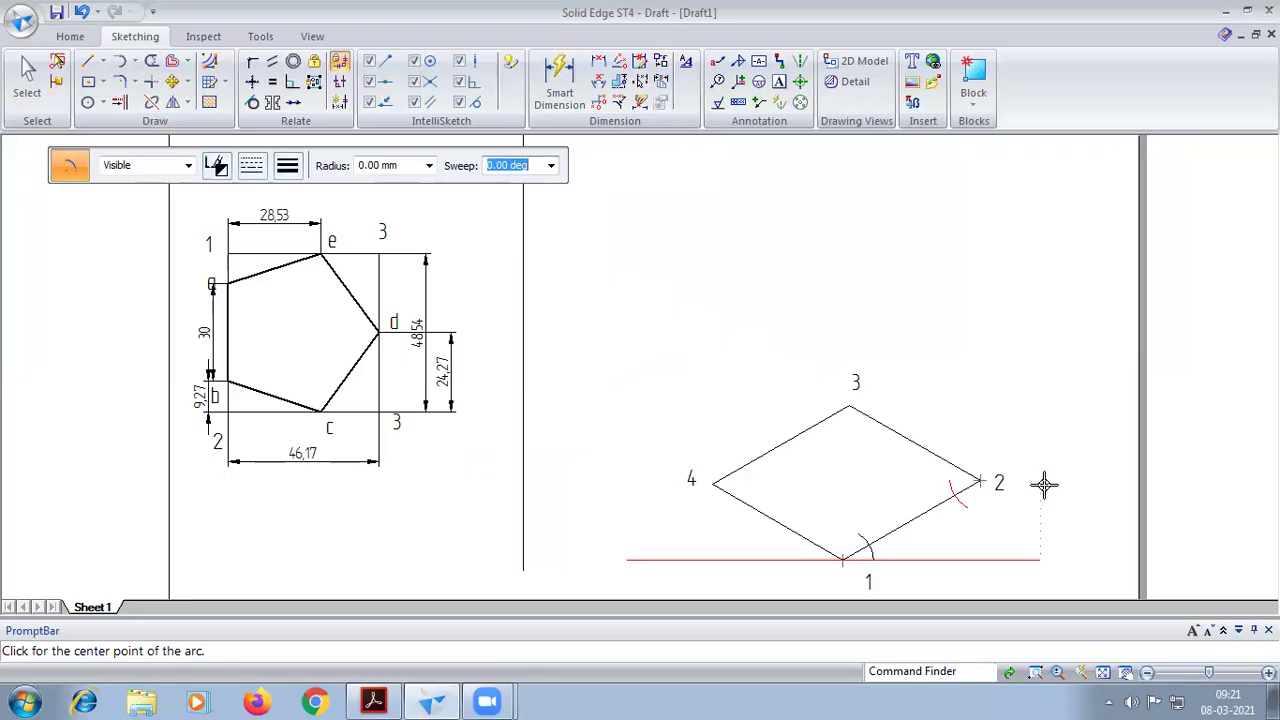
click(977, 482)
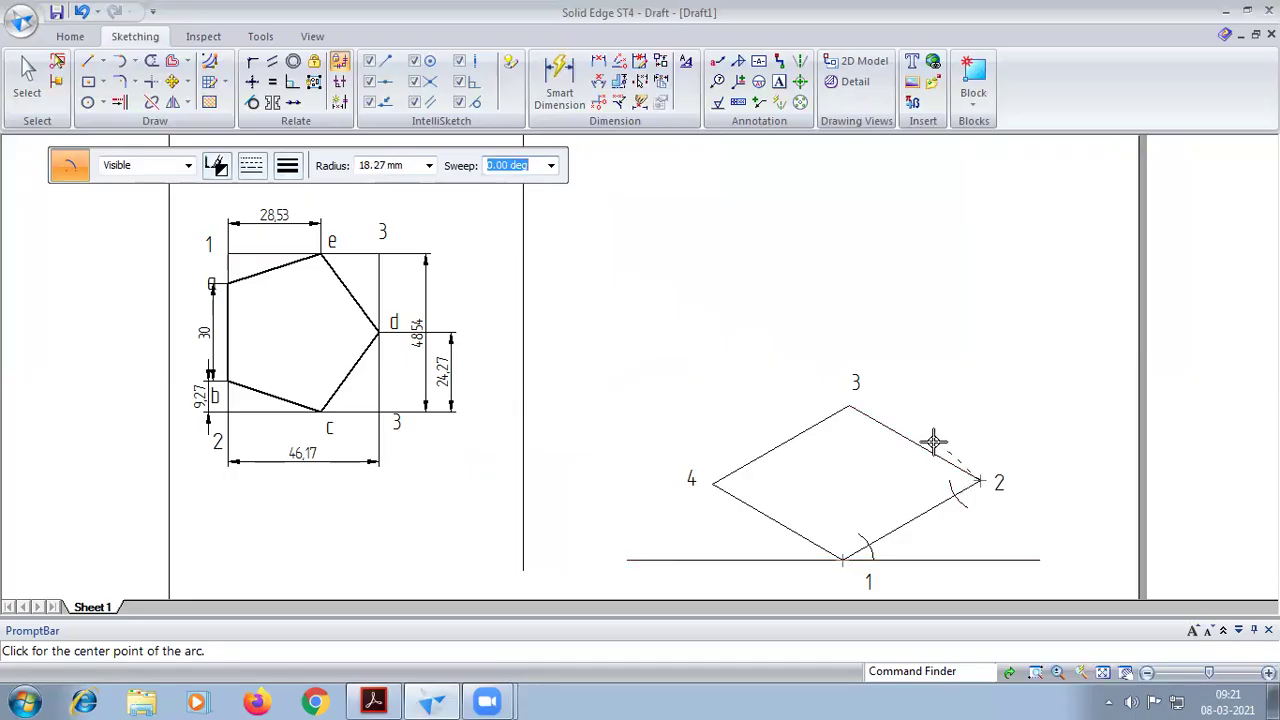
text(28.53)
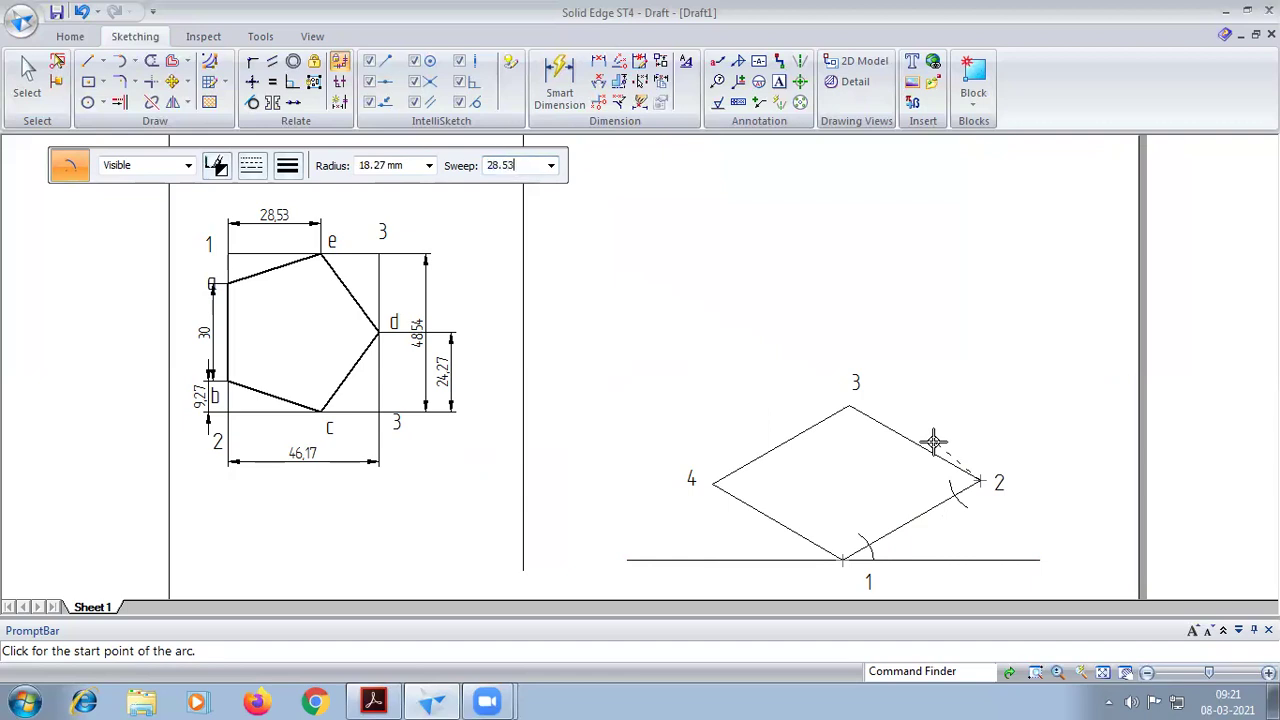
key(Tab)
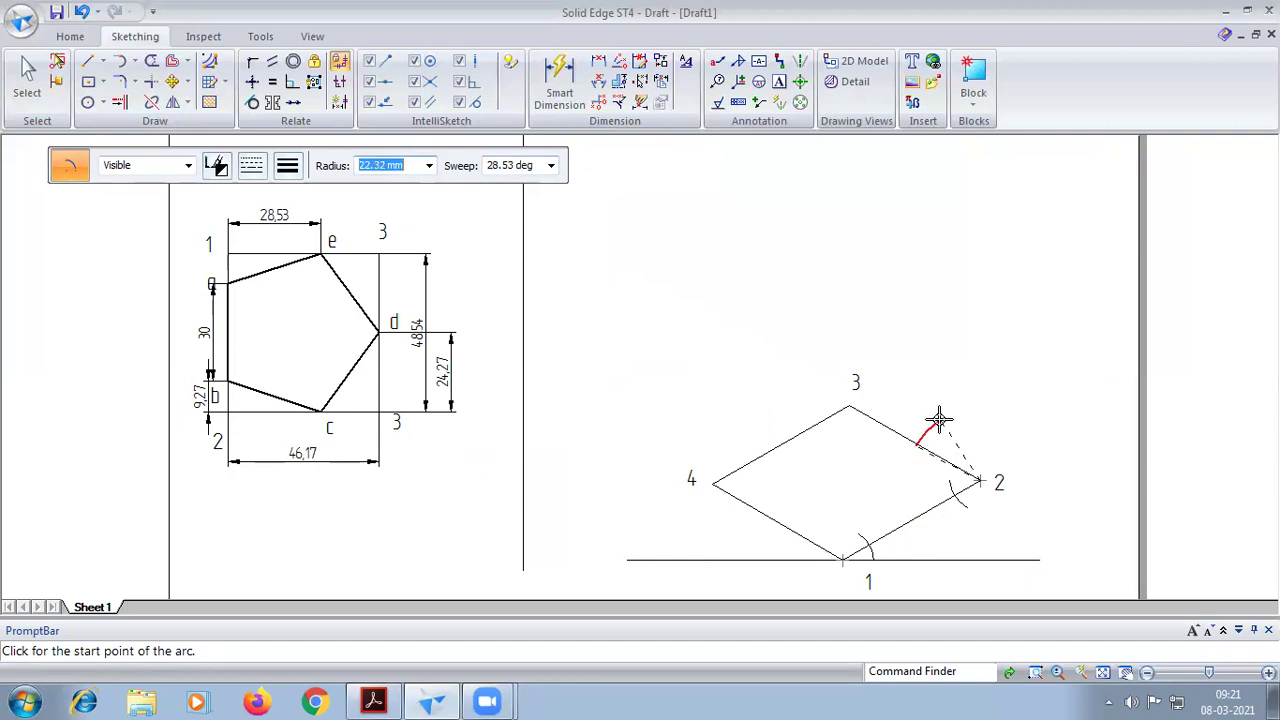
right_click(945, 410)
Step: Draw a 28.53 mm radius arc centred on corner 2, crossing edge 2-3
click(981, 478)
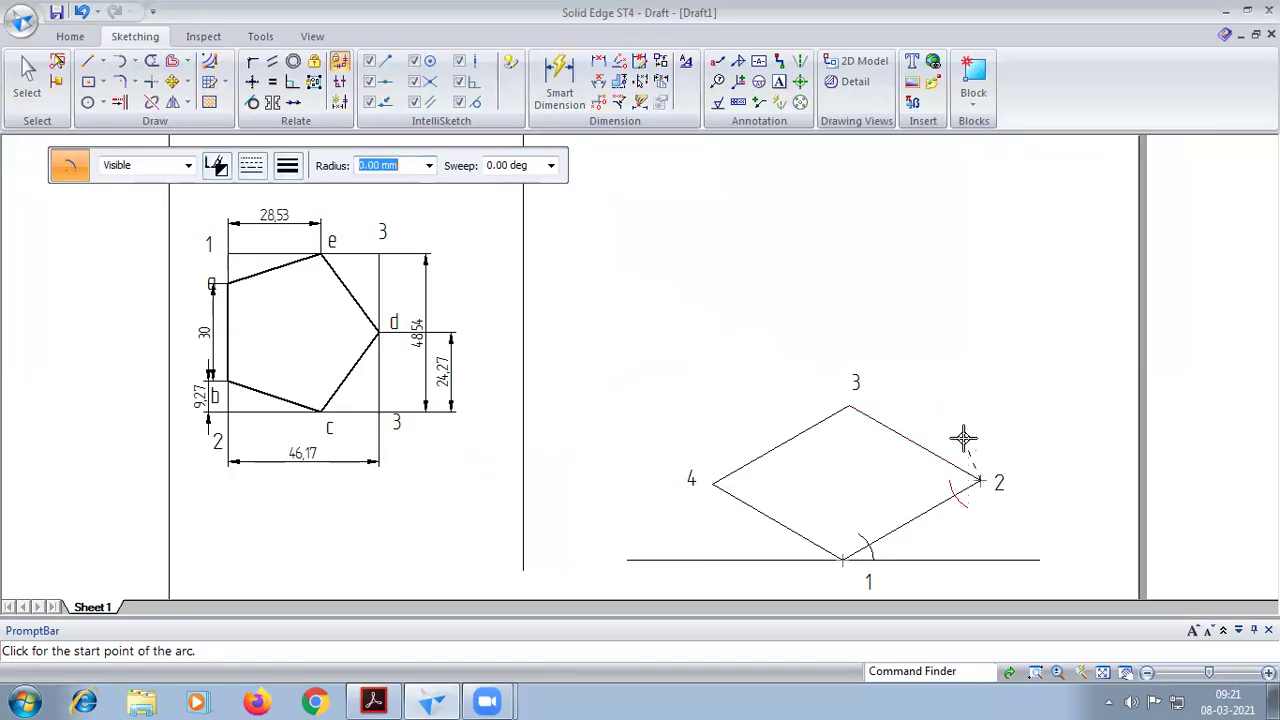
text(28.53)
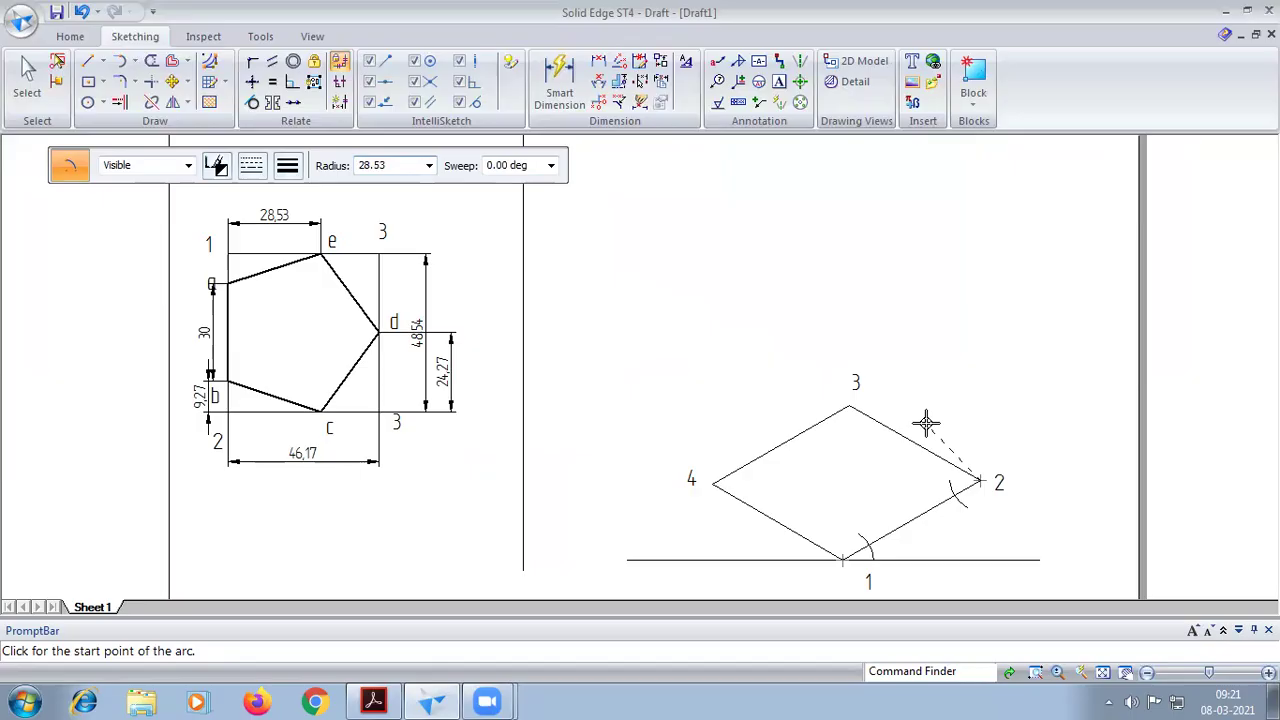
key(Tab)
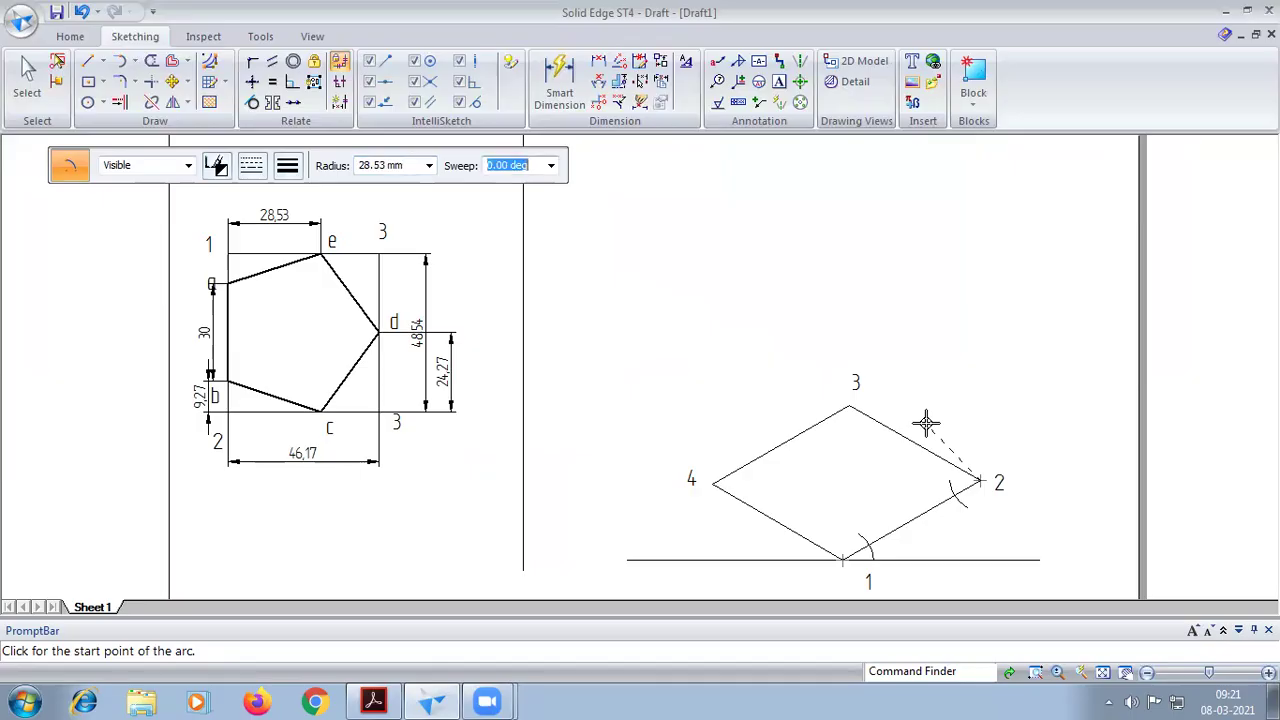
click(914, 428)
click(903, 448)
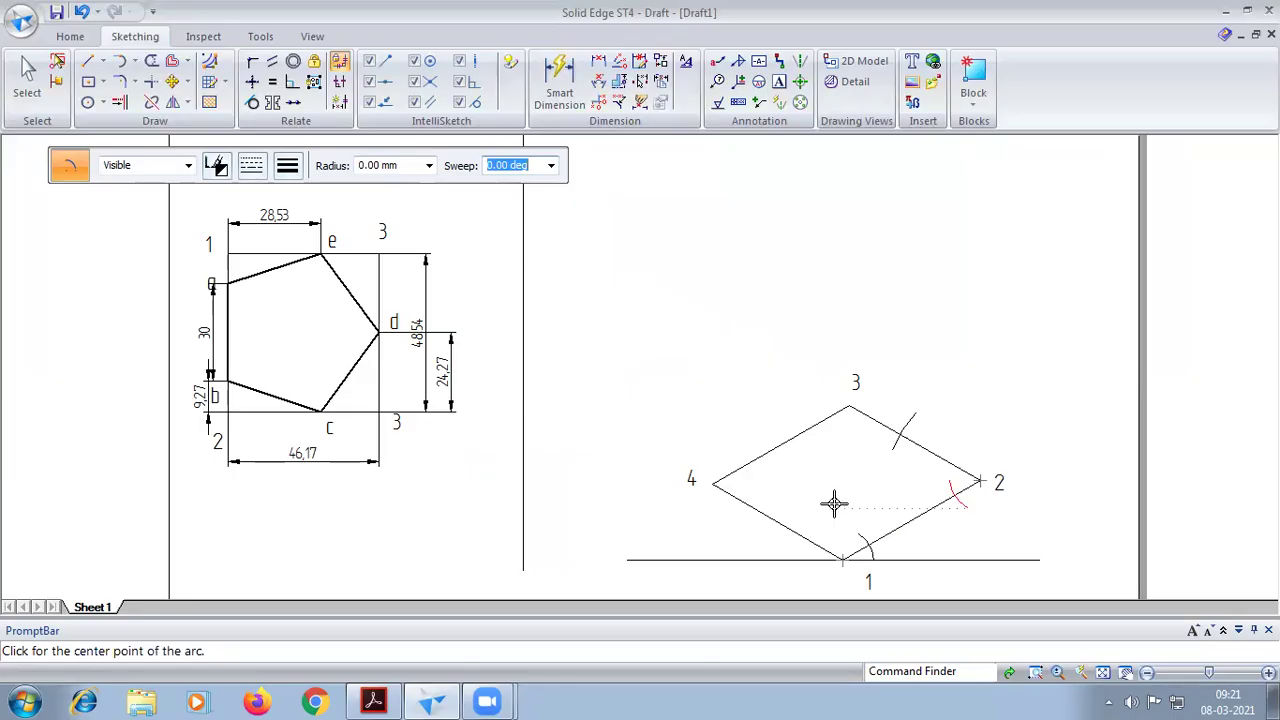
Step: Replace the duplicate label 3 at the upper-right corner of the pentagon's bounding box with 4
click(30, 100)
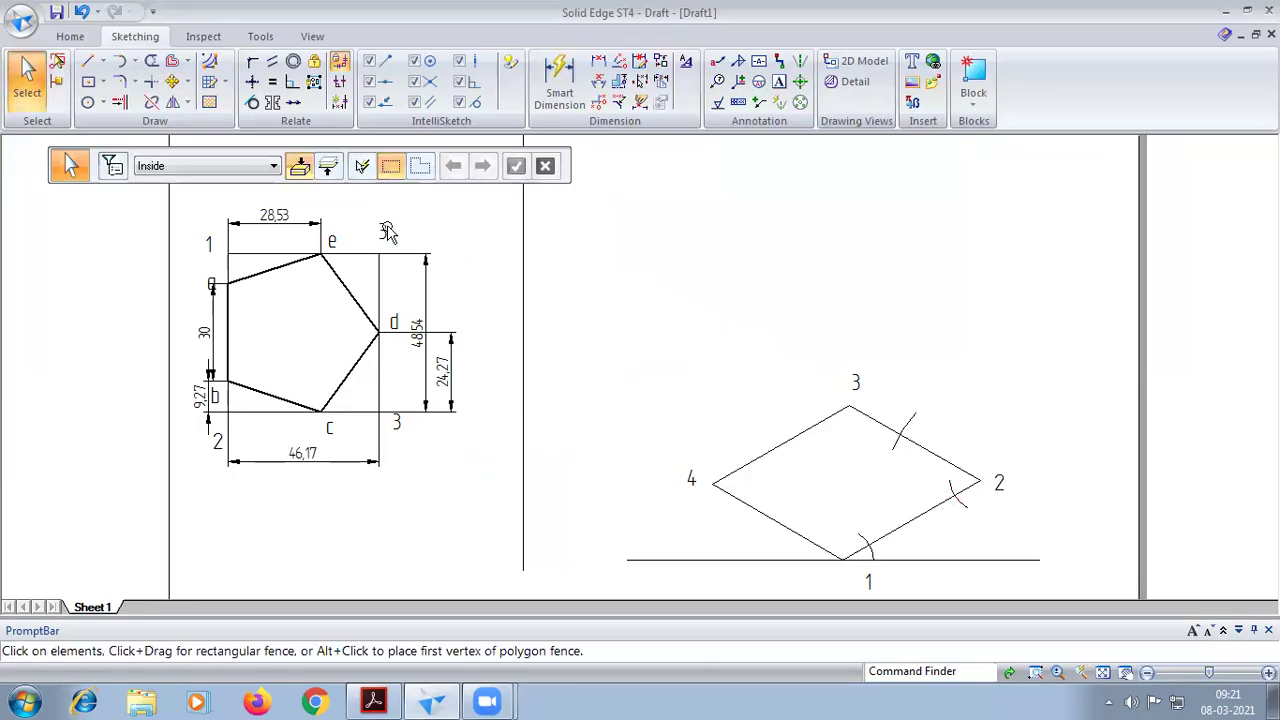
click(386, 231)
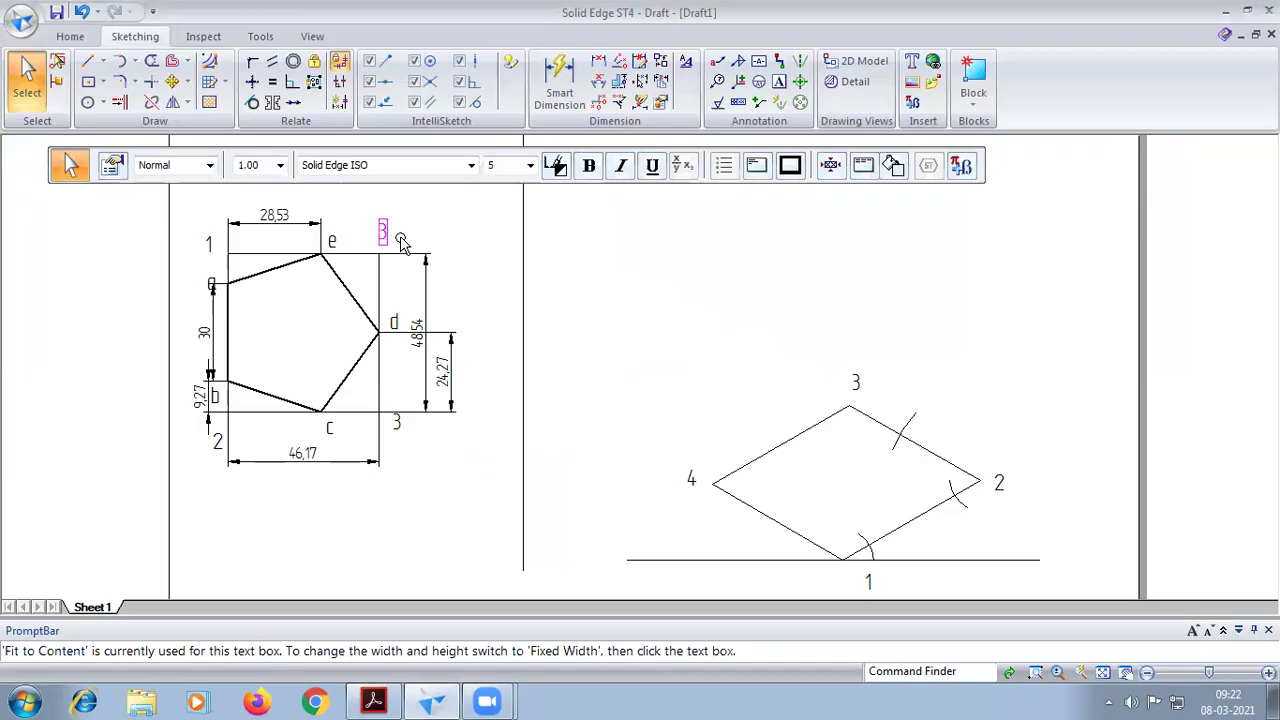
key(Delete)
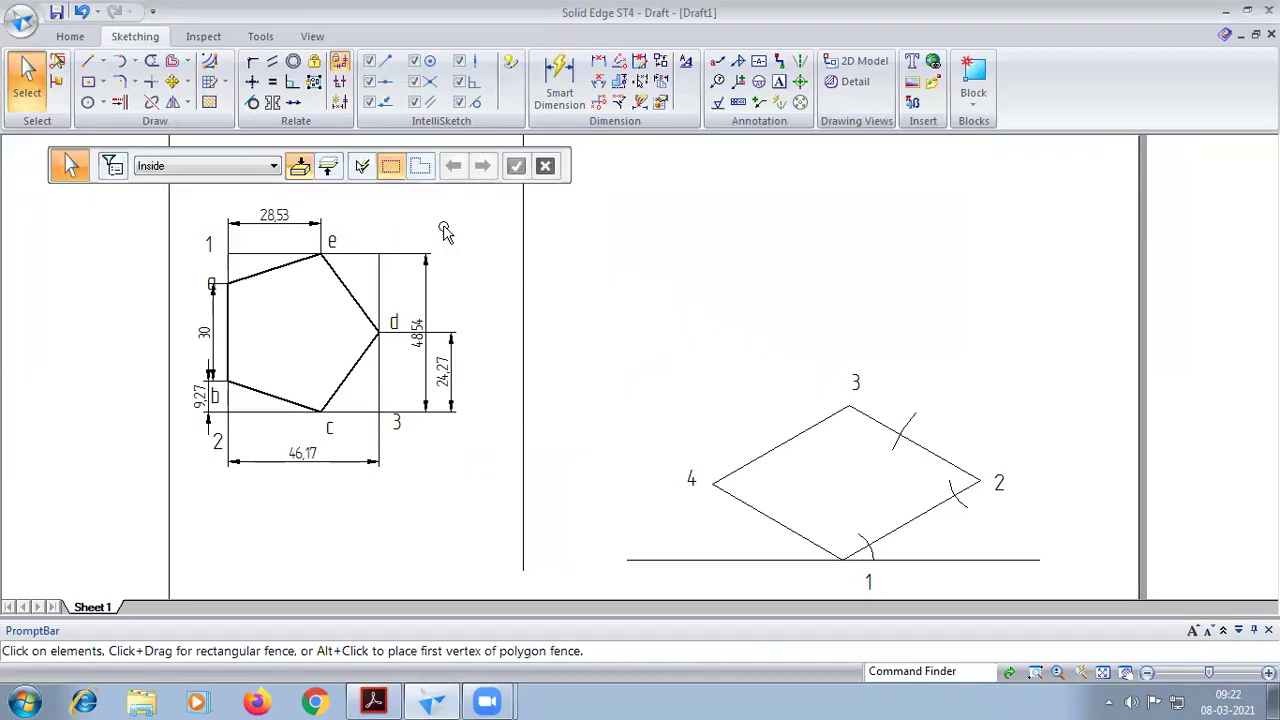
click(779, 81)
click(390, 228)
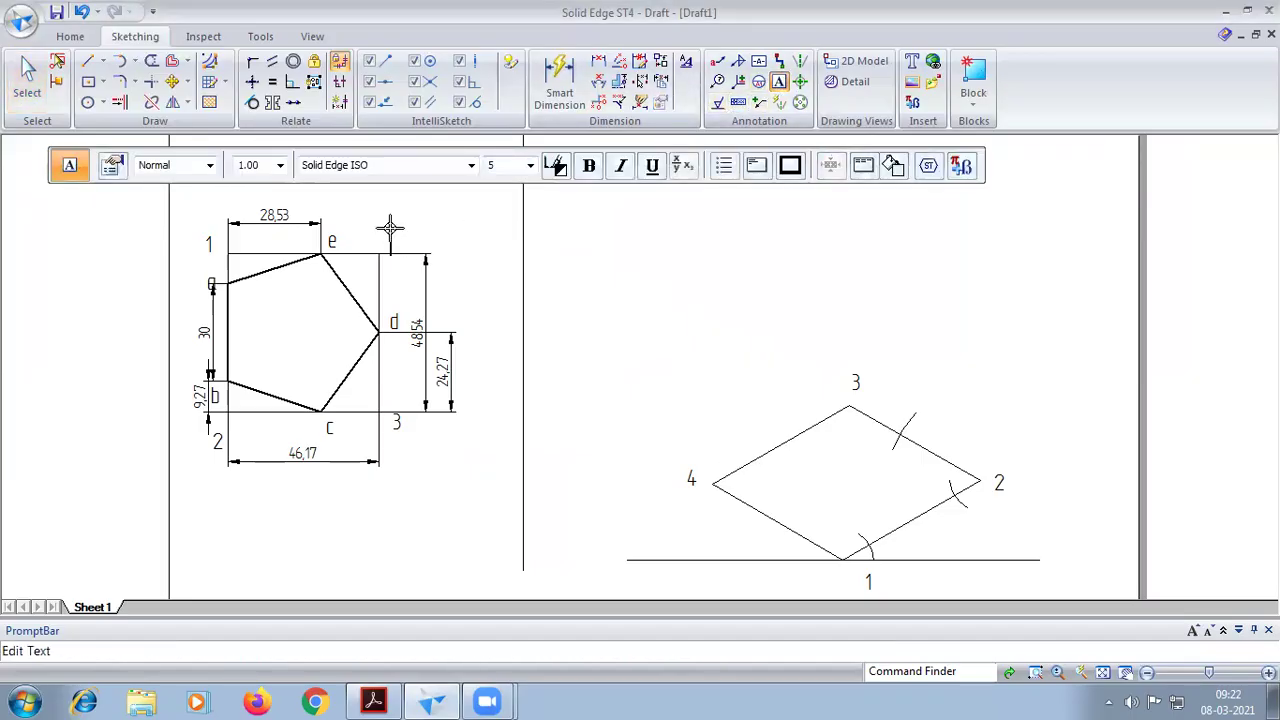
text(4)
Step: Draw a center-point arc of 24.27 mm radius centred on corner 3 of the parallelogram, crossing edge 3-4
click(134, 62)
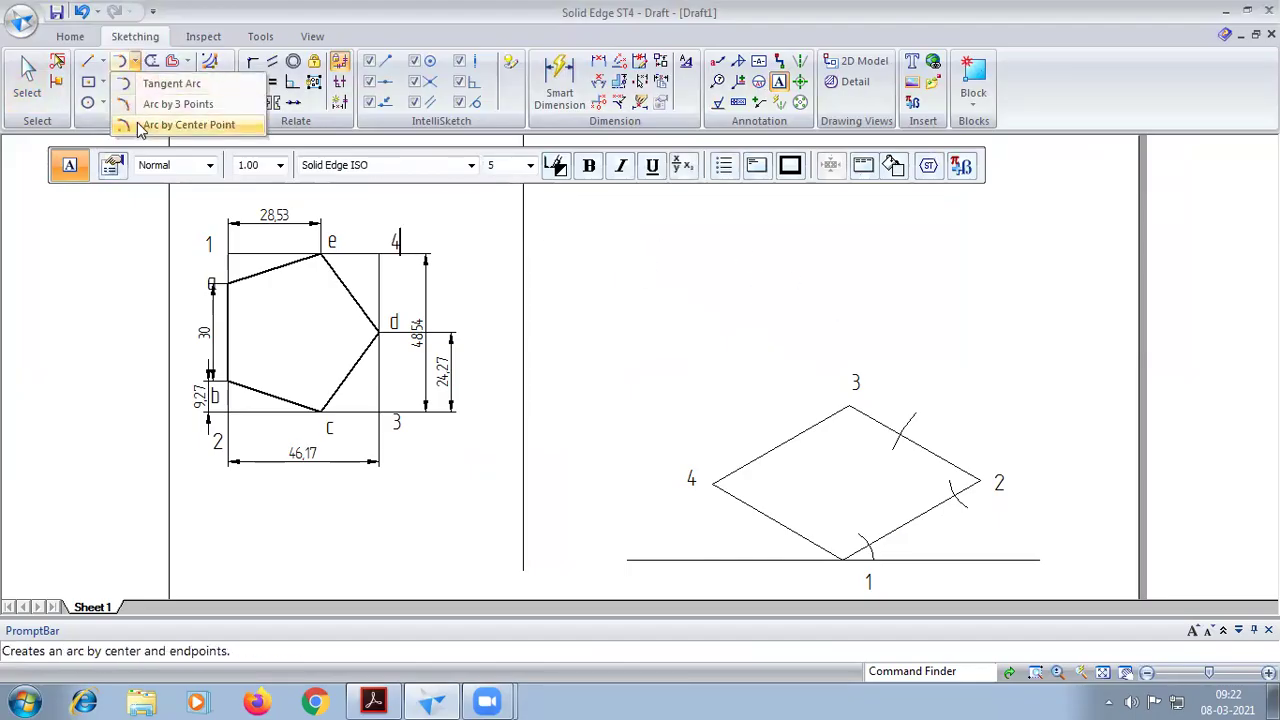
click(142, 126)
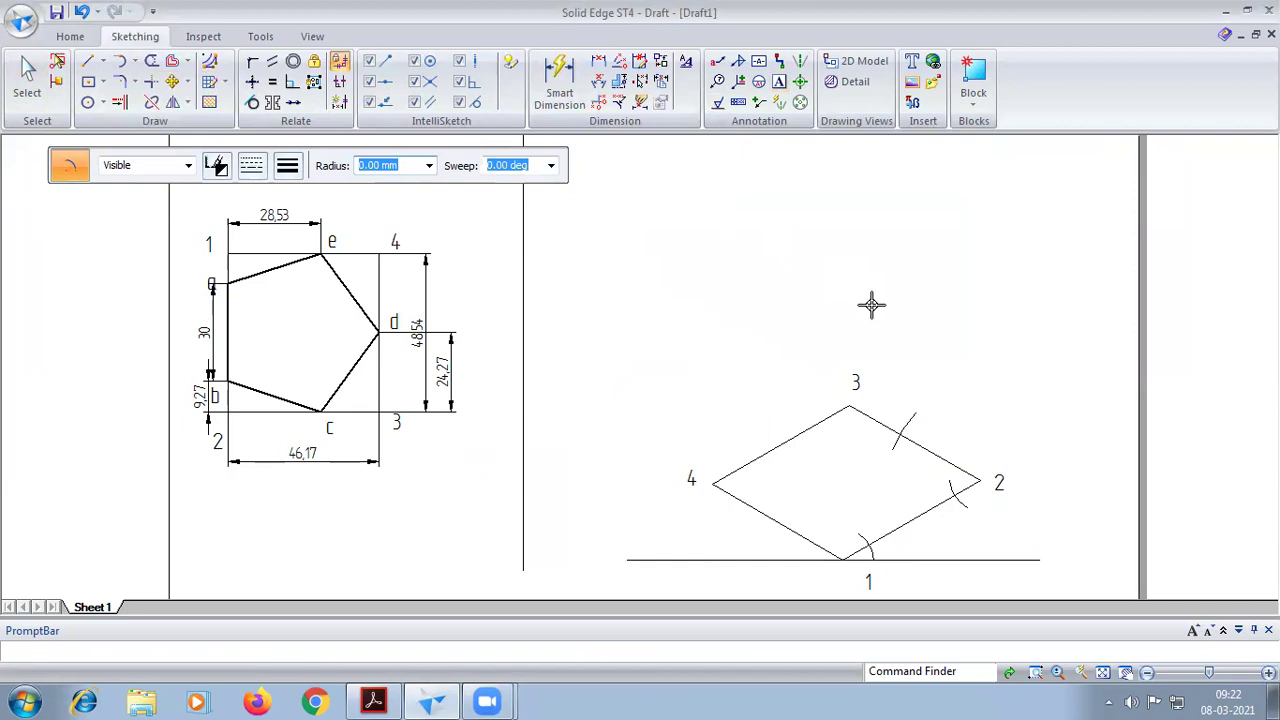
click(848, 404)
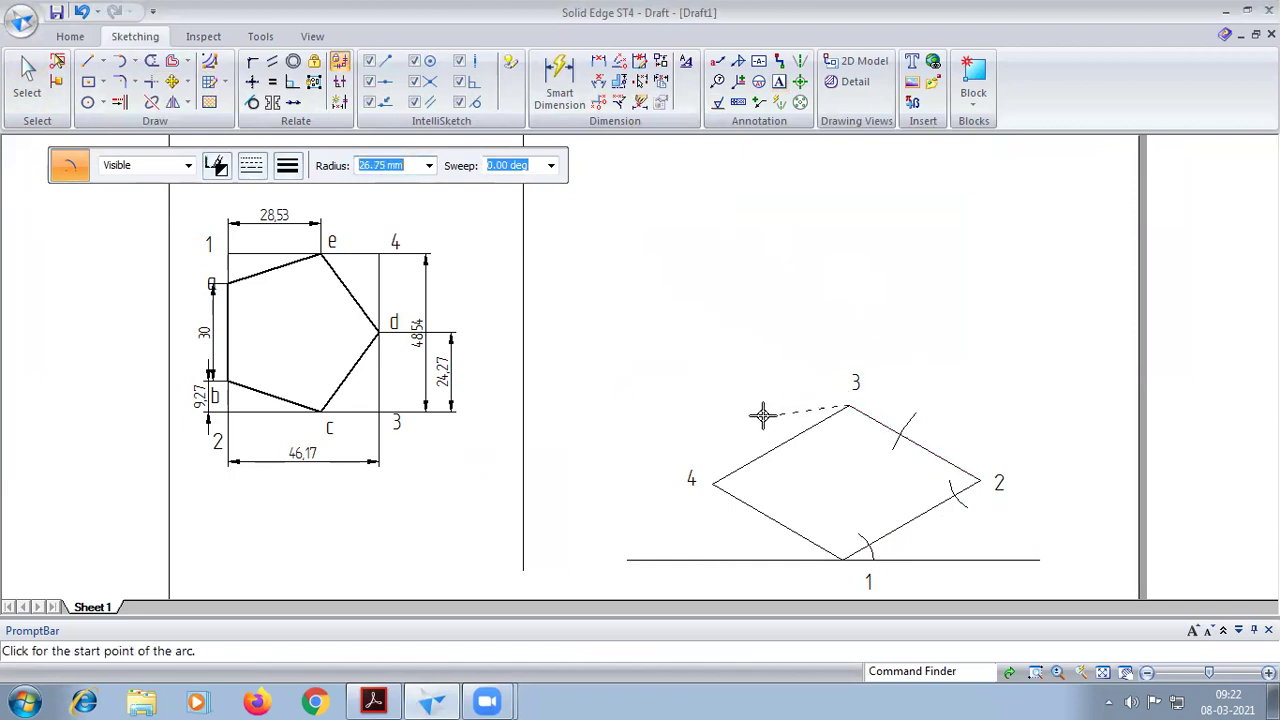
text(24.27)
key(Tab)
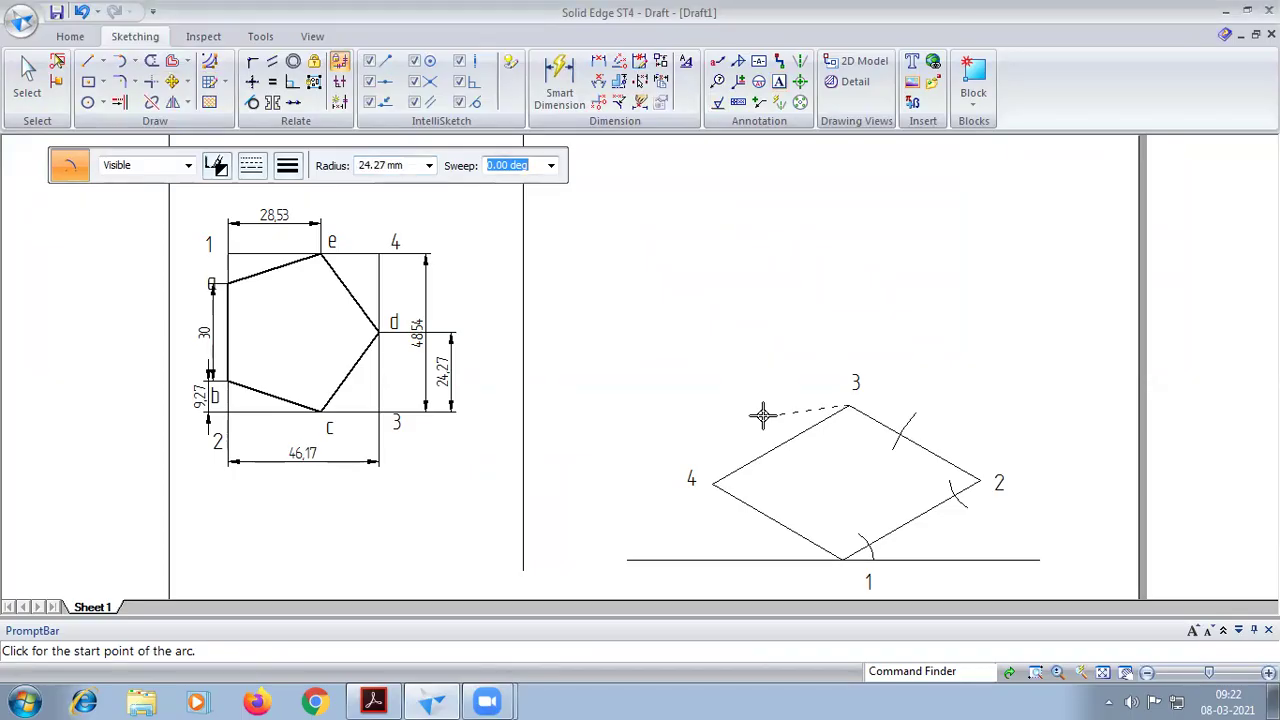
click(774, 434)
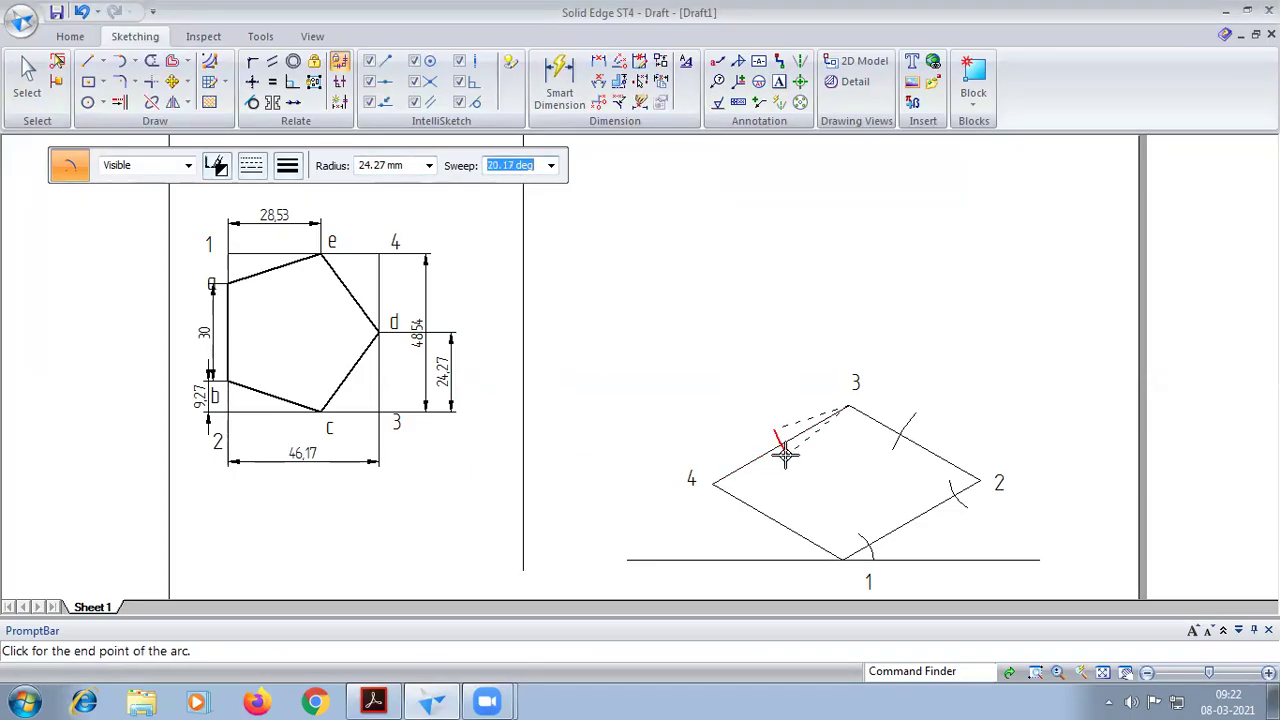
click(785, 451)
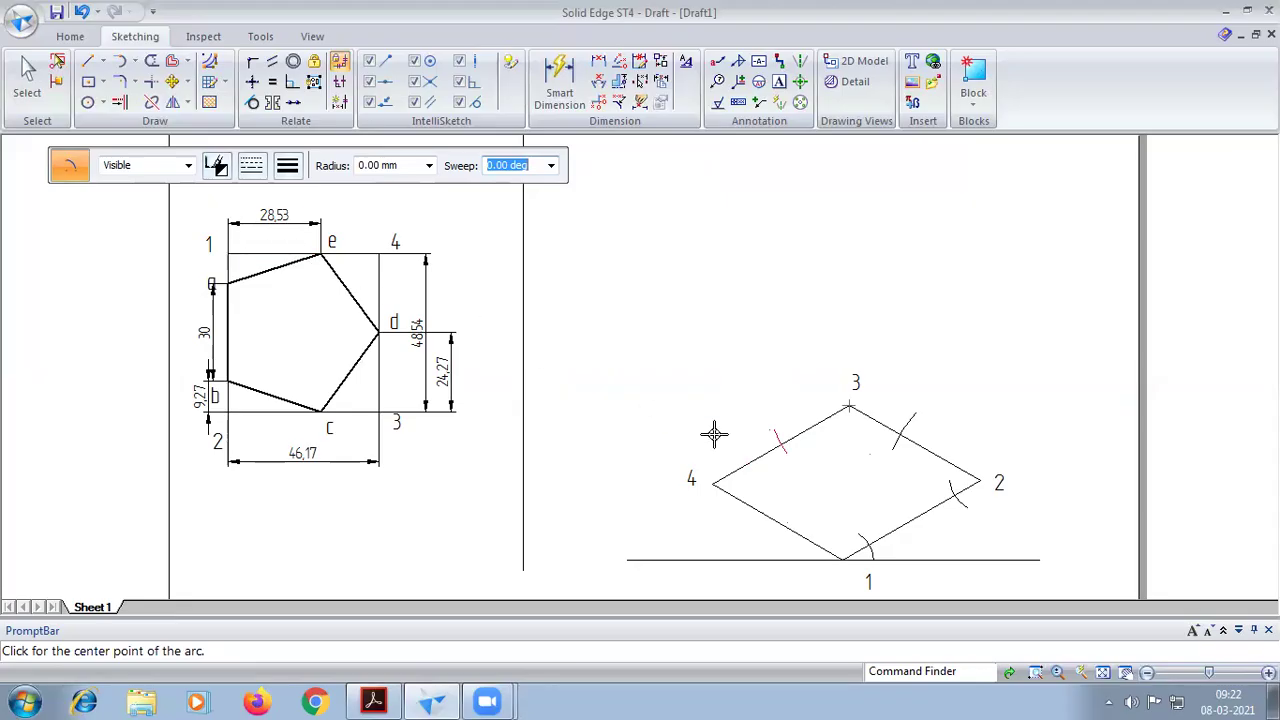
Step: Draw an arc centred on corner 1 with 28.53 mm radius and 28 degree sweep, crossing edge 1-4
click(843, 556)
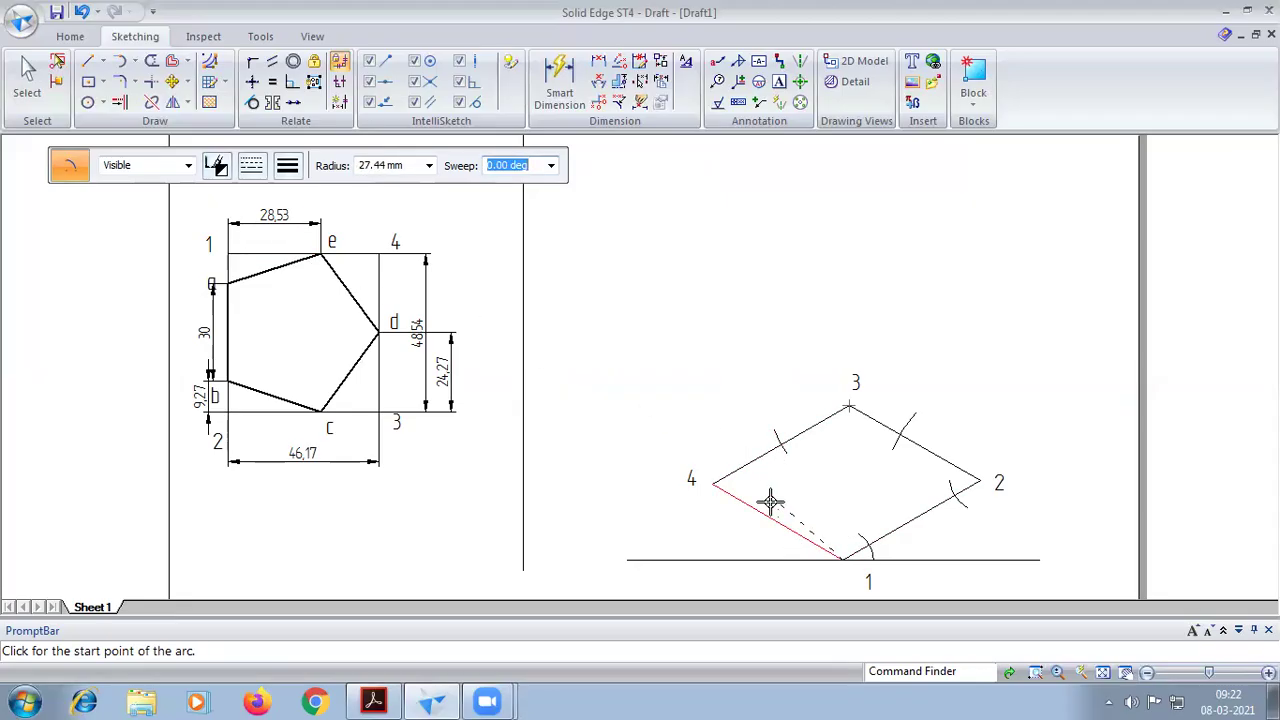
text(28)
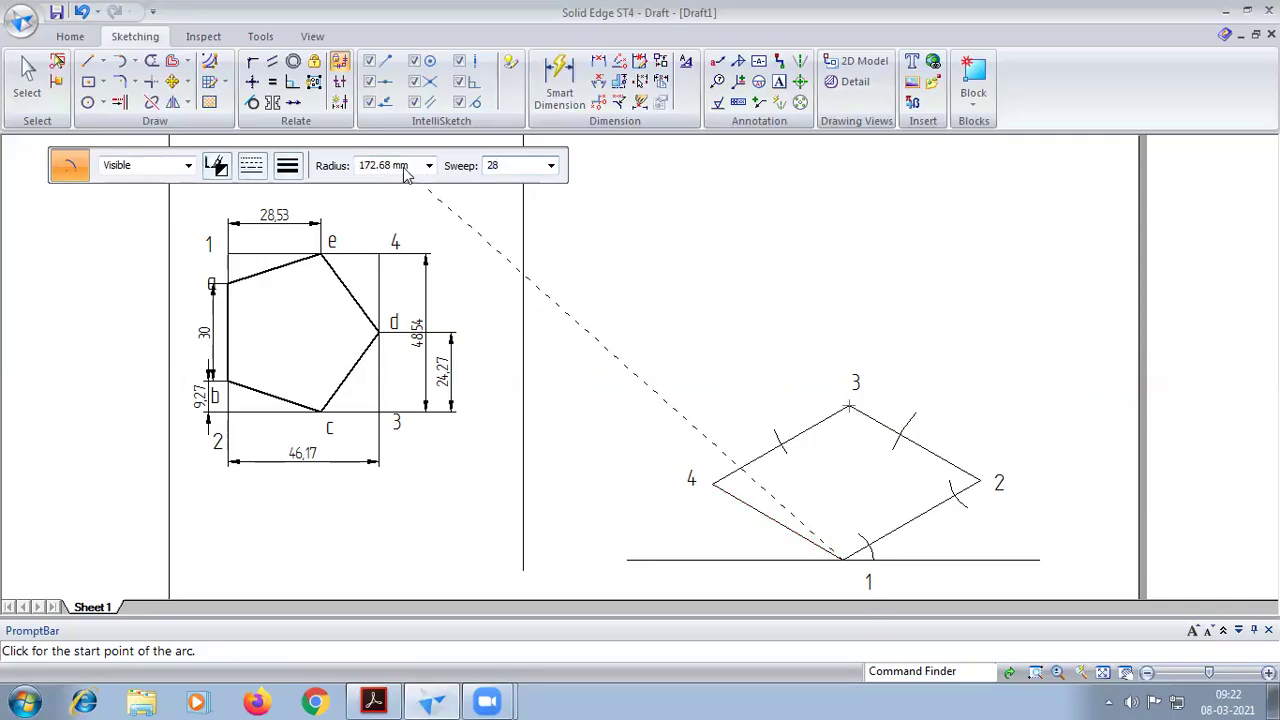
key(Tab)
text(2)
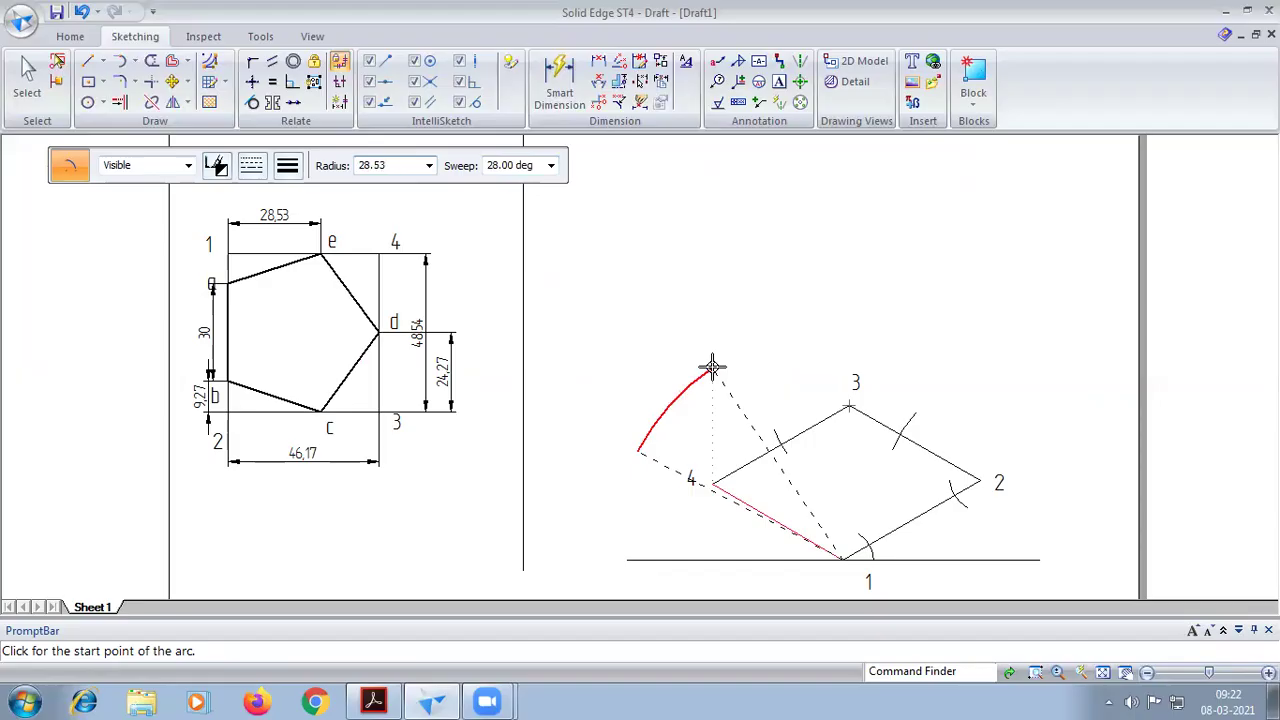
text(8.53)
key(Tab)
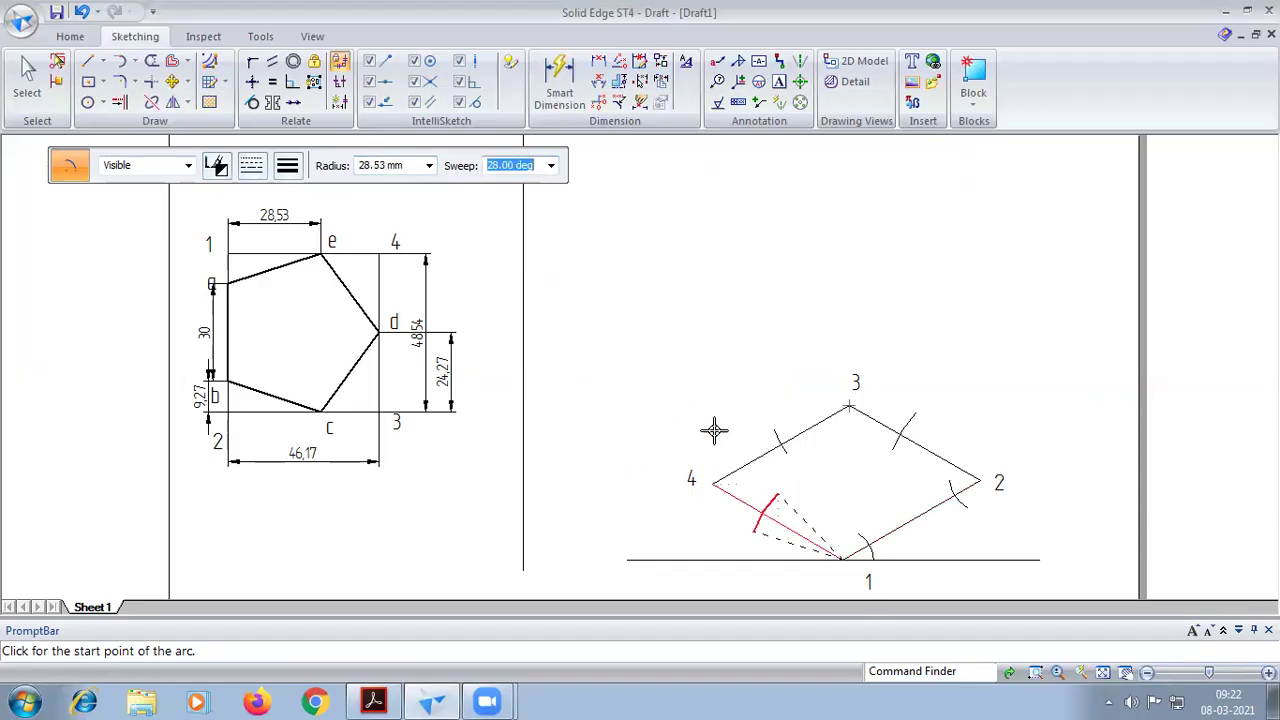
click(714, 461)
click(714, 461)
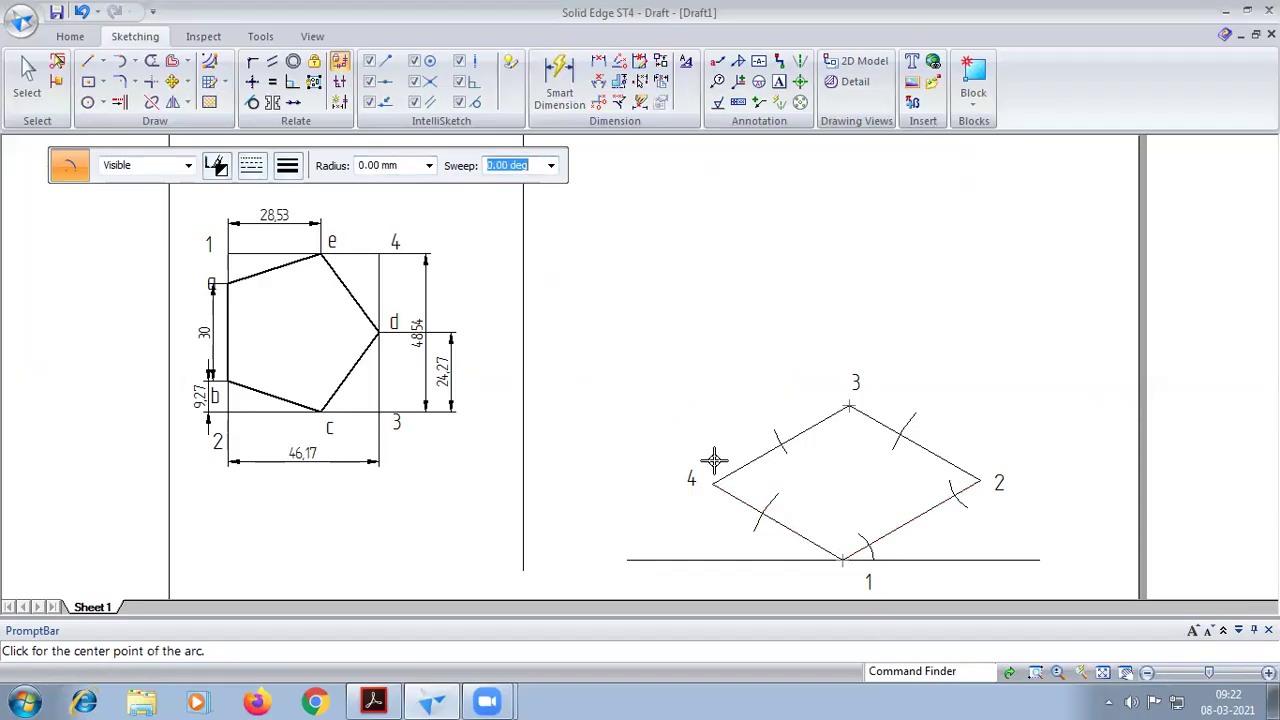
Step: Draw the base pentagon's 30 mm side along edge 1-2 between the two arc crossings of the parallelogram
scroll(1113, 363, up, 1)
scroll(1113, 363, down, 1)
click(88, 62)
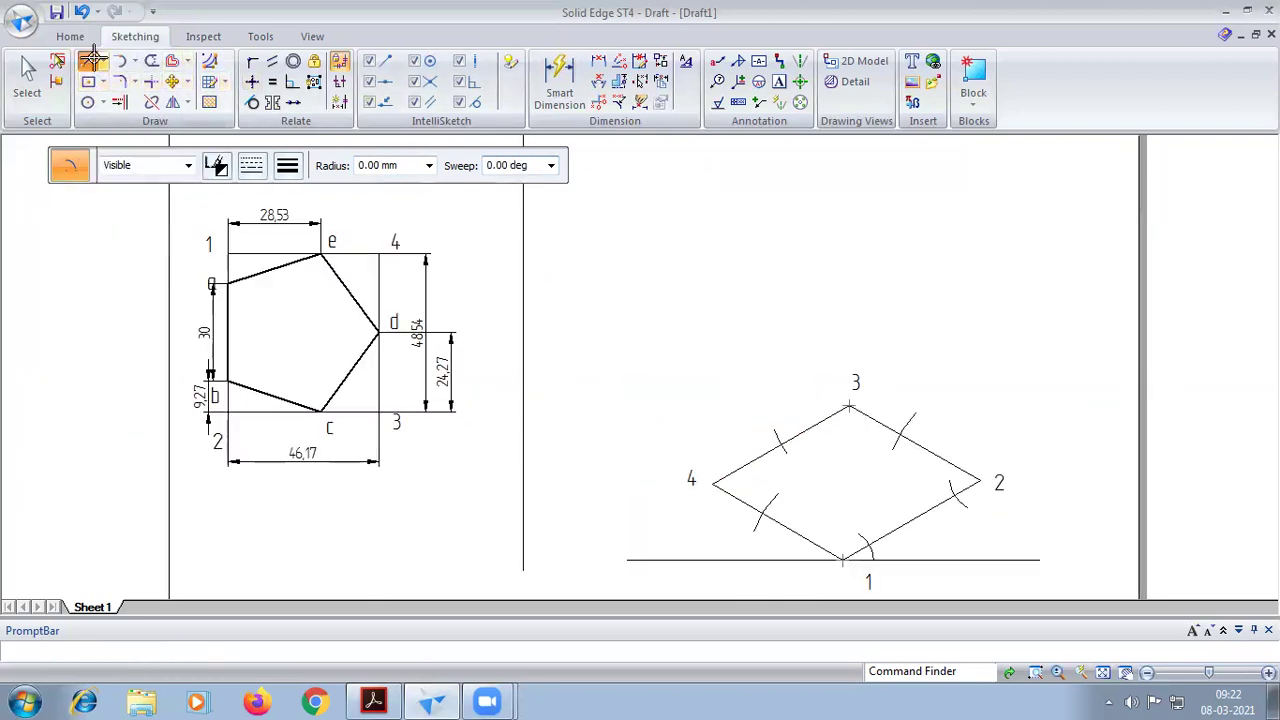
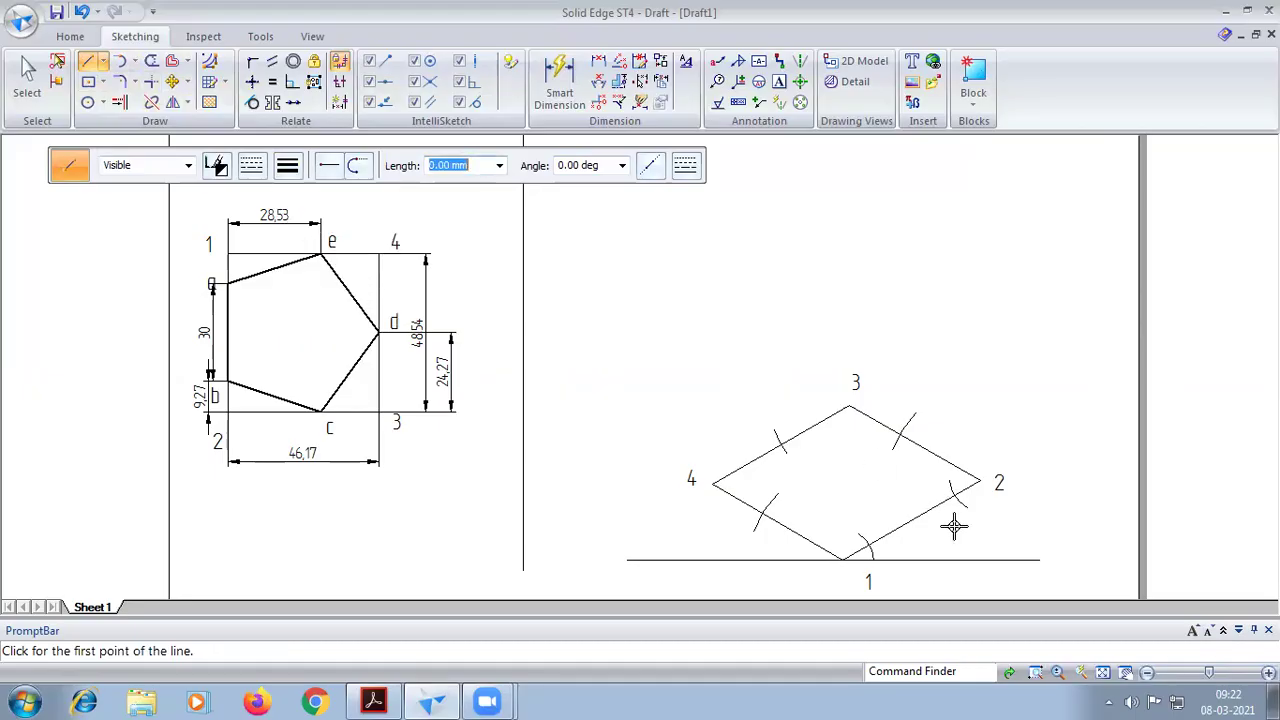
scroll(859, 552, up, 2)
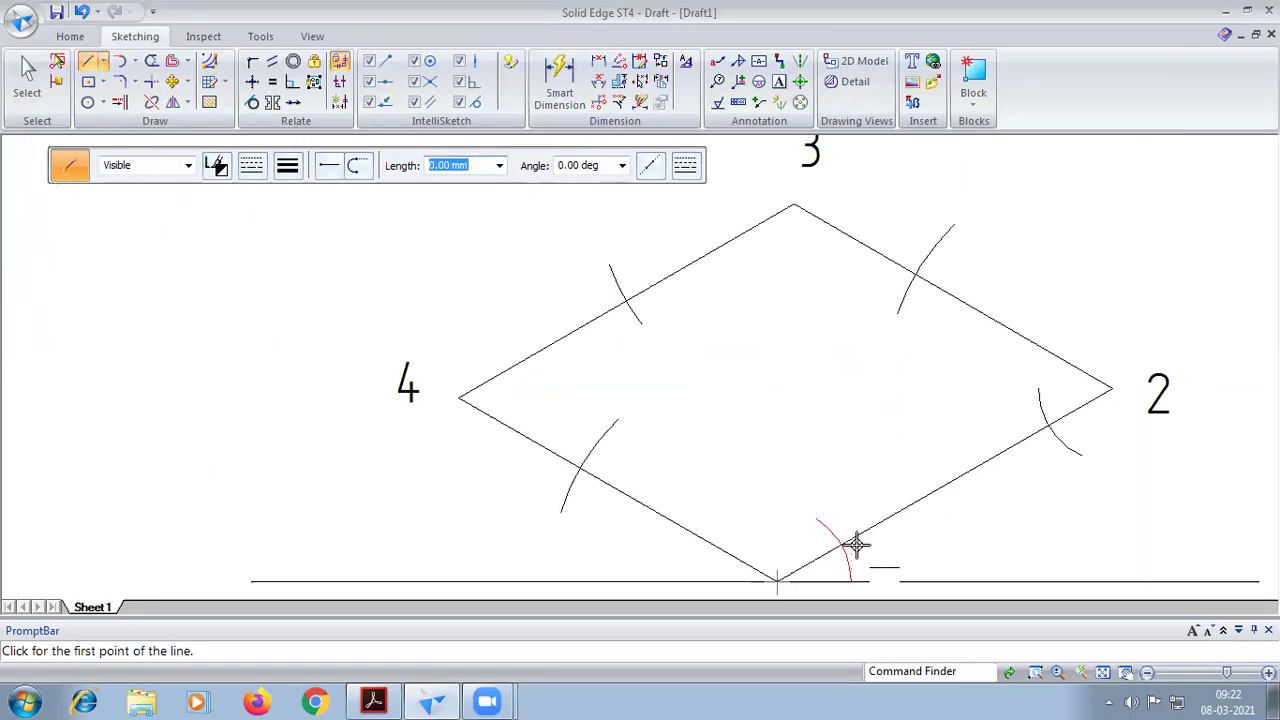
scroll(838, 545, up, 2)
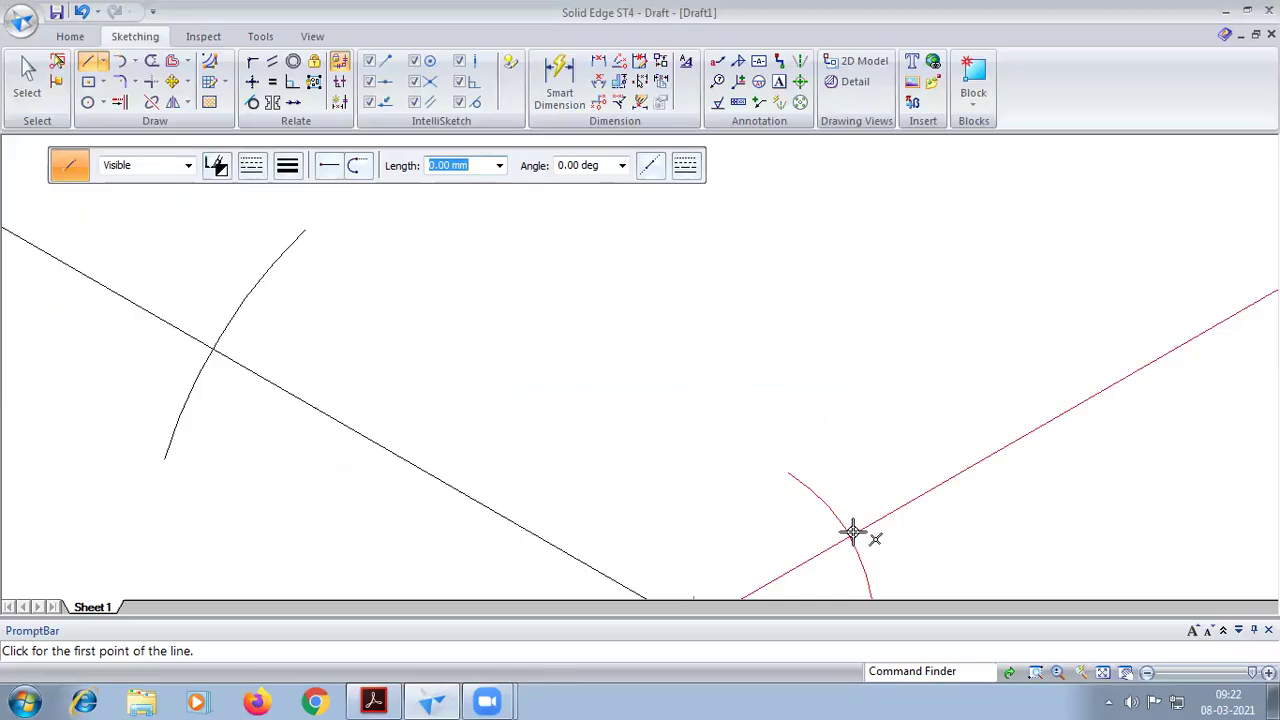
scroll(853, 530, up, 3)
click(857, 521)
click(1101, 674)
scroll(808, 460, up, 4)
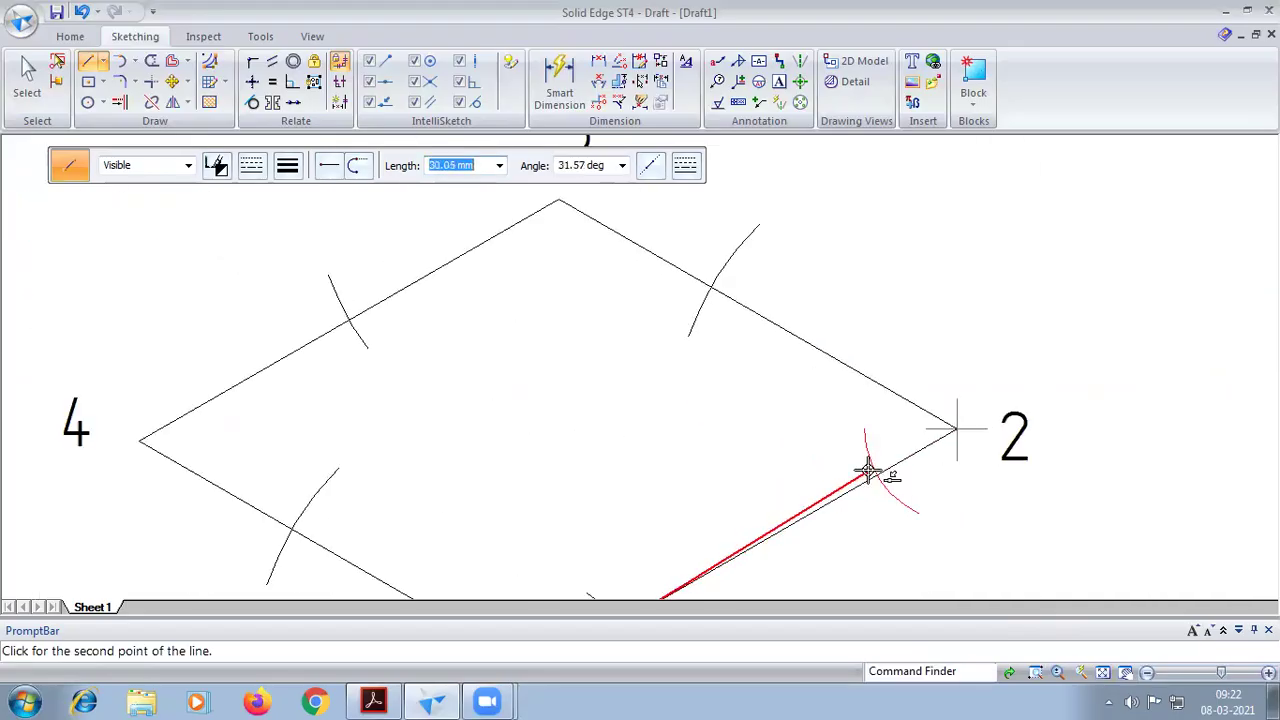
scroll(877, 475, up, 3)
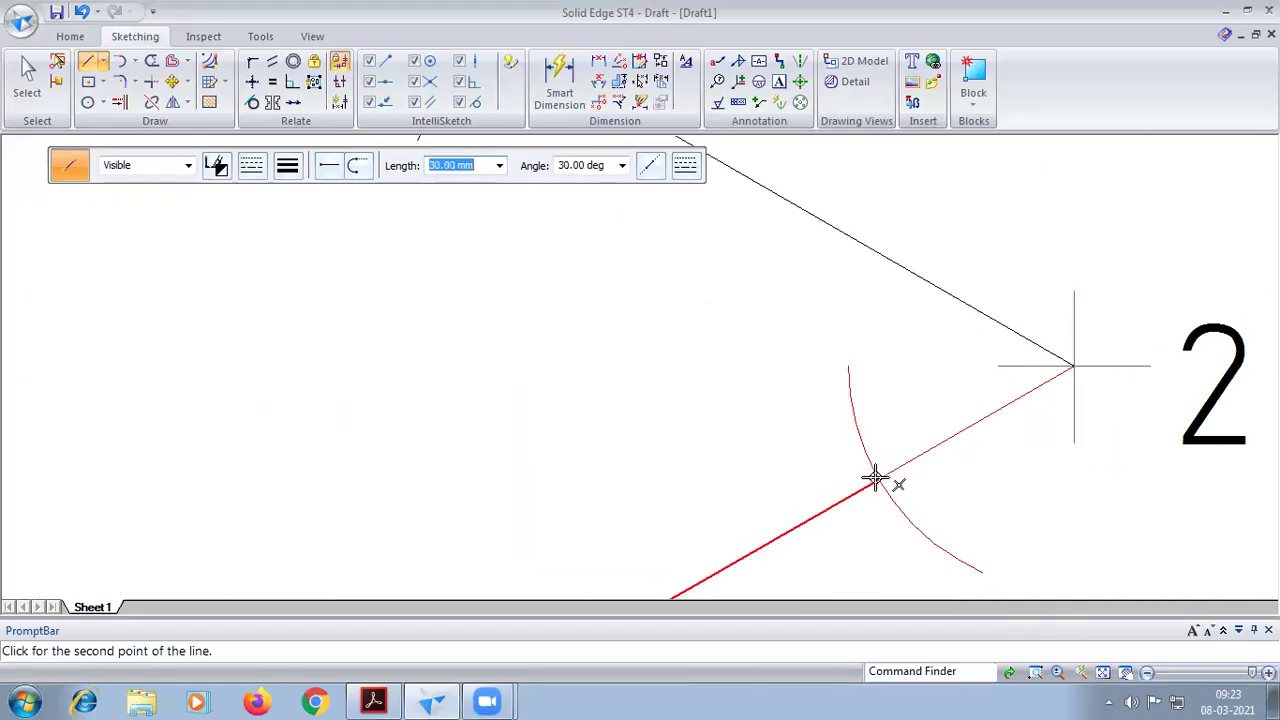
click(876, 479)
Step: Continue the pentagon outline from the crossing near corner 2 to the arc crossing on edge 2-3 and on to the one on edge 3-4
click(1102, 672)
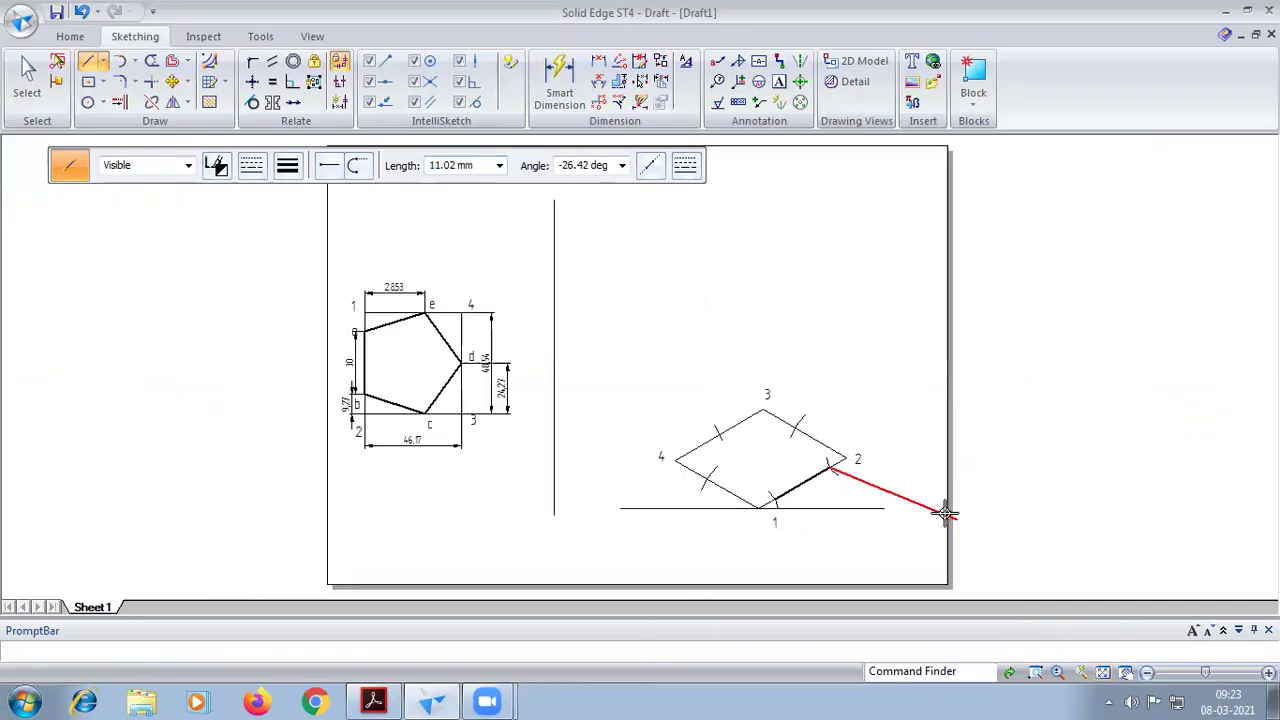
scroll(800, 432, up, 3)
scroll(773, 418, up, 4)
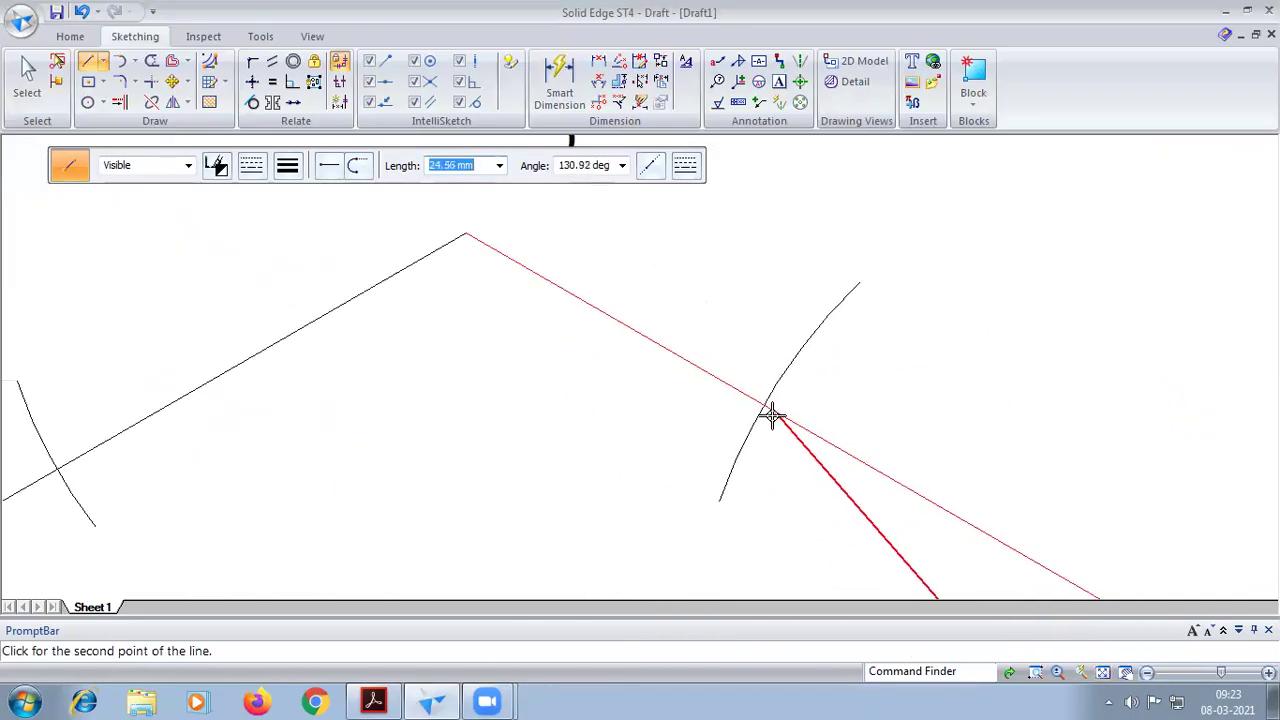
click(760, 404)
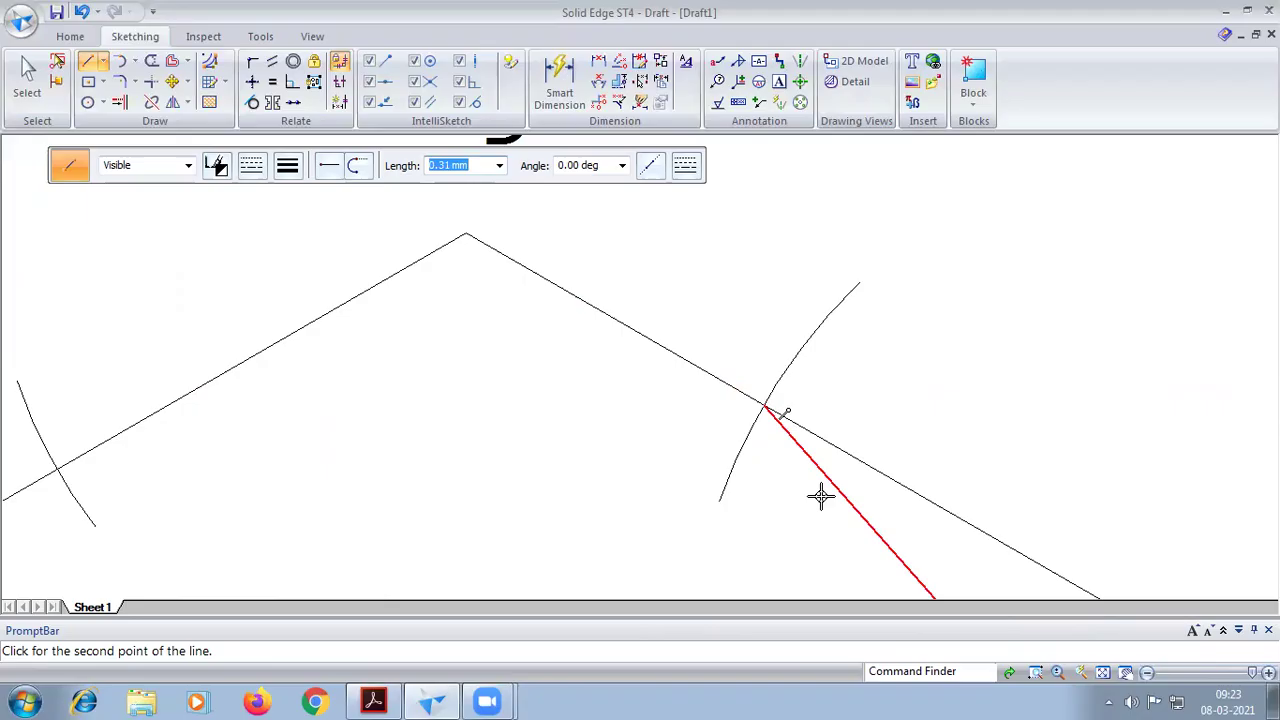
click(1102, 672)
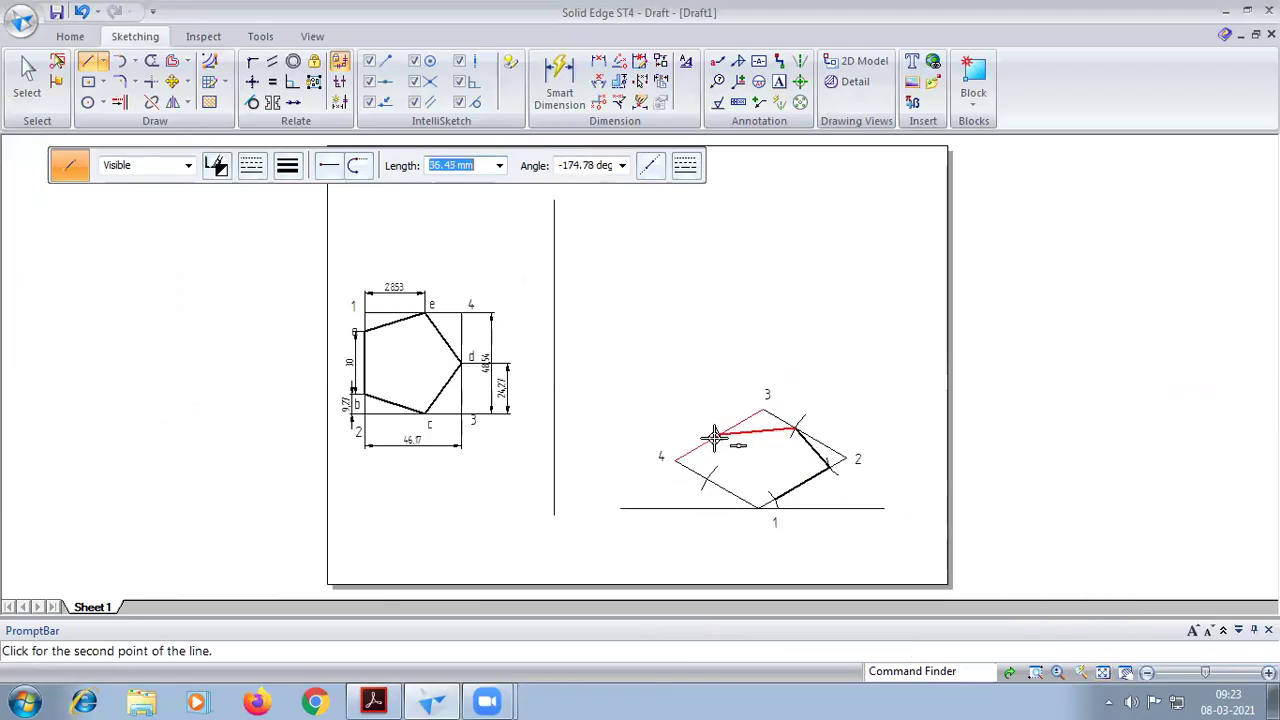
scroll(716, 432, up, 4)
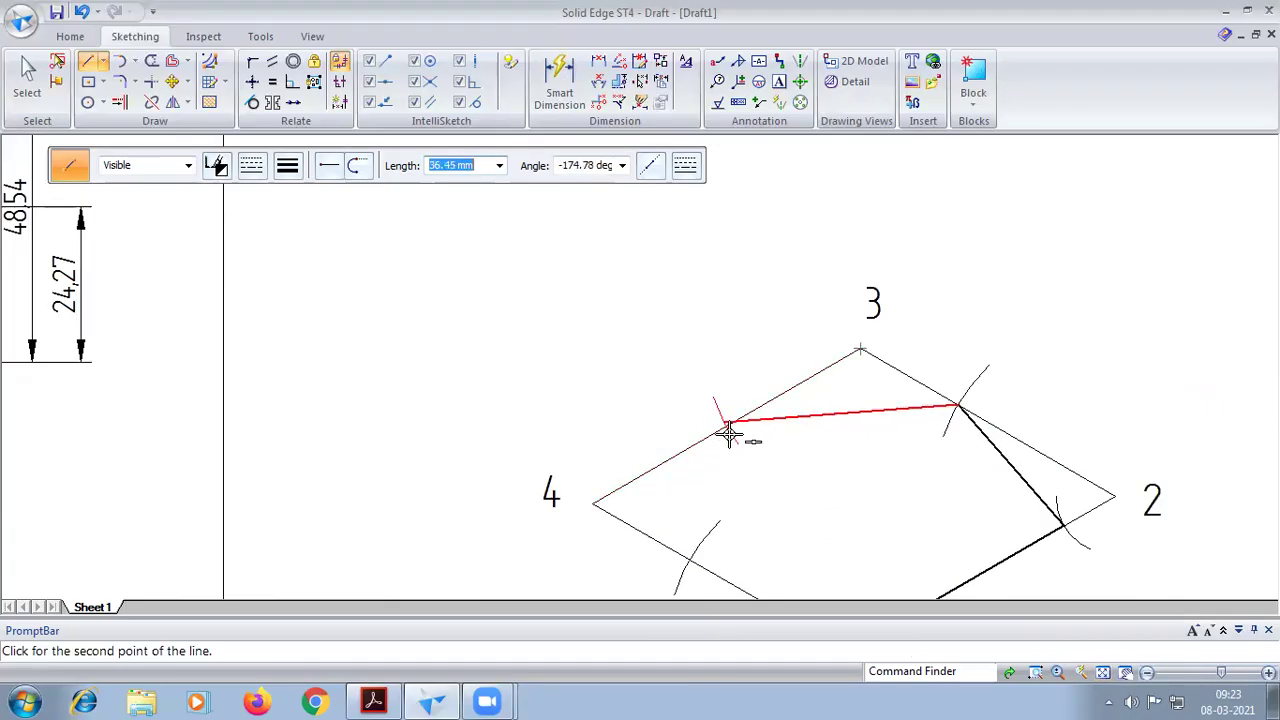
scroll(727, 432, up, 4)
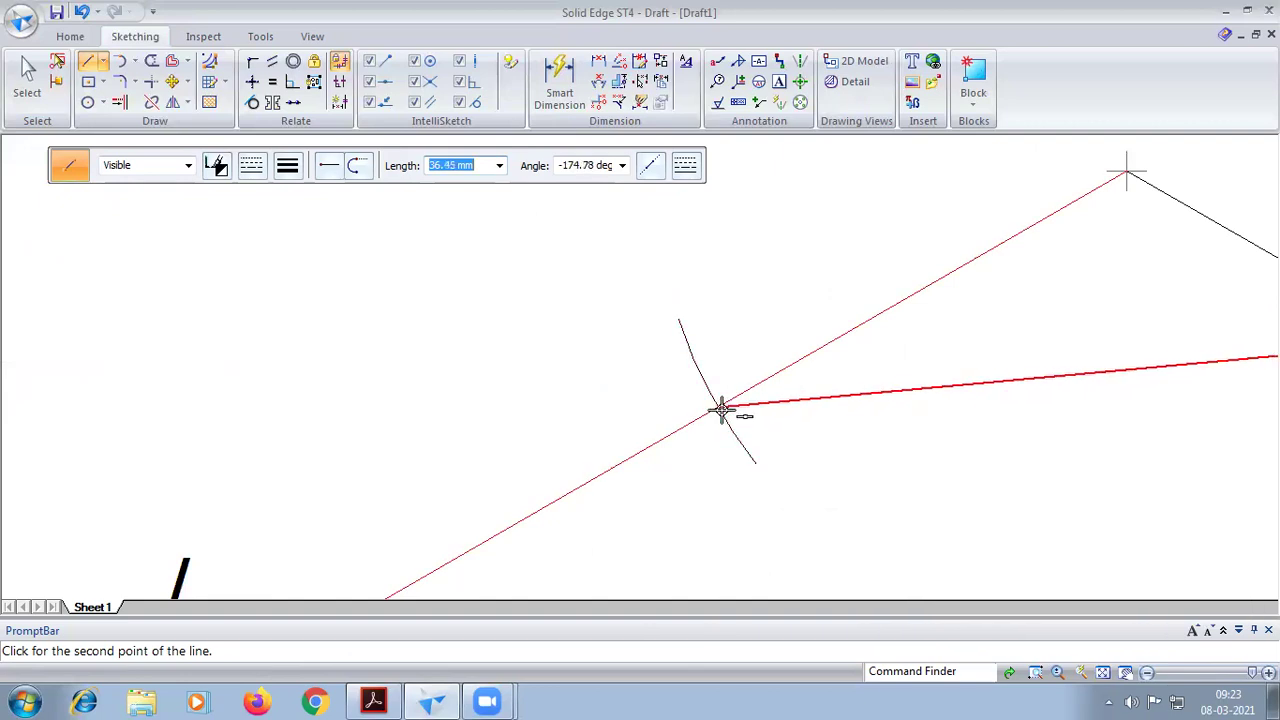
scroll(720, 409, up, 4)
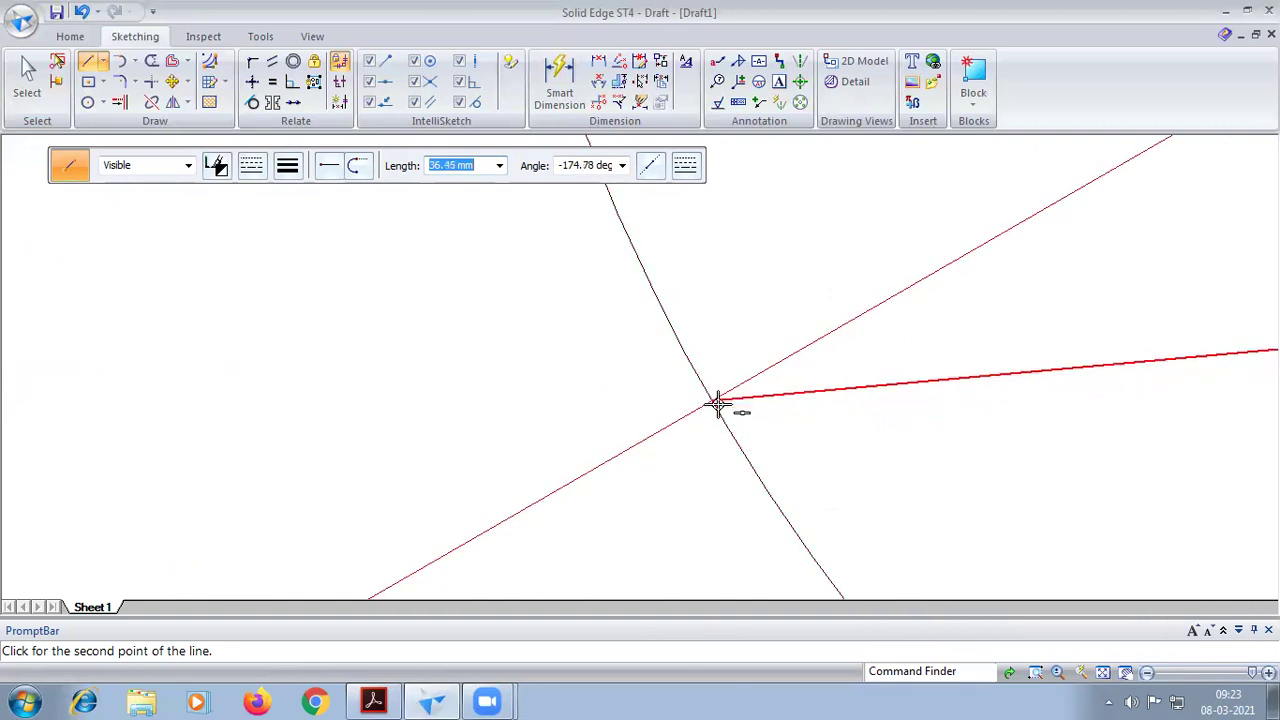
click(714, 401)
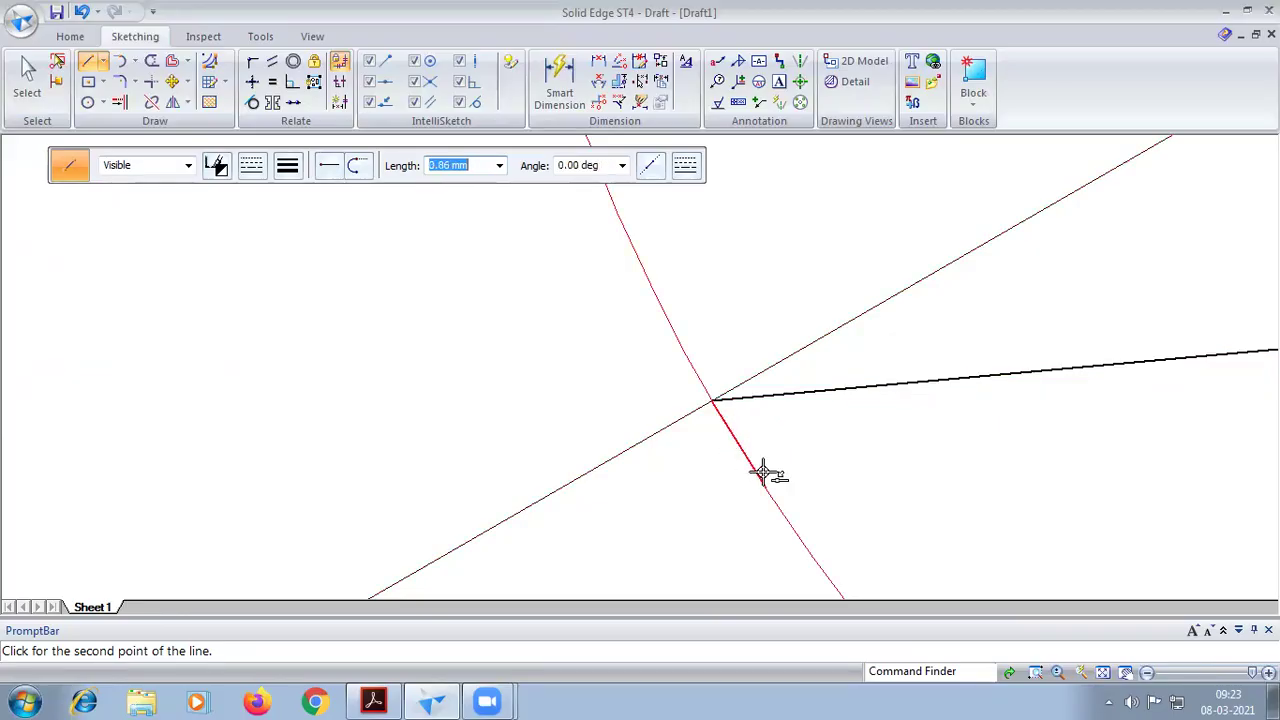
Step: Try to continue the pentagon outline from the crossing on edge 3-4 to the arc crossing on edge 1-4
click(1102, 672)
scroll(705, 490, up, 7)
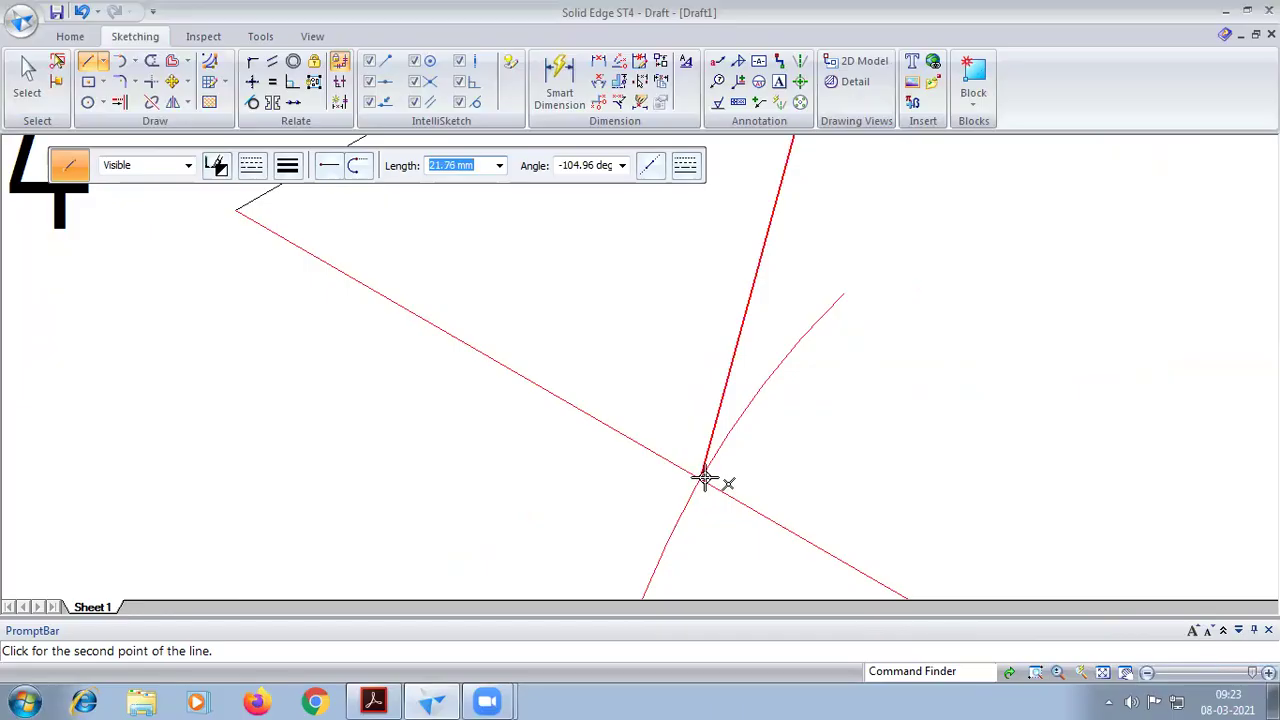
click(705, 478)
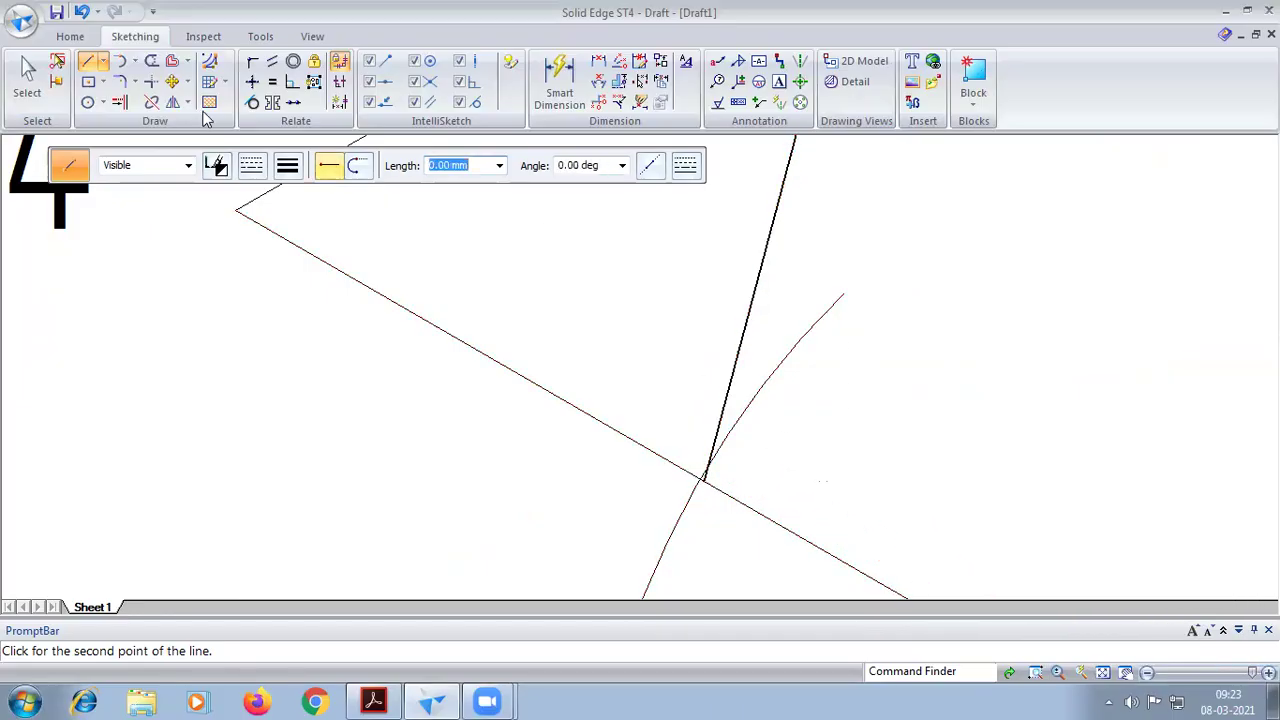
click(82, 12)
Step: Draw a pentagon side from the arc crossing near corner 1 on edge 1-2 to the arc crossing on edge 1-4
click(27, 75)
click(87, 61)
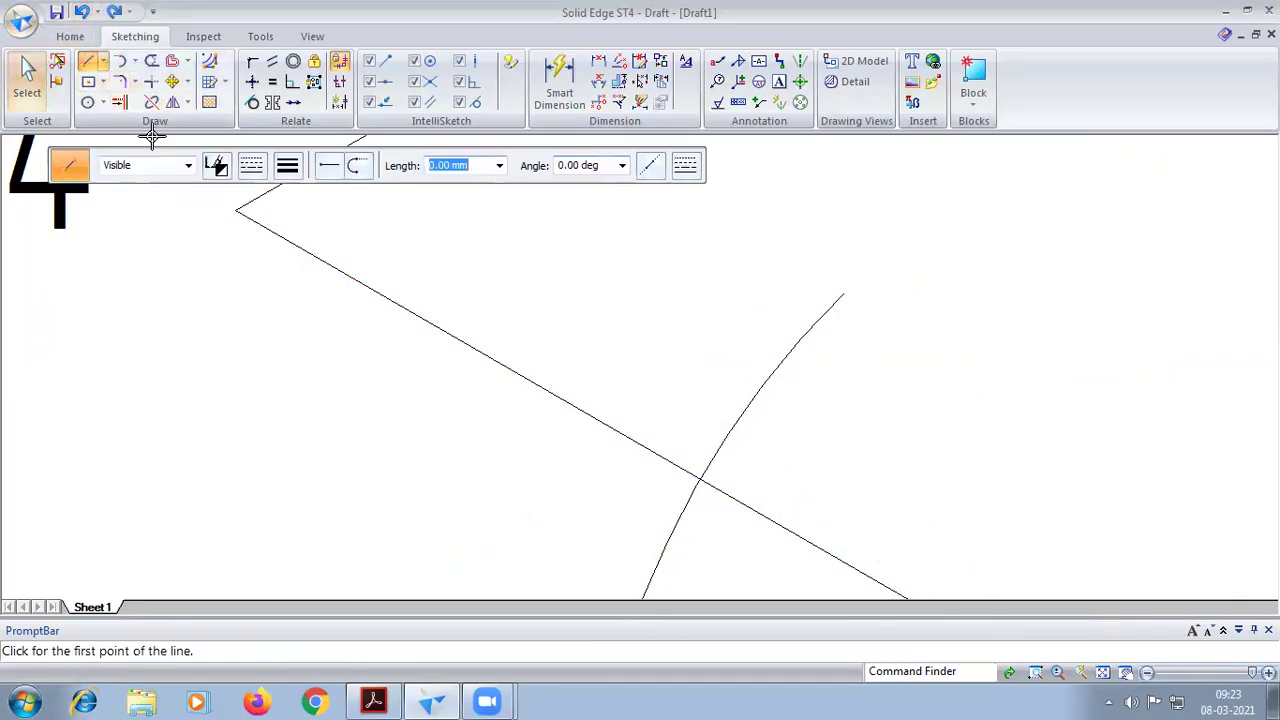
click(287, 165)
click(329, 246)
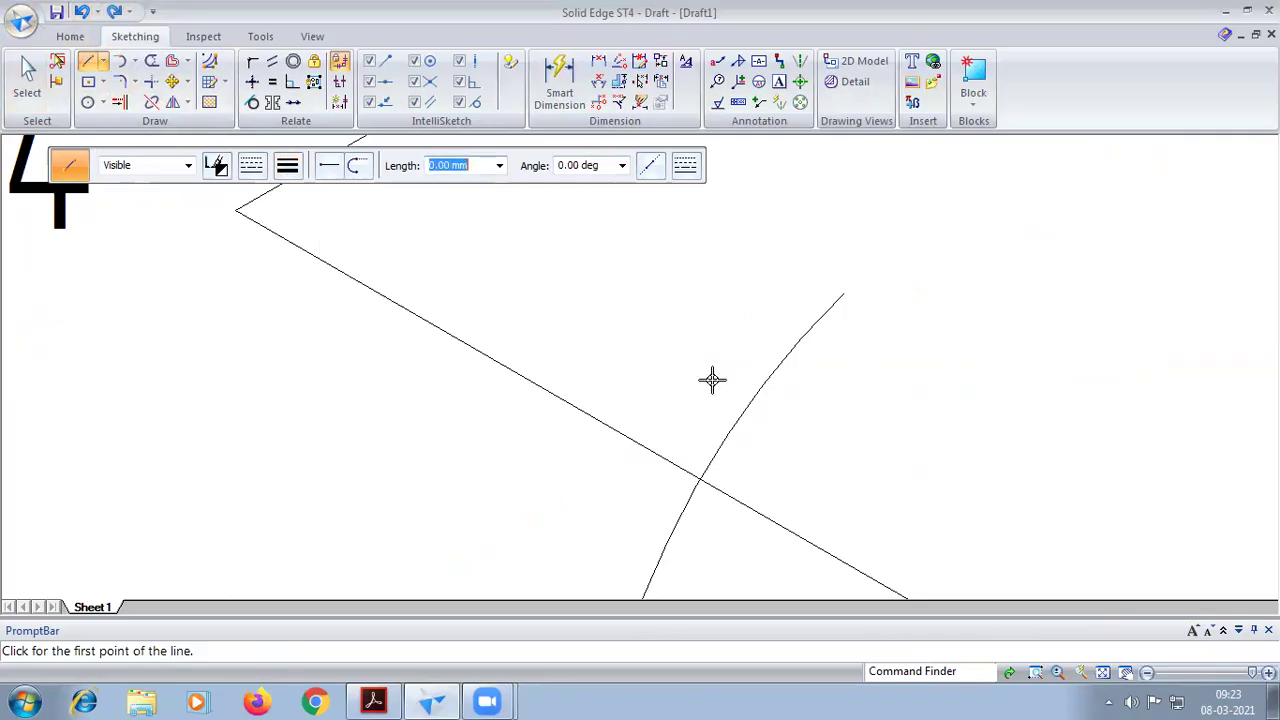
click(1103, 672)
scroll(806, 517, up, 4)
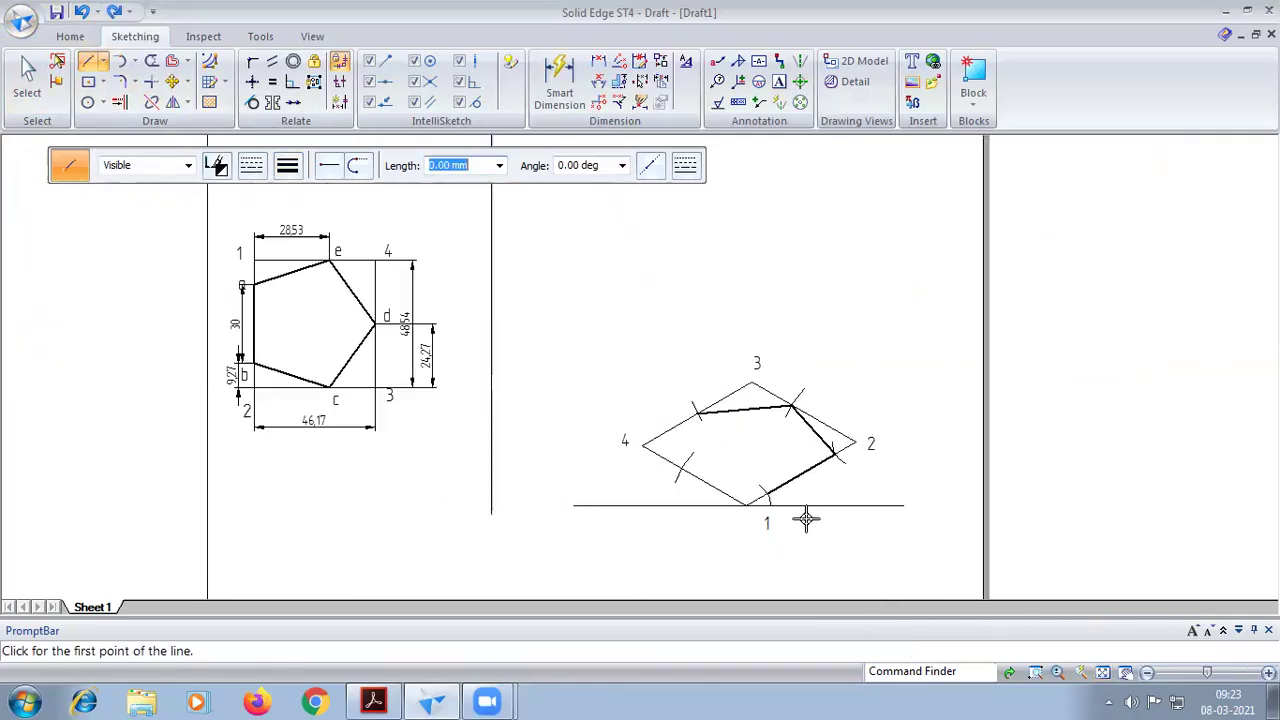
click(723, 481)
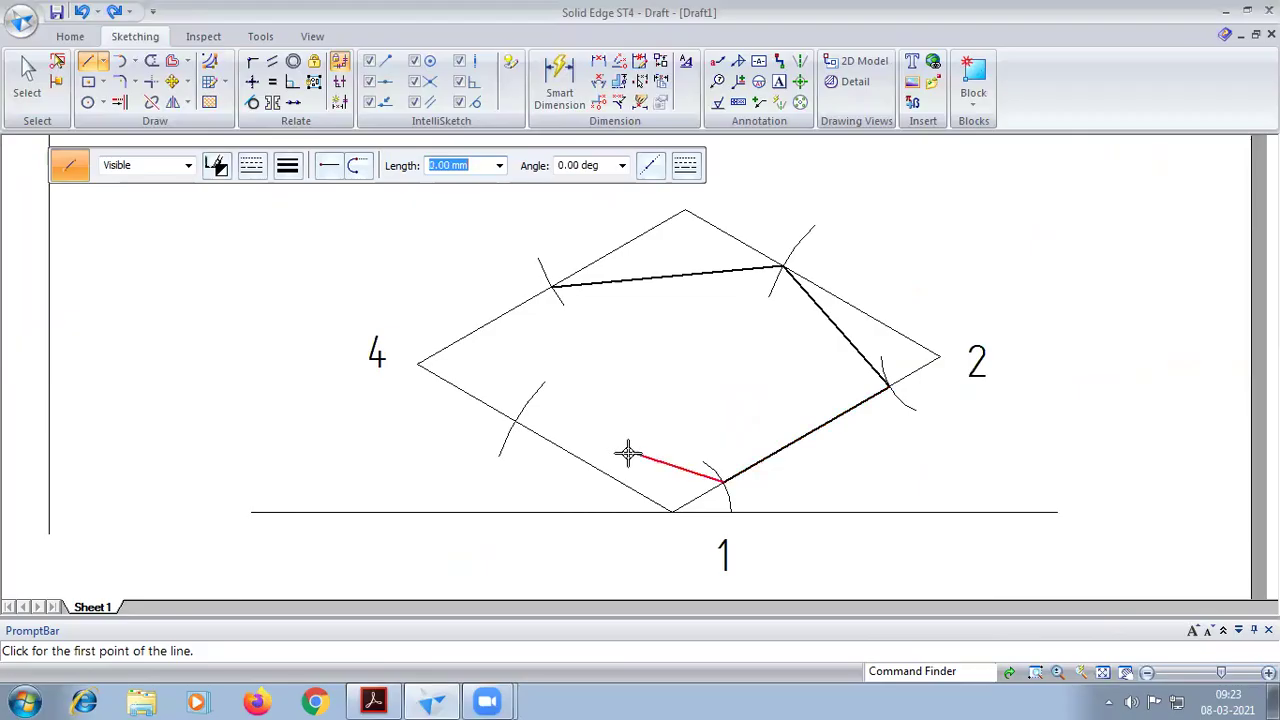
scroll(519, 418, up, 3)
click(490, 400)
Step: Close the pentagon with a line from the crossing on edge 1-4 to the crossing on edge 3-4
click(1104, 672)
scroll(717, 406, up, 4)
click(718, 492)
key(Escape)
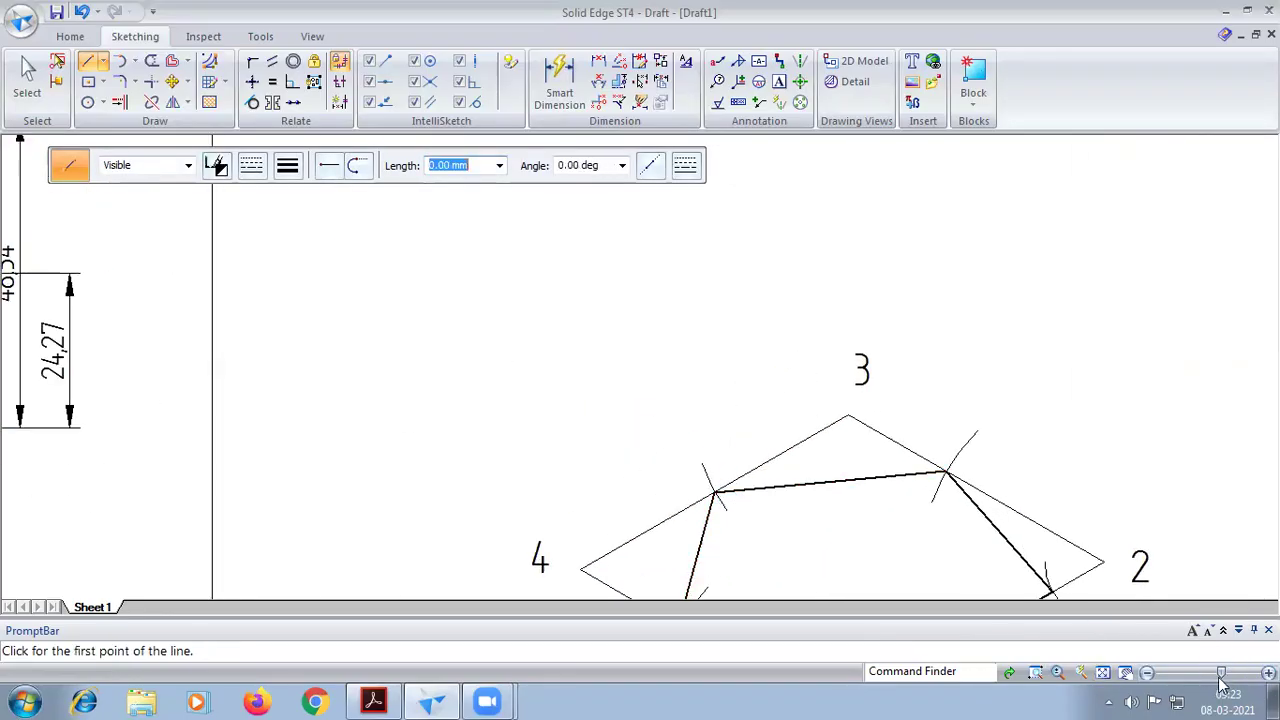
Step: Locate the pentagon's centre by drawing lines from its vertices on edges 3-4, 1-4 and 2-3 to the midpoints of their opposite sides
click(1102, 672)
scroll(887, 409, up, 2)
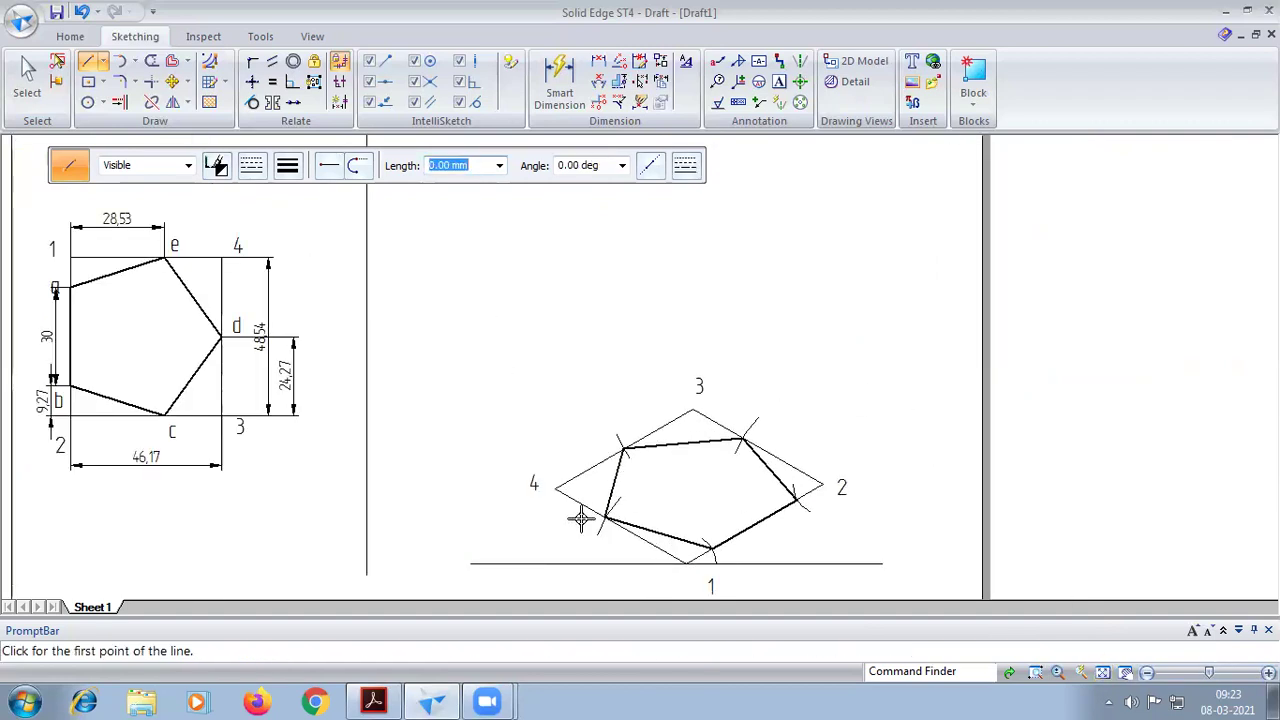
click(626, 450)
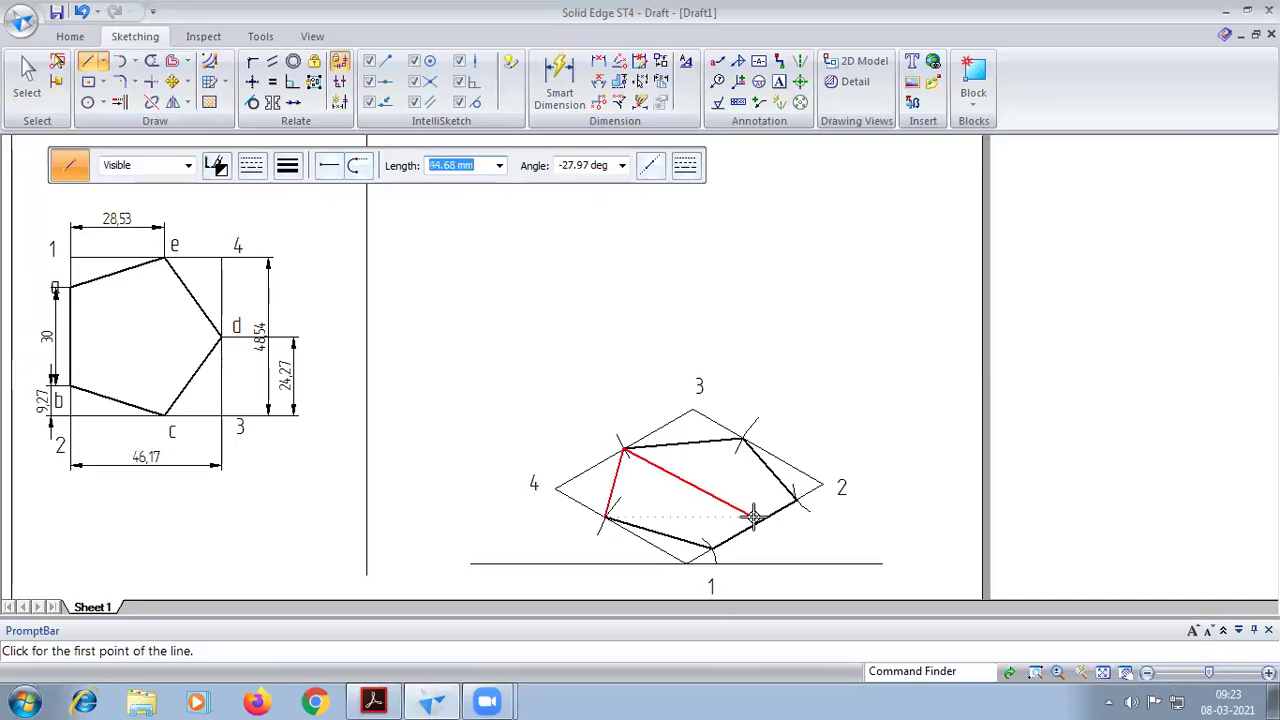
click(752, 522)
click(603, 516)
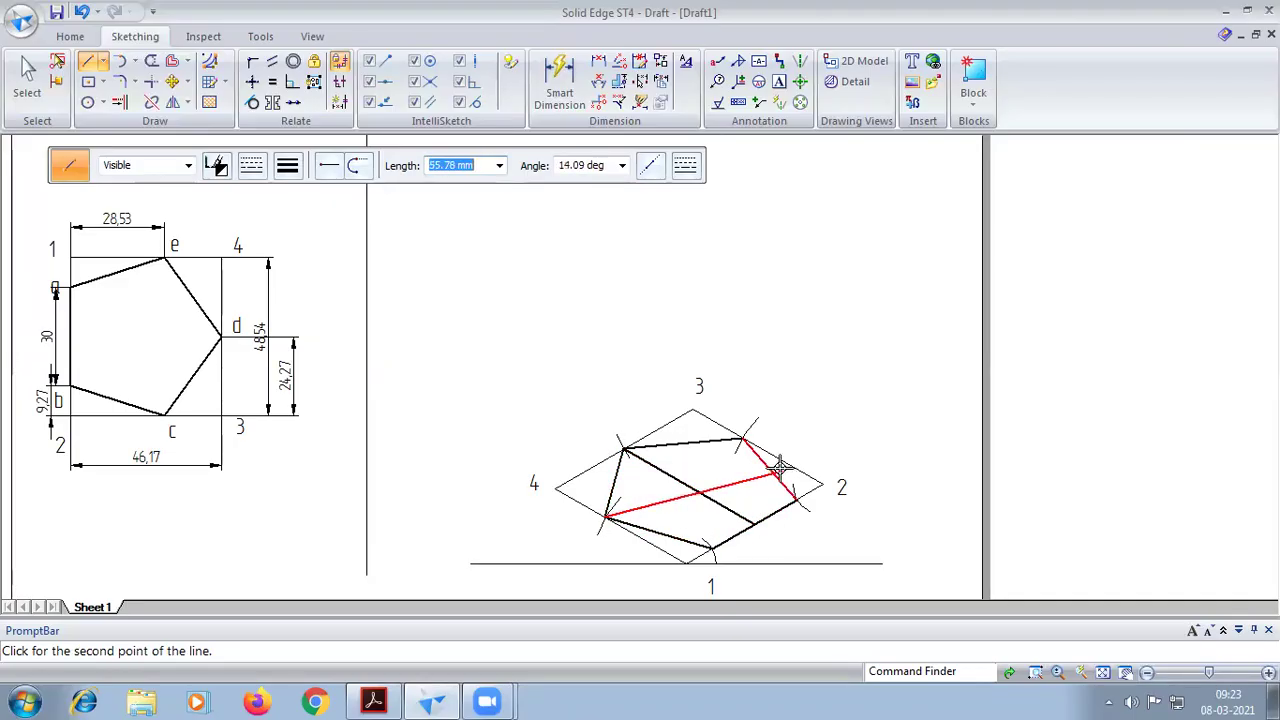
click(768, 466)
right_click(768, 466)
click(743, 440)
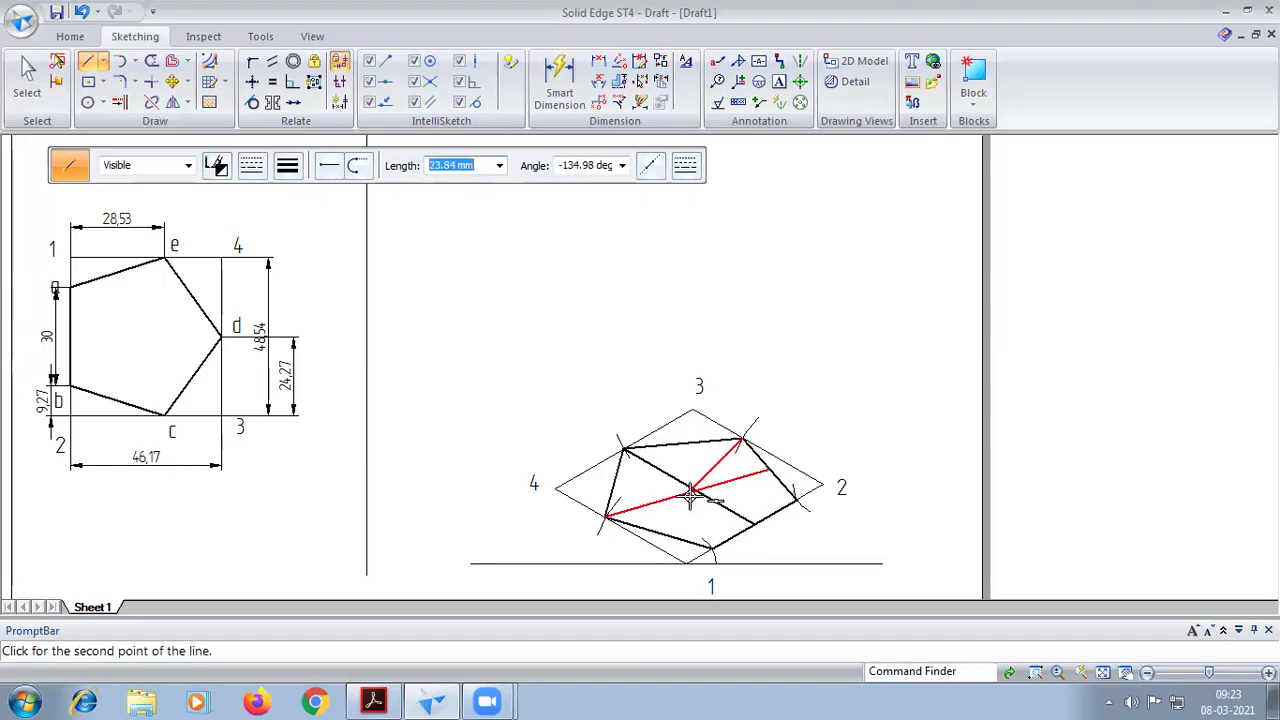
click(658, 532)
right_click(349, 447)
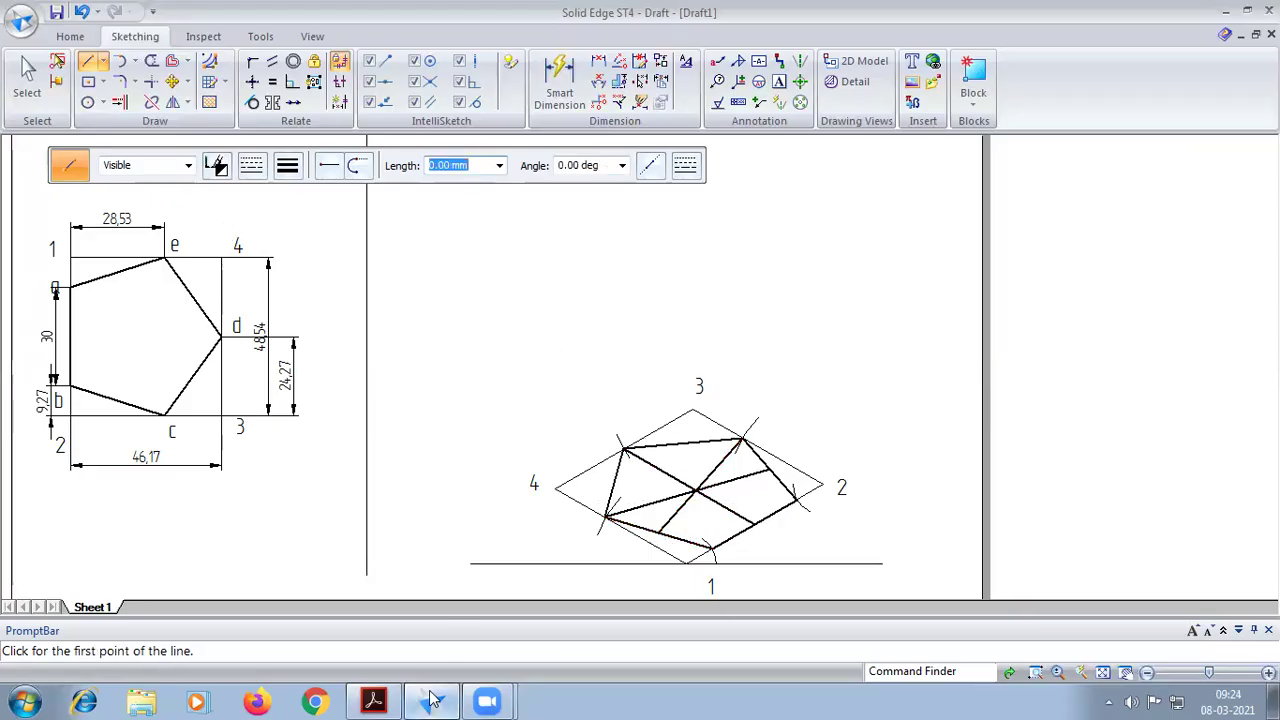
Step: Draw the pyramid's axis as a 60 mm vertical chain line at 90 degrees upward from the pentagon's centre
click(375, 700)
click(425, 700)
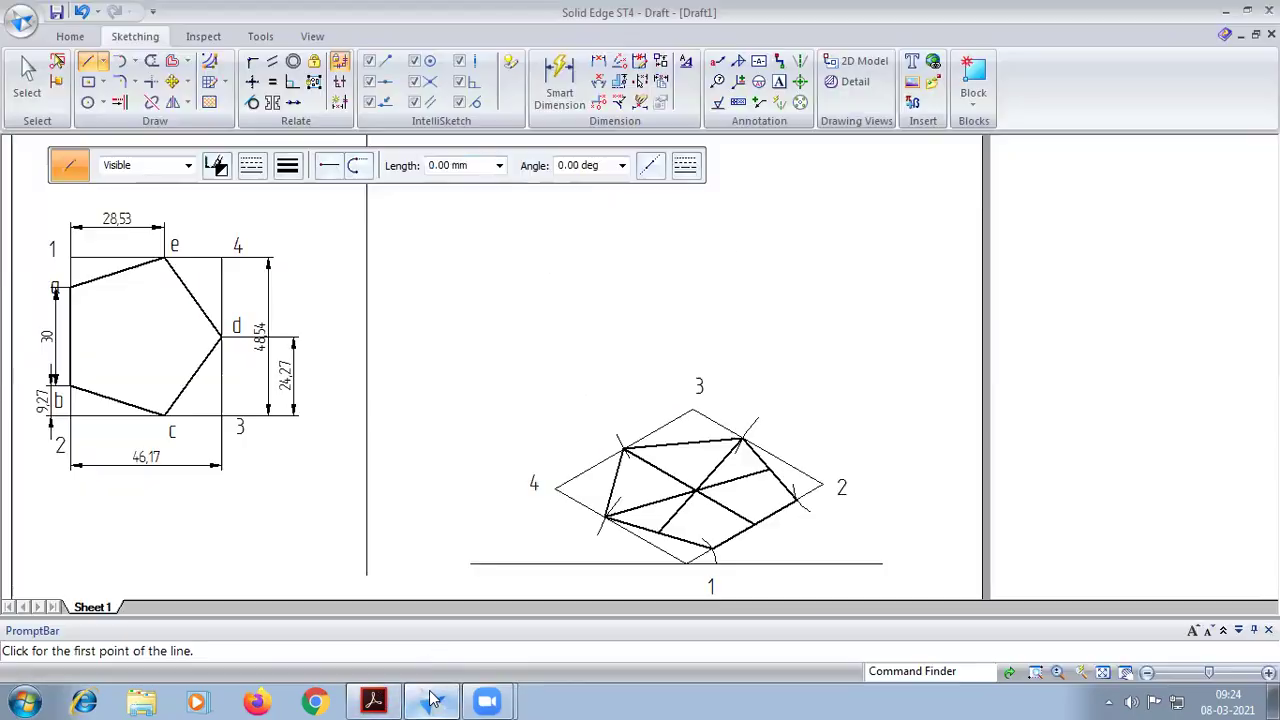
click(252, 166)
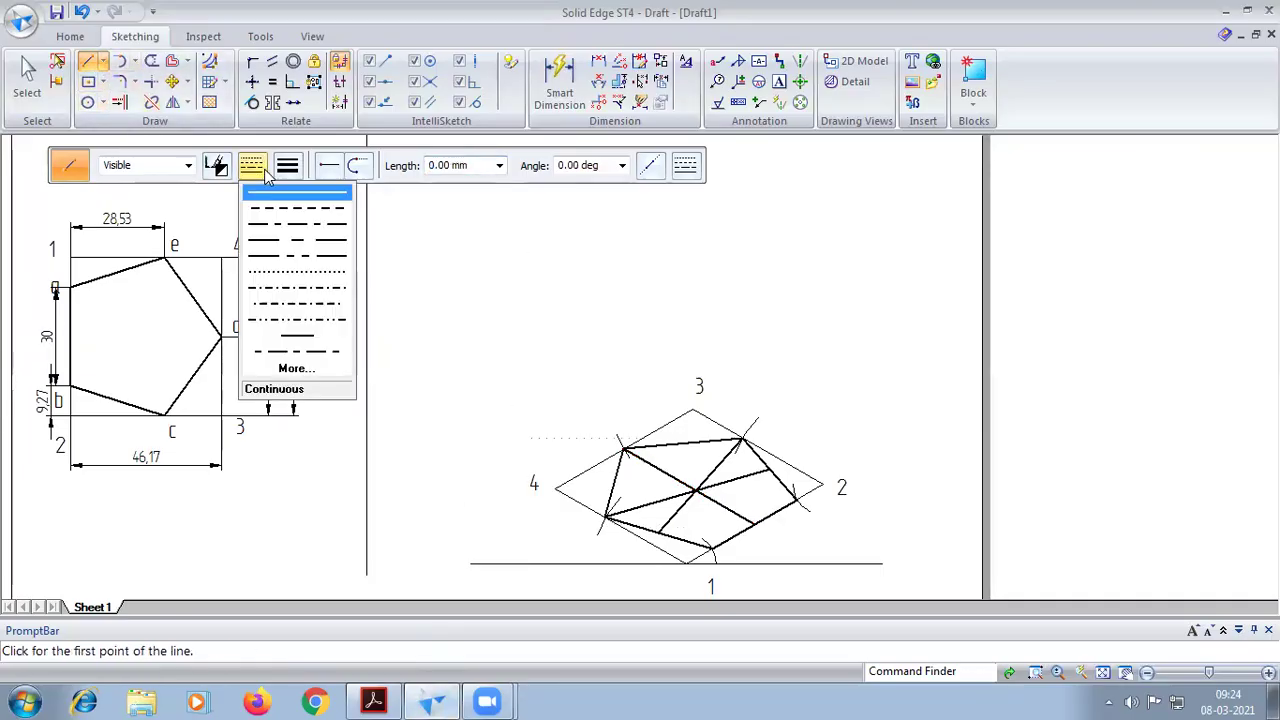
click(278, 208)
click(697, 490)
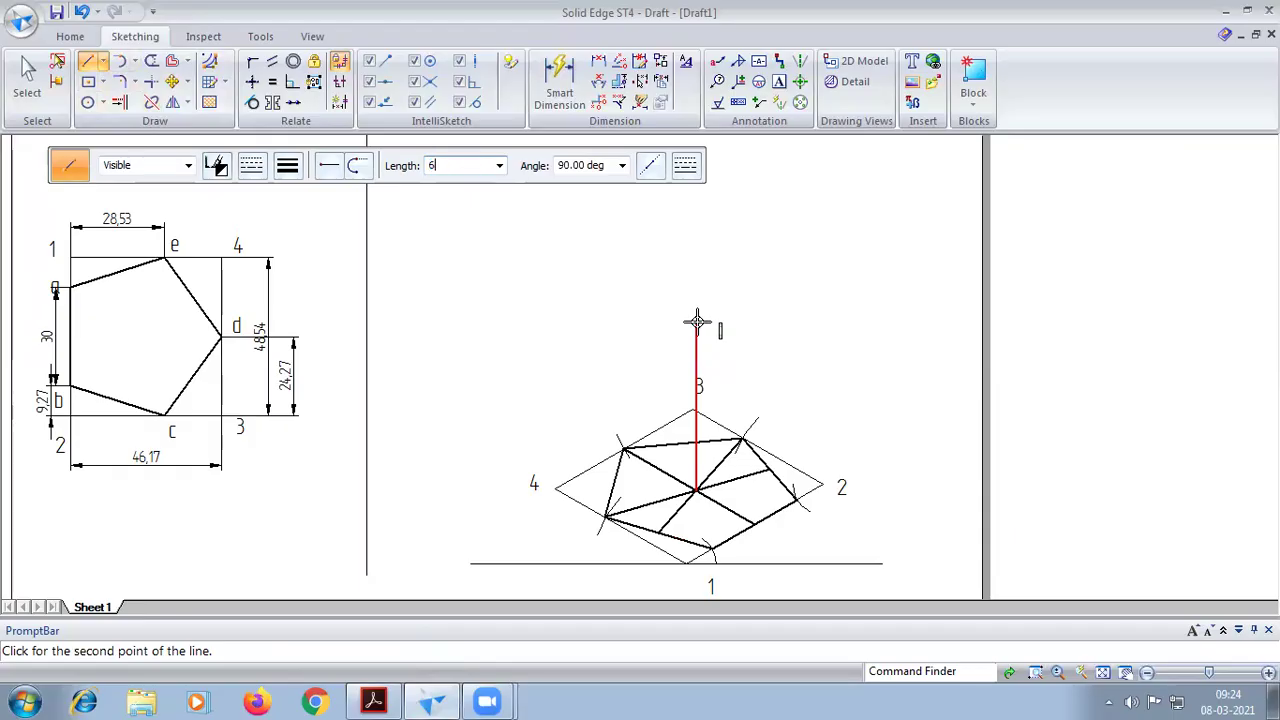
click(697, 322)
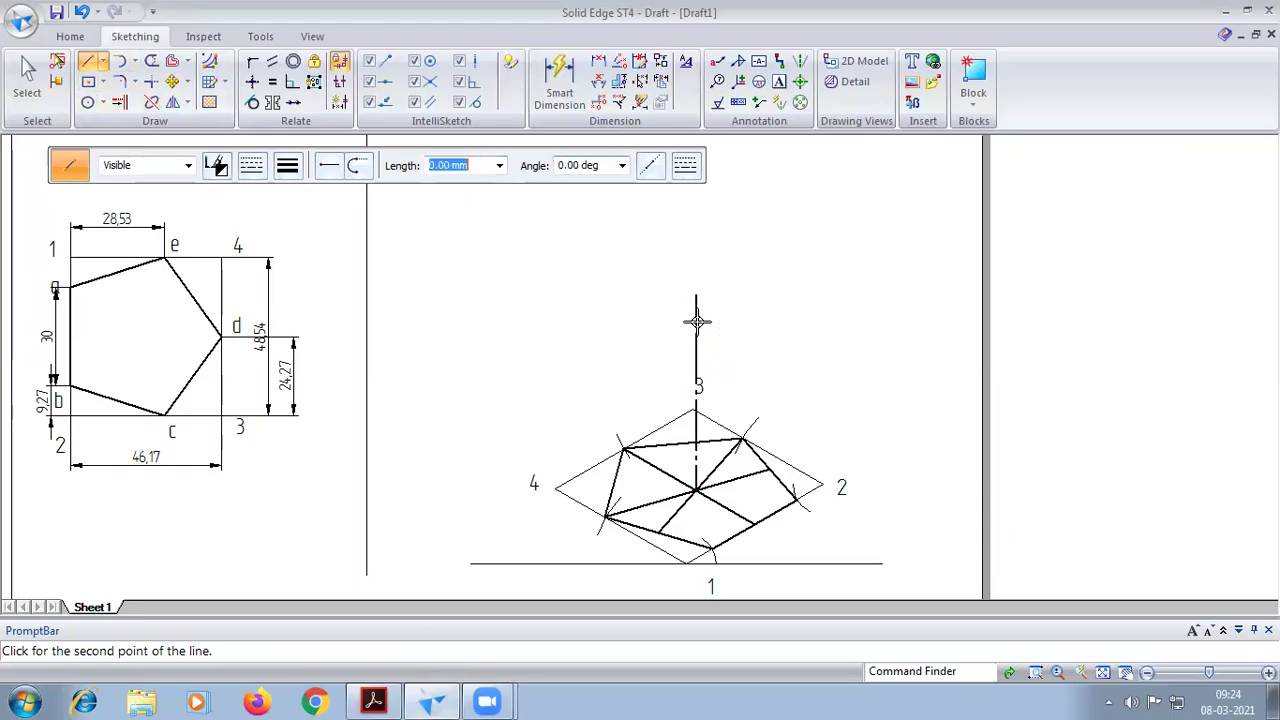
Step: With a continuous line type, draw slant edges from the axis's upper end to the pentagon vertices on edges 3-4 and 1-4
click(288, 167)
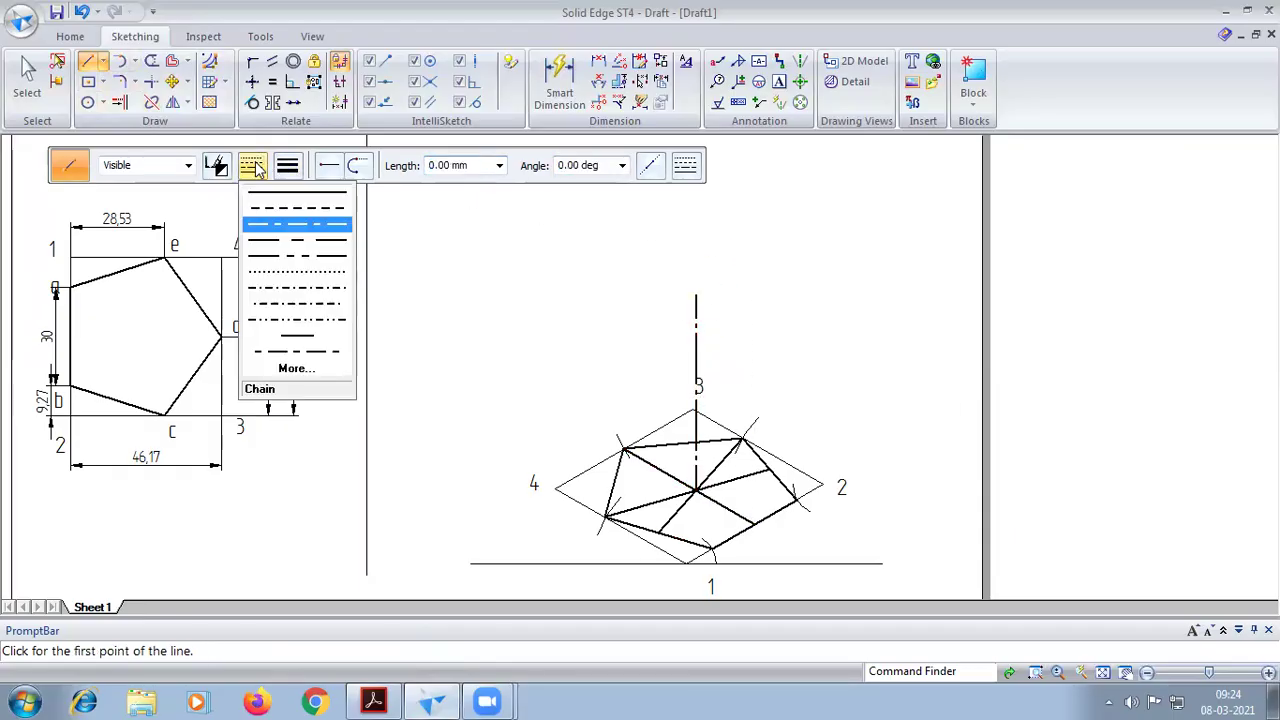
click(295, 188)
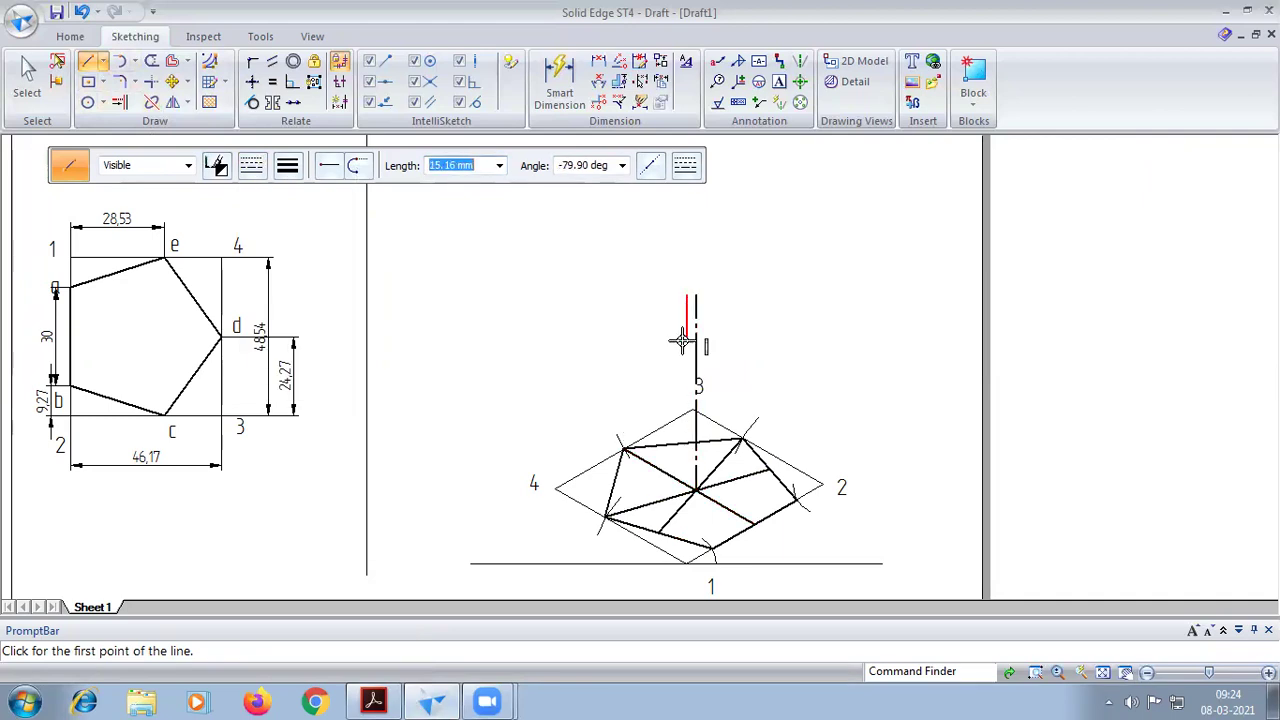
click(698, 296)
click(624, 446)
click(695, 296)
click(695, 297)
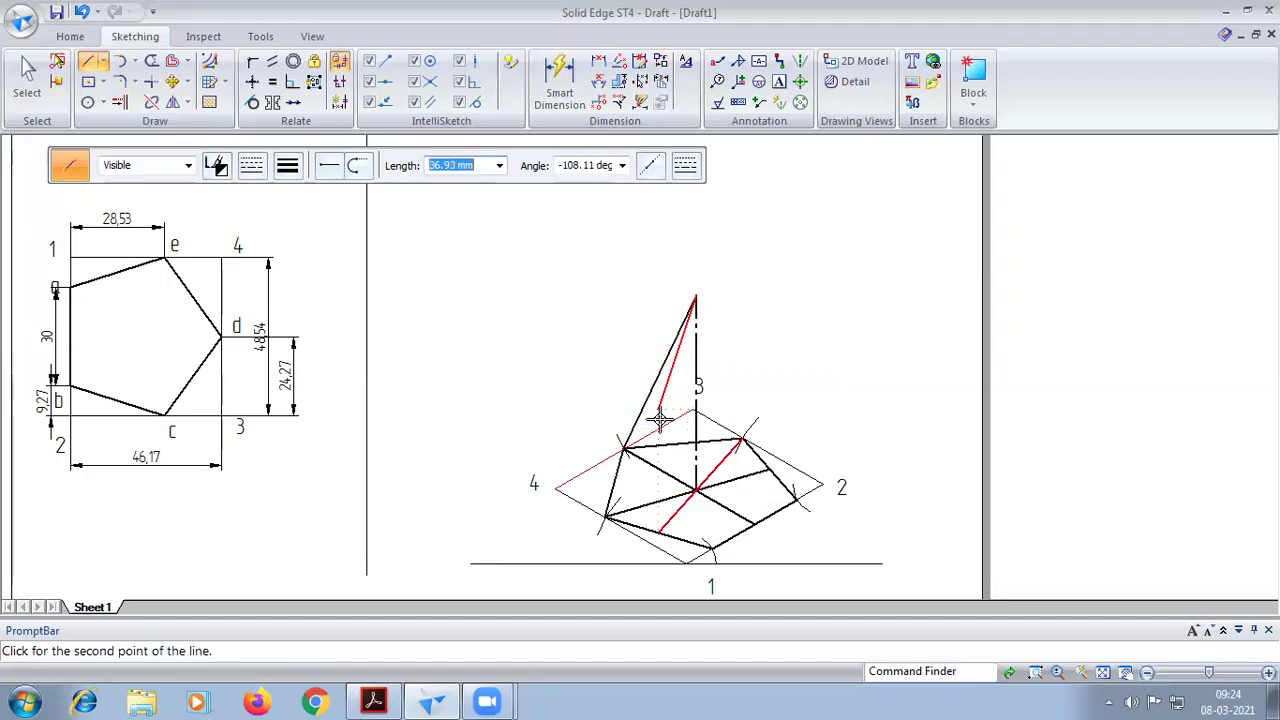
click(606, 515)
right_click(606, 515)
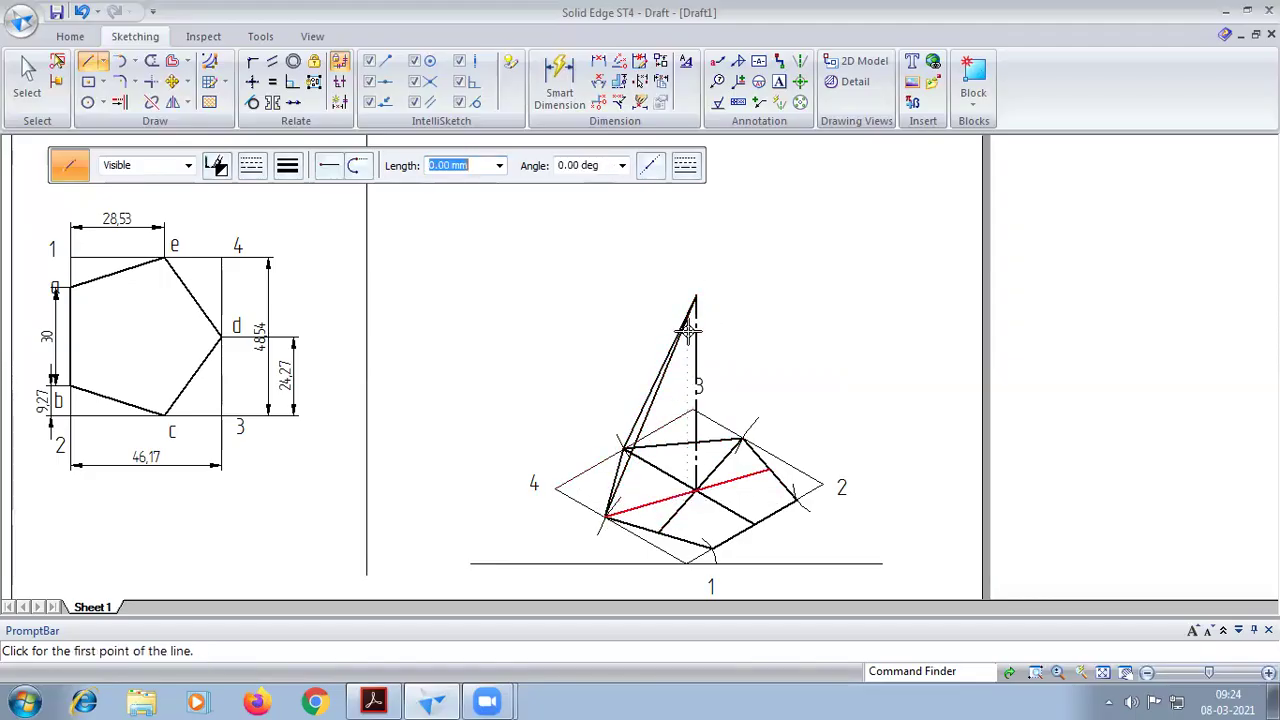
Step: Draw the remaining slant edges from the apex to the vertex near corner 1, the one near corner 2, and the one on edge 2-3
click(696, 297)
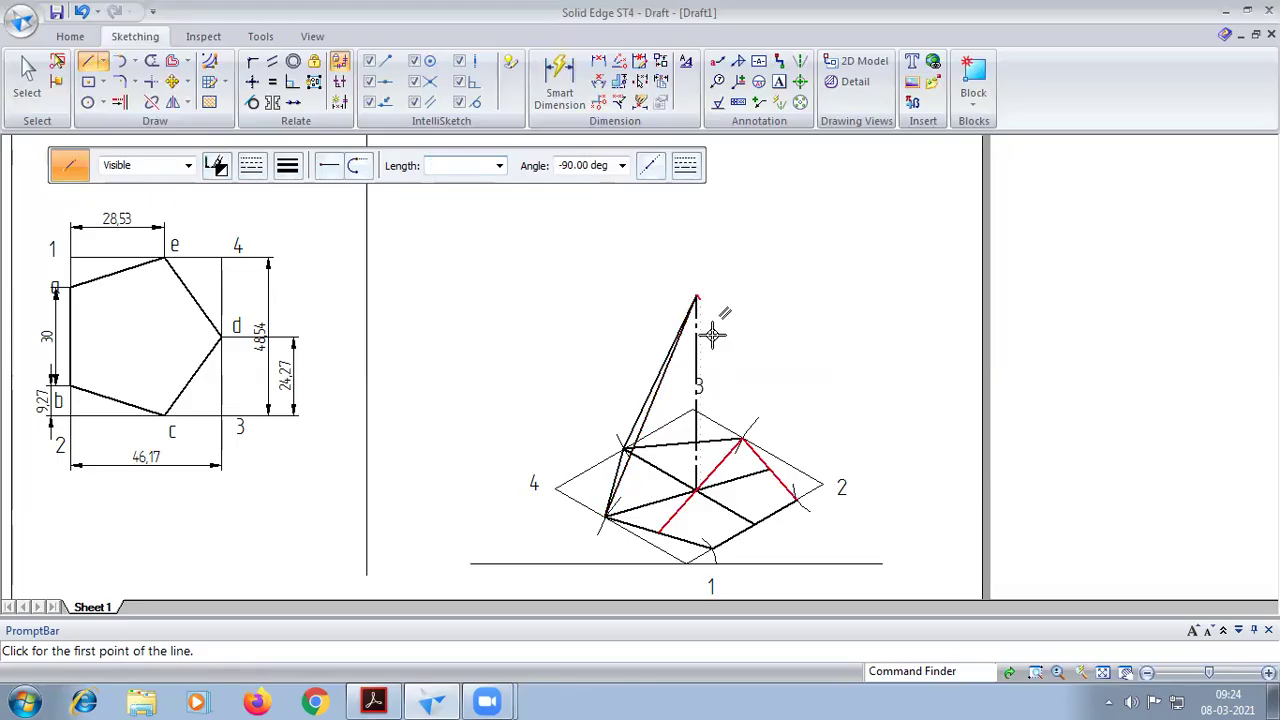
click(708, 545)
right_click(708, 545)
click(694, 297)
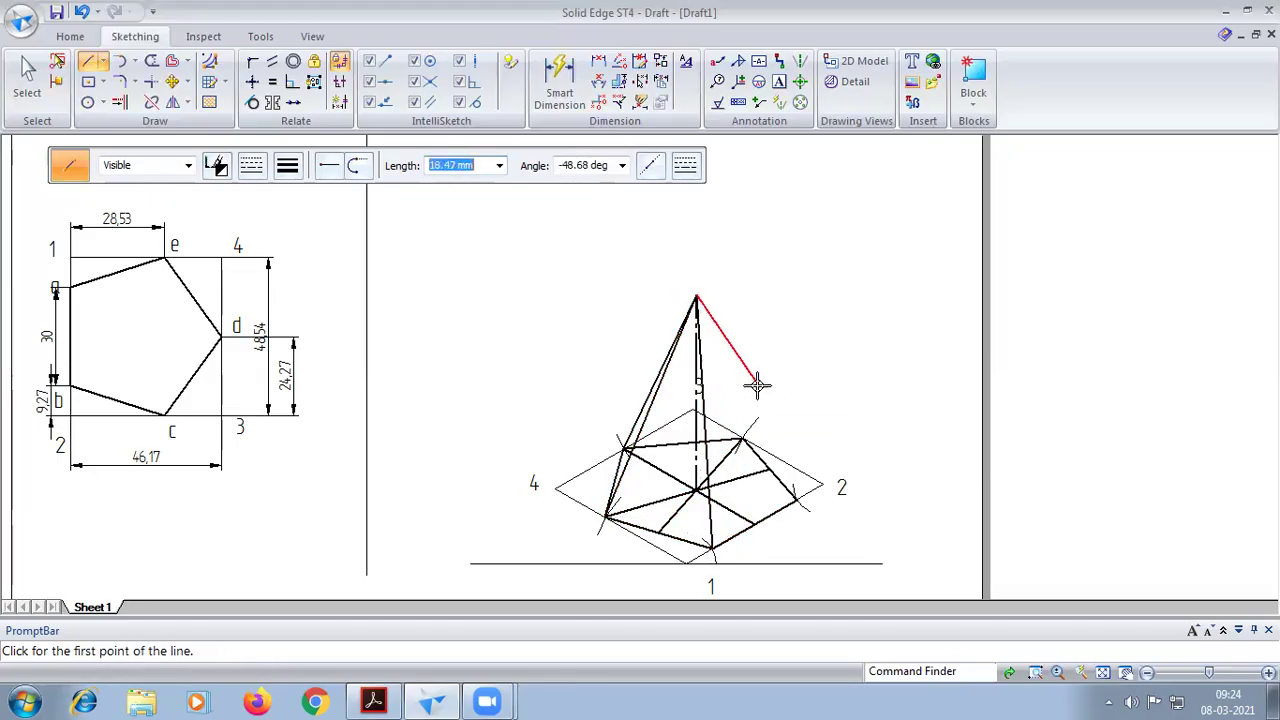
click(795, 500)
right_click(795, 500)
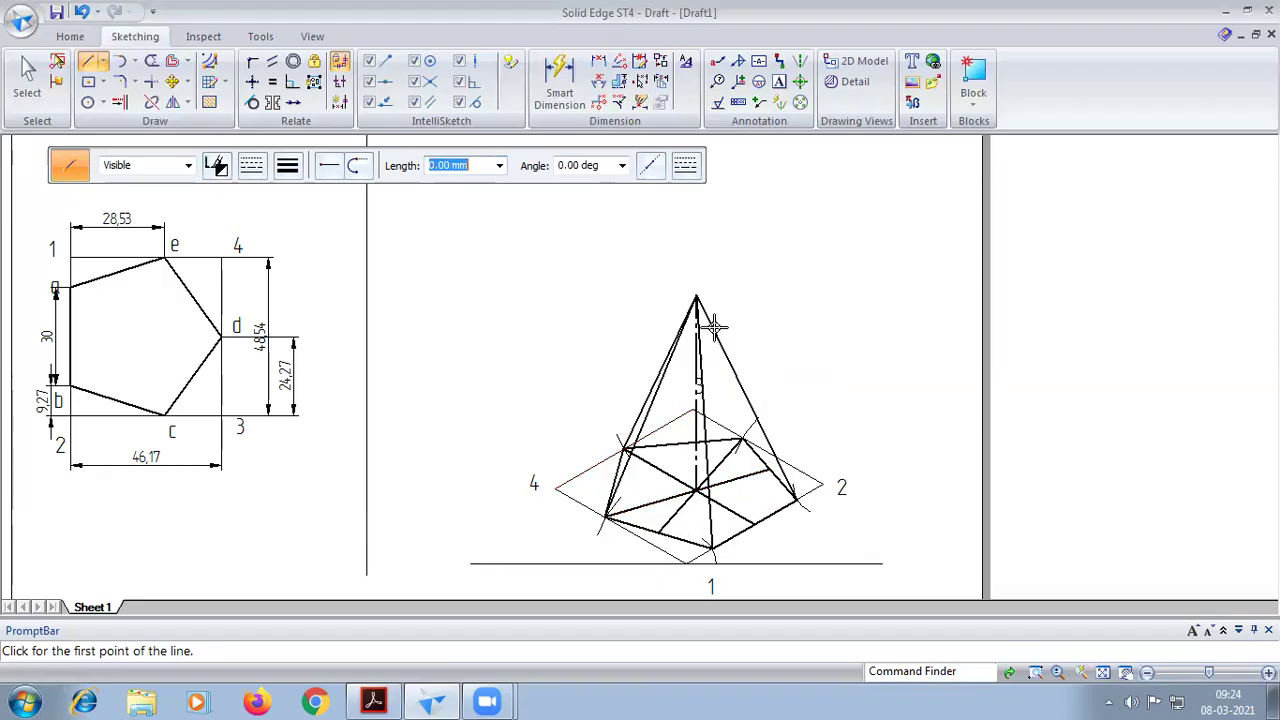
click(692, 297)
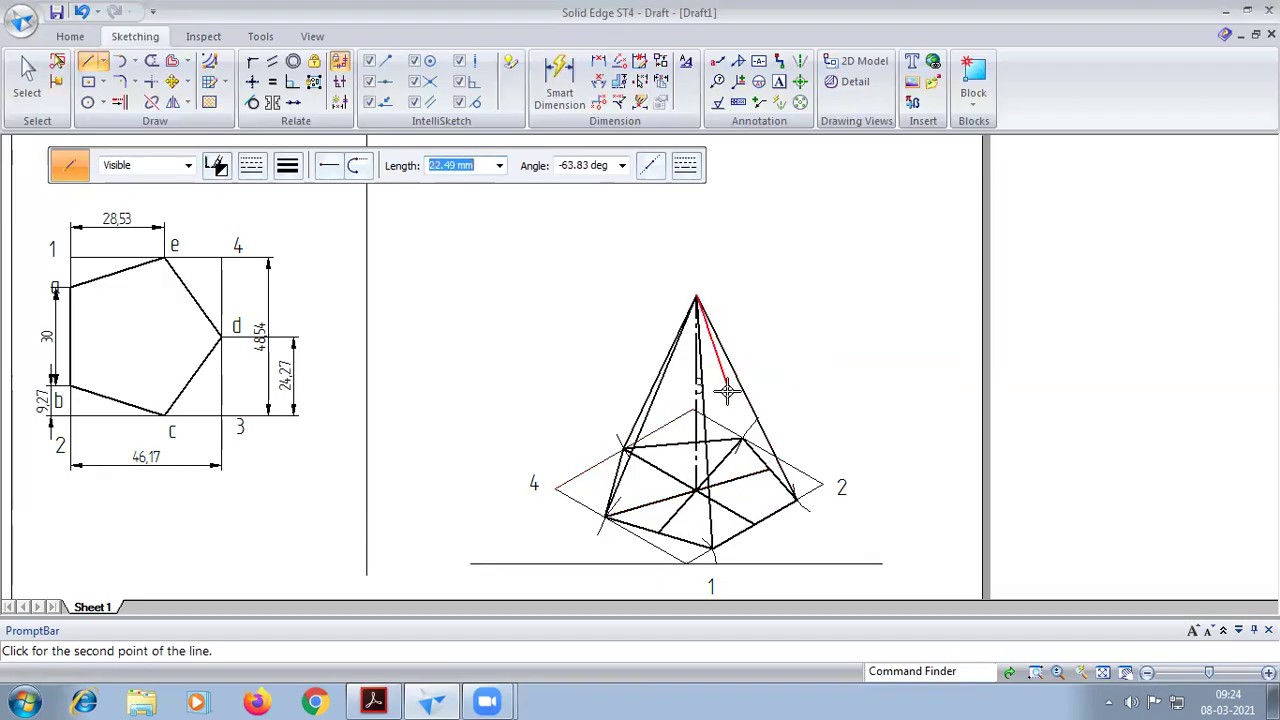
click(742, 441)
right_click(742, 441)
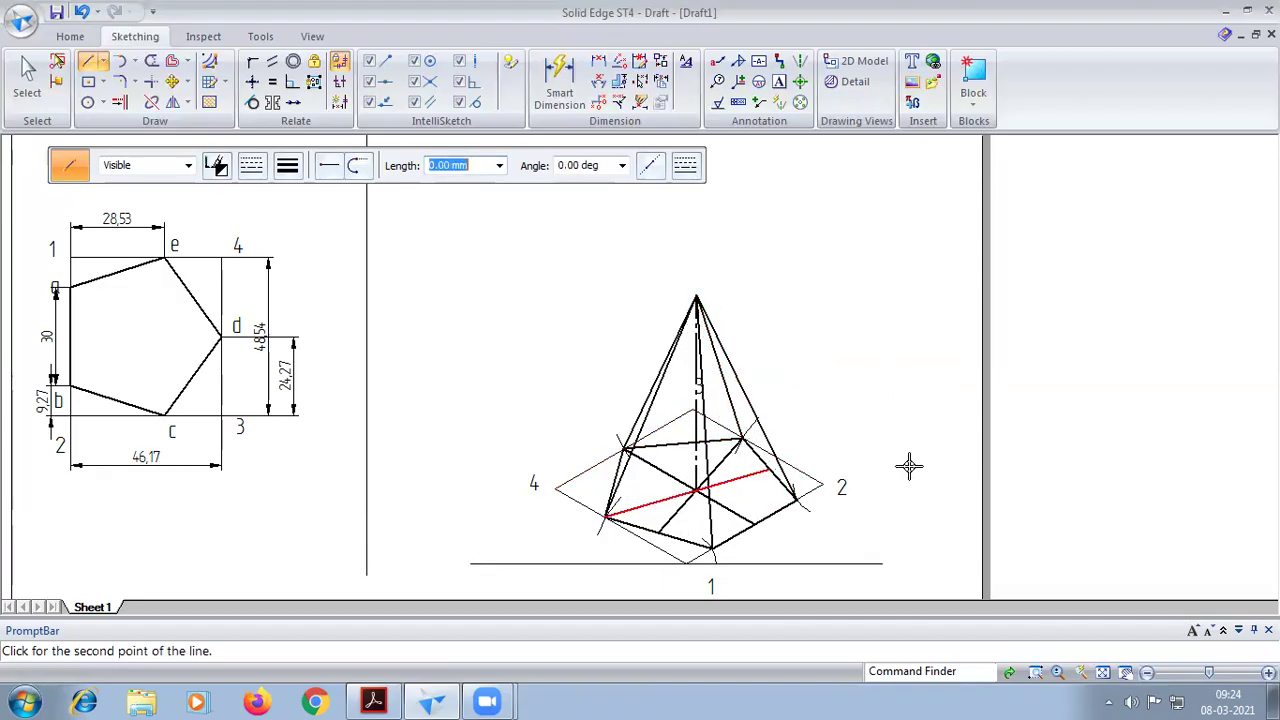
scroll(908, 466, up, 2)
scroll(908, 466, down, 2)
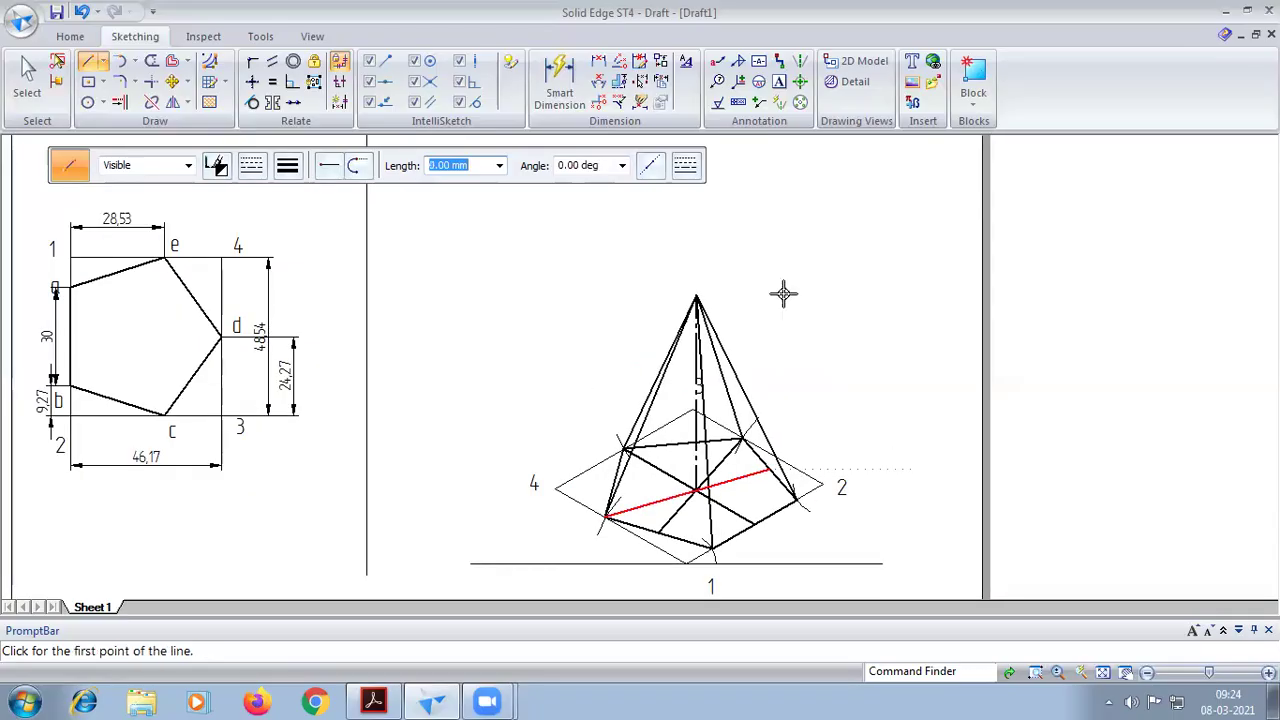
Step: Change the three construction lines crossing at the pentagon's centre to a thin line width
click(27, 75)
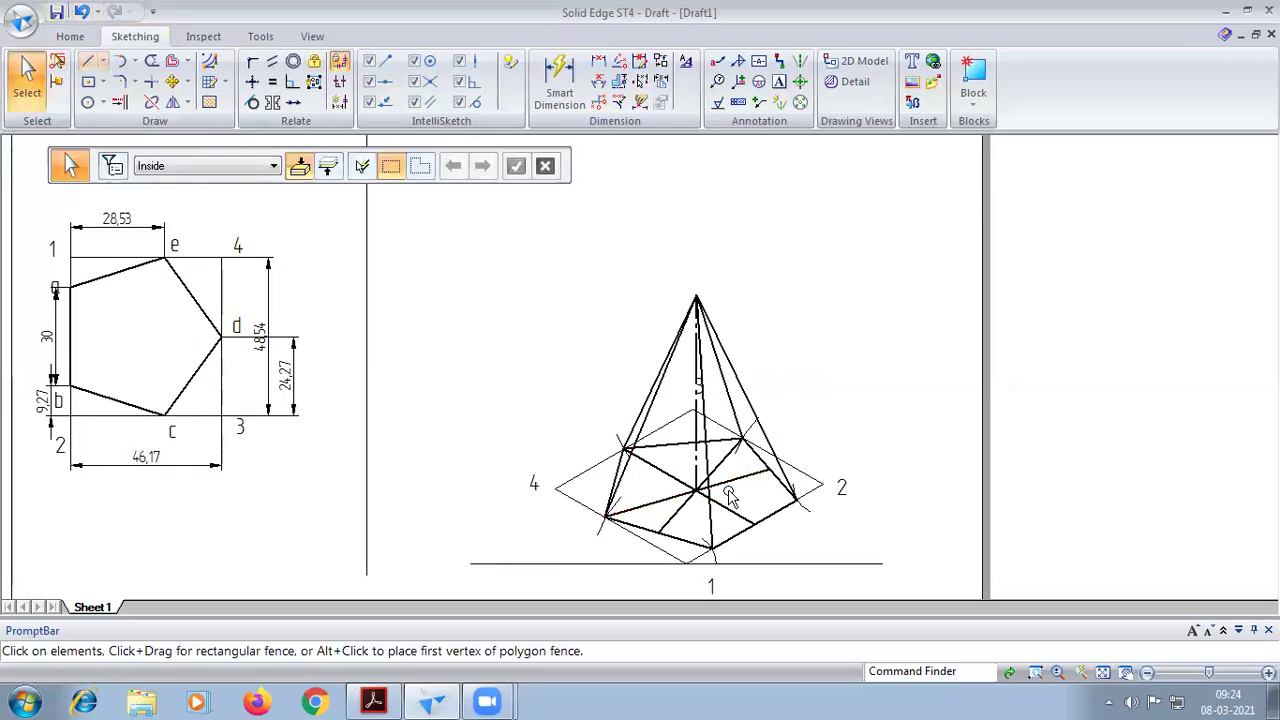
click(664, 500)
ctrl+click(668, 520)
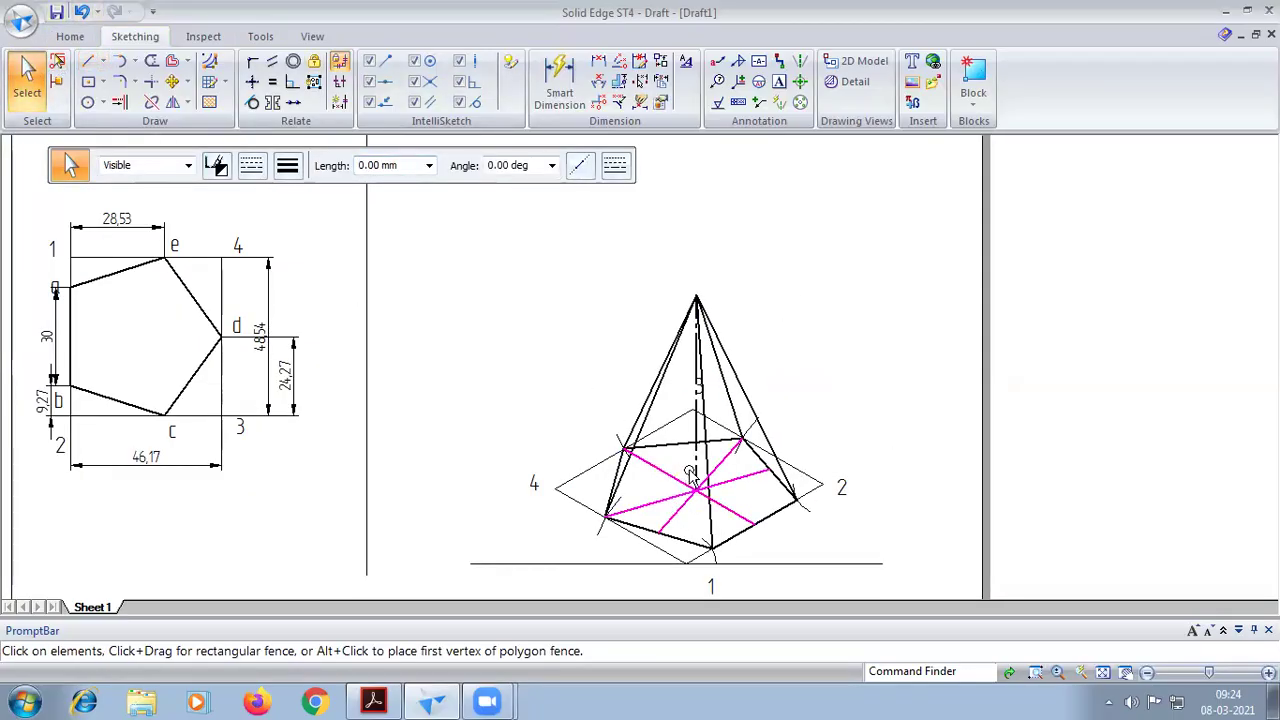
click(288, 168)
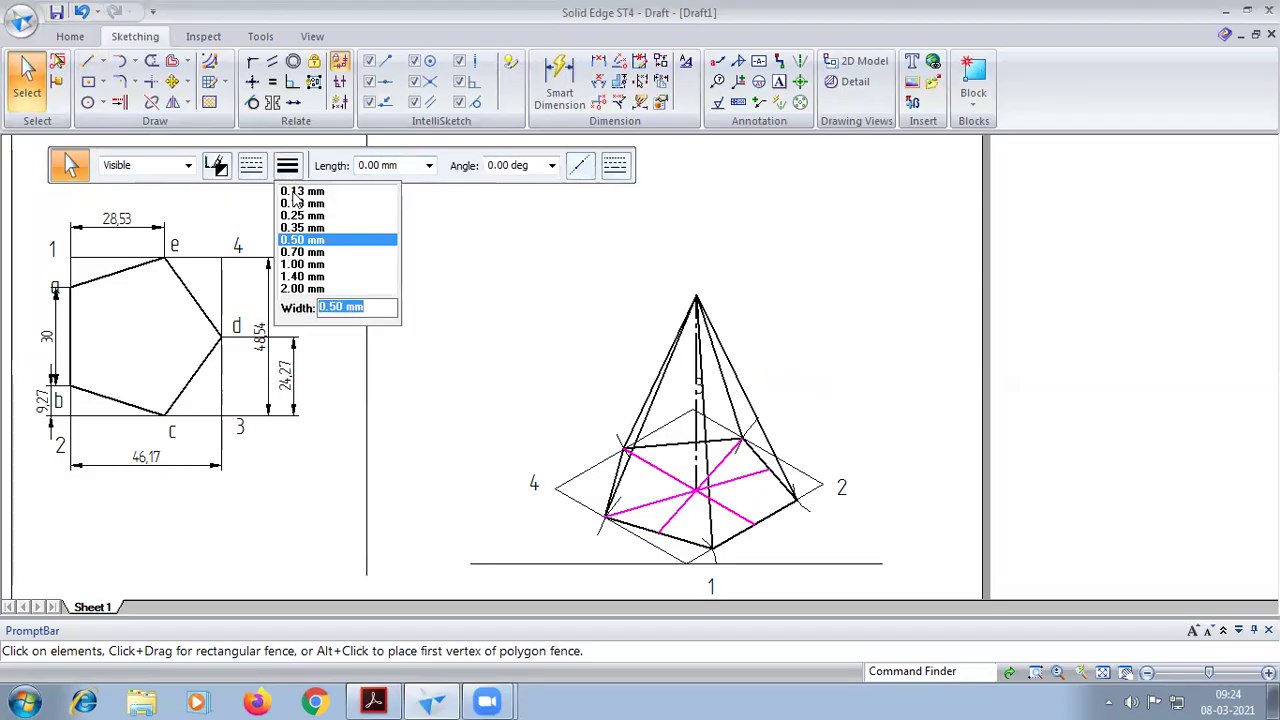
click(295, 202)
click(945, 292)
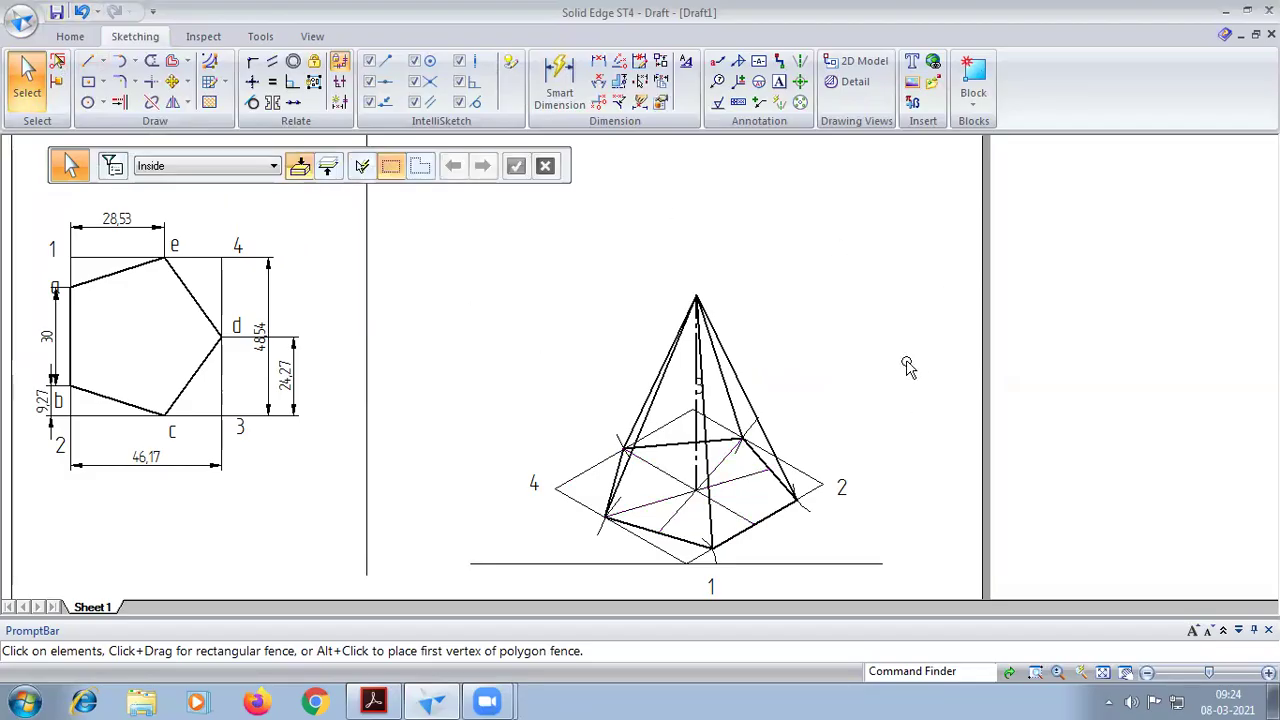
Step: Label the isometric pentagon's vertices a to e in order, starting near corner 1 and continuing past corners 2, 3 and 4
click(779, 81)
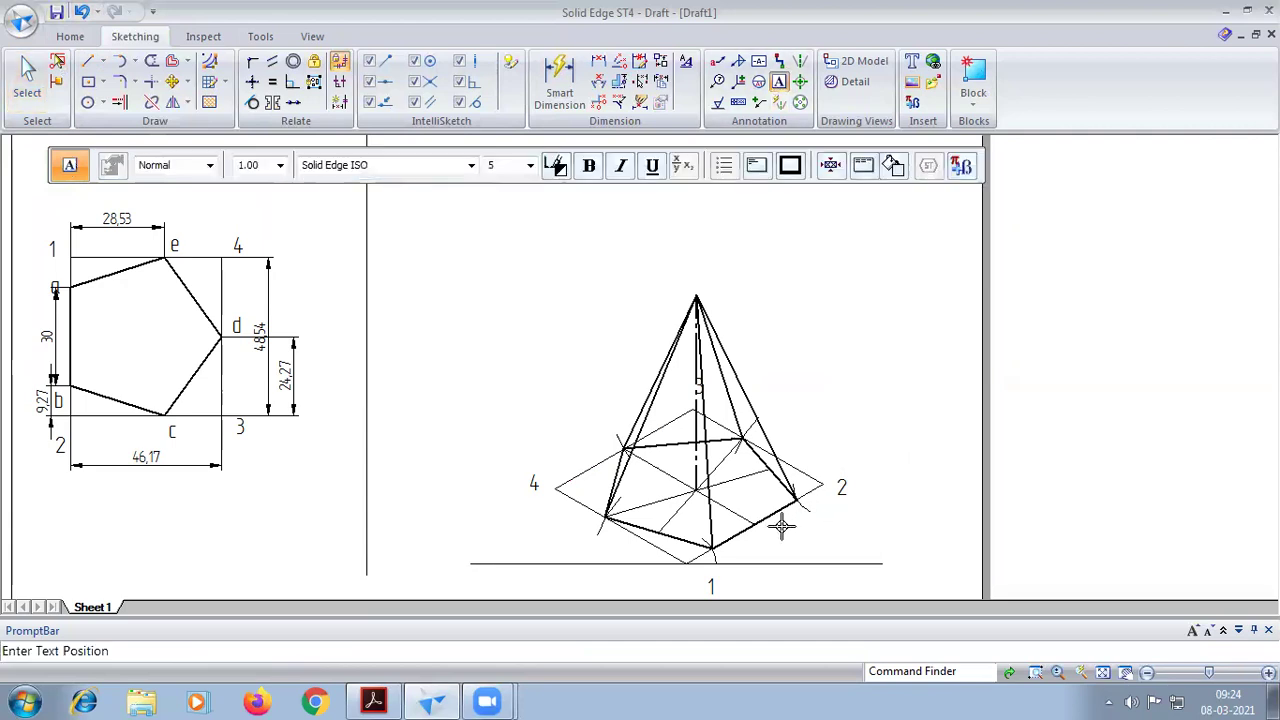
click(730, 541)
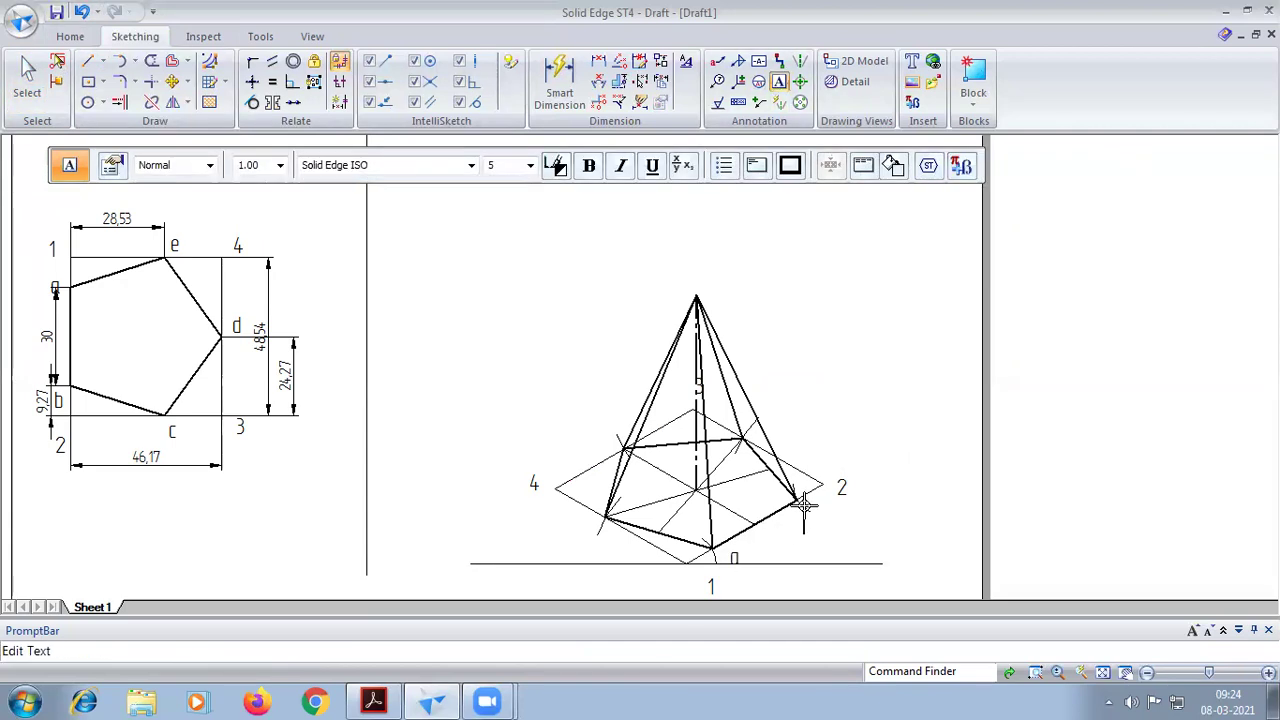
click(750, 402)
click(751, 403)
text(c)
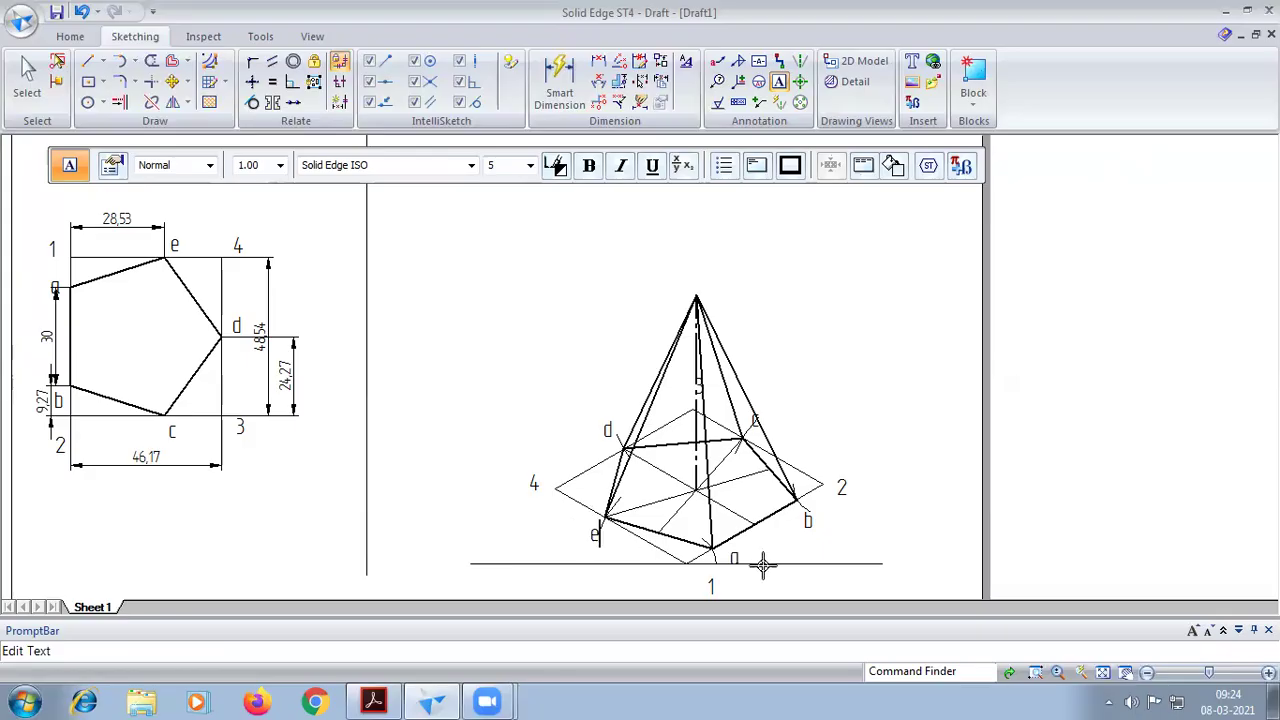
Step: Scale the whole pyramid, with its enclosing rhombus and labels, by 0.813 about a point just below the ground line's left end
click(1103, 674)
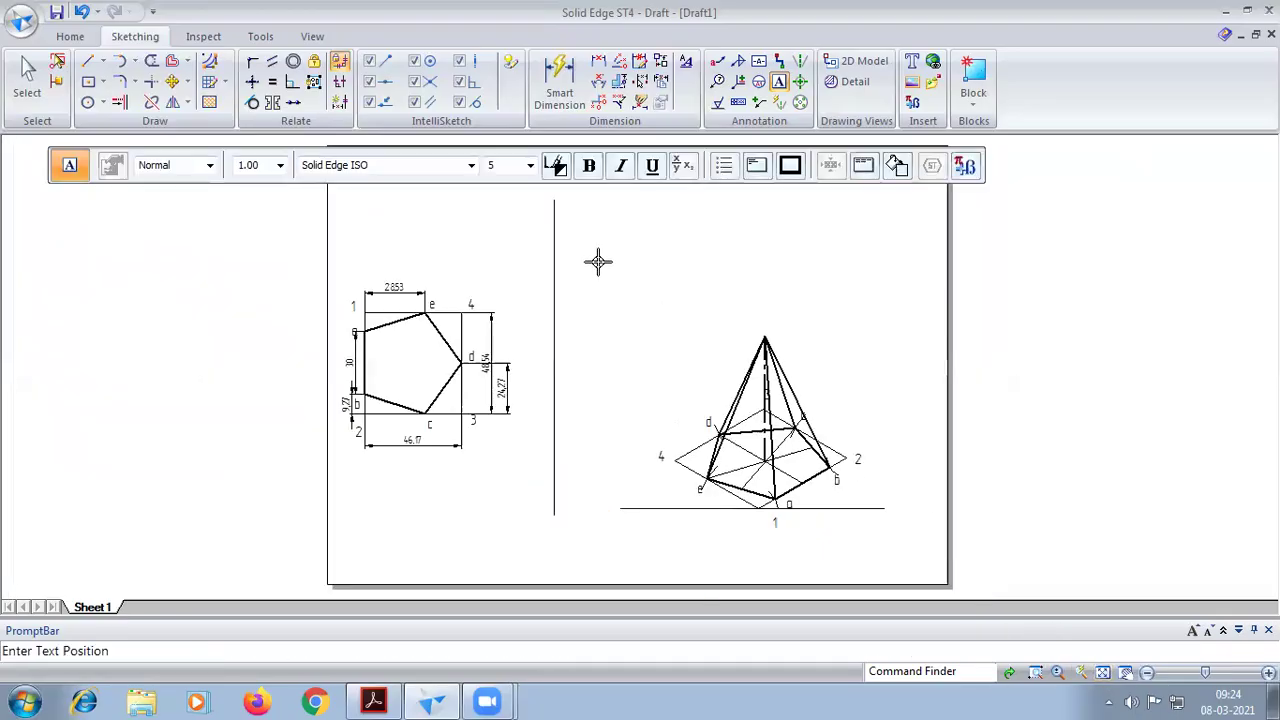
click(27, 68)
drag(636, 272, 882, 562)
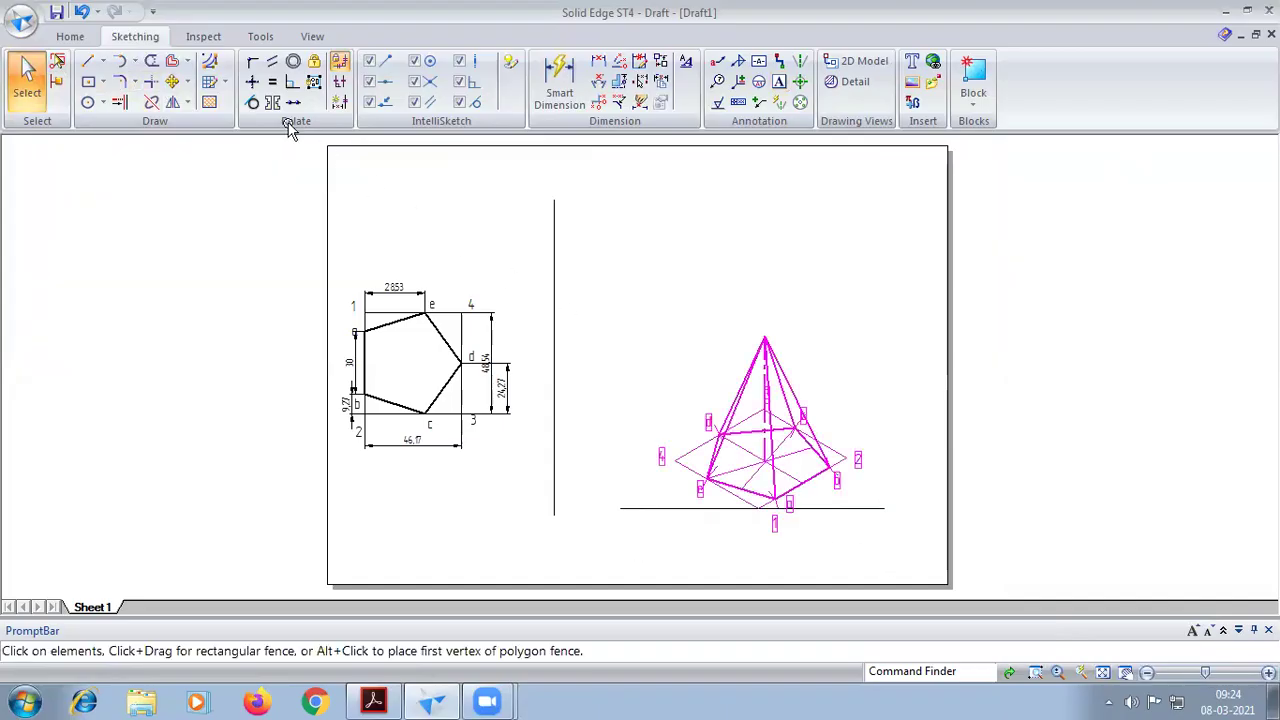
click(187, 102)
click(203, 146)
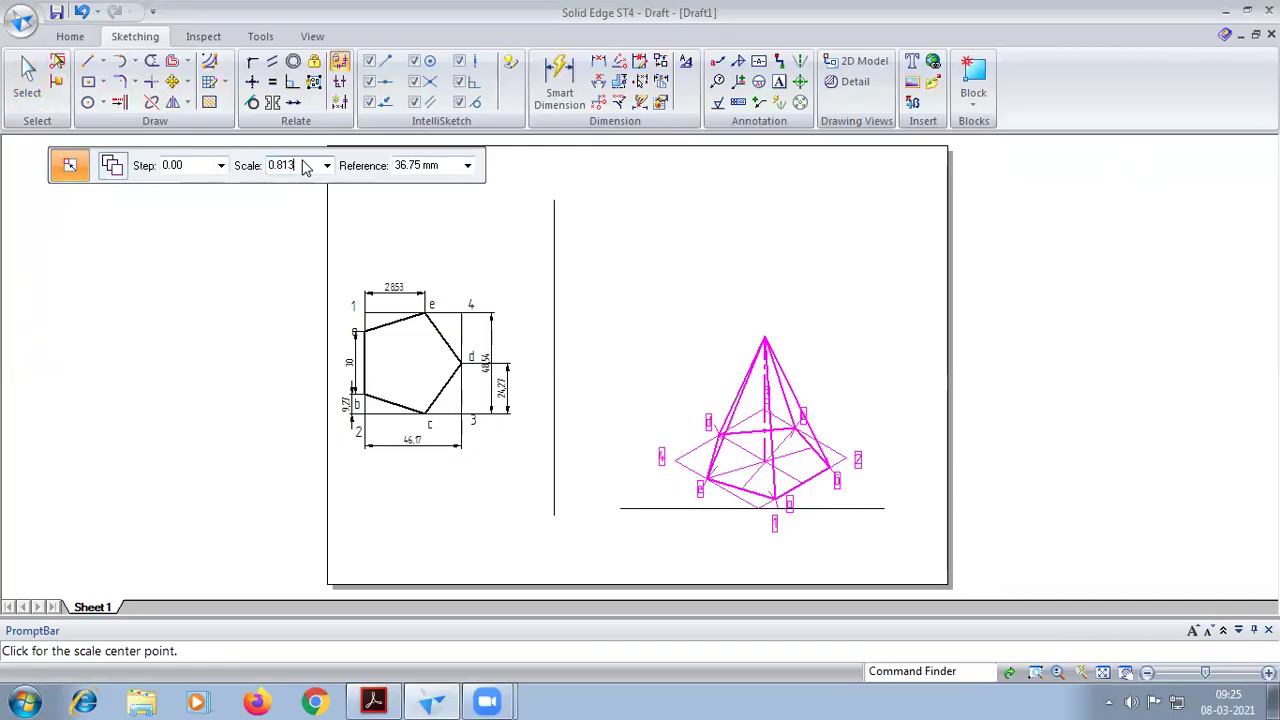
key(Tab)
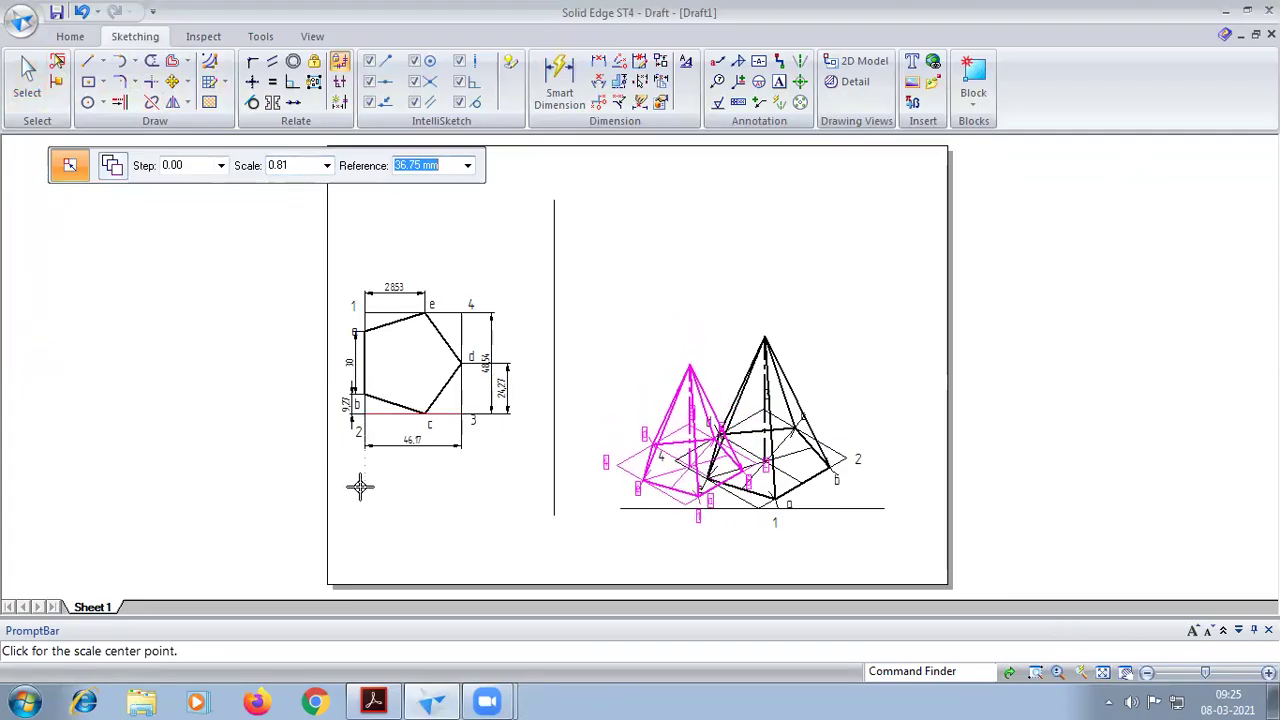
click(643, 516)
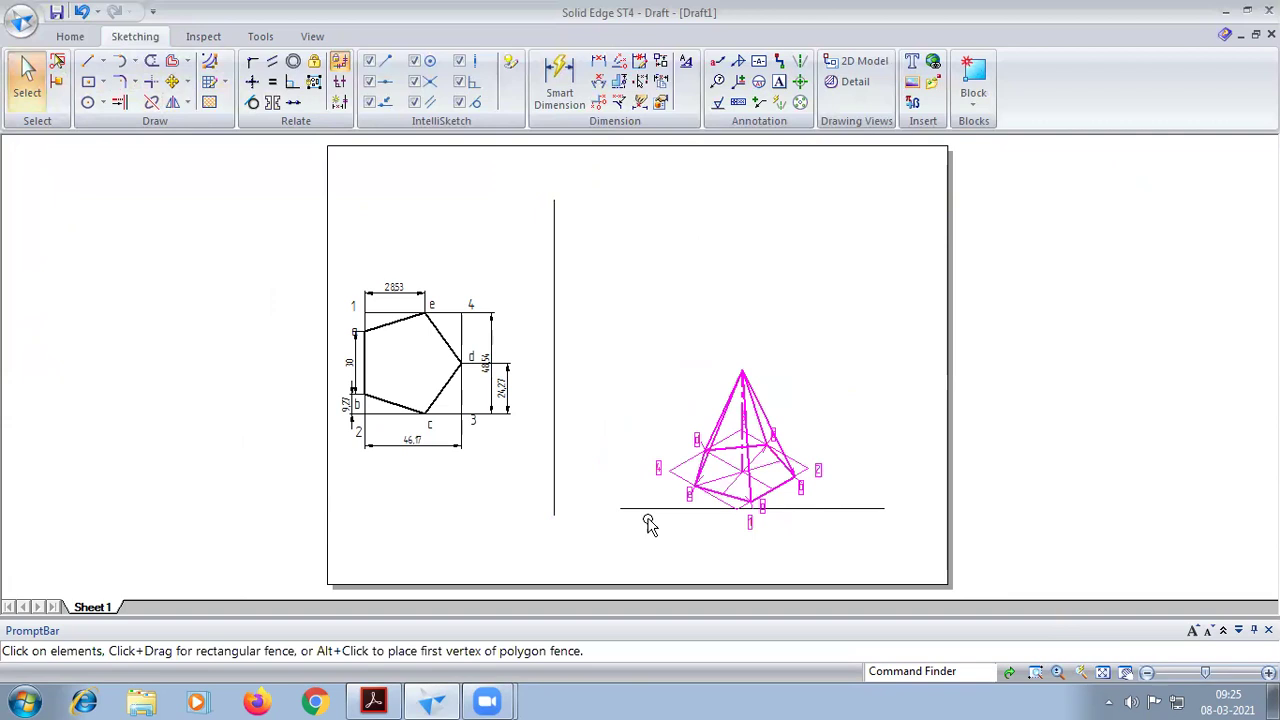